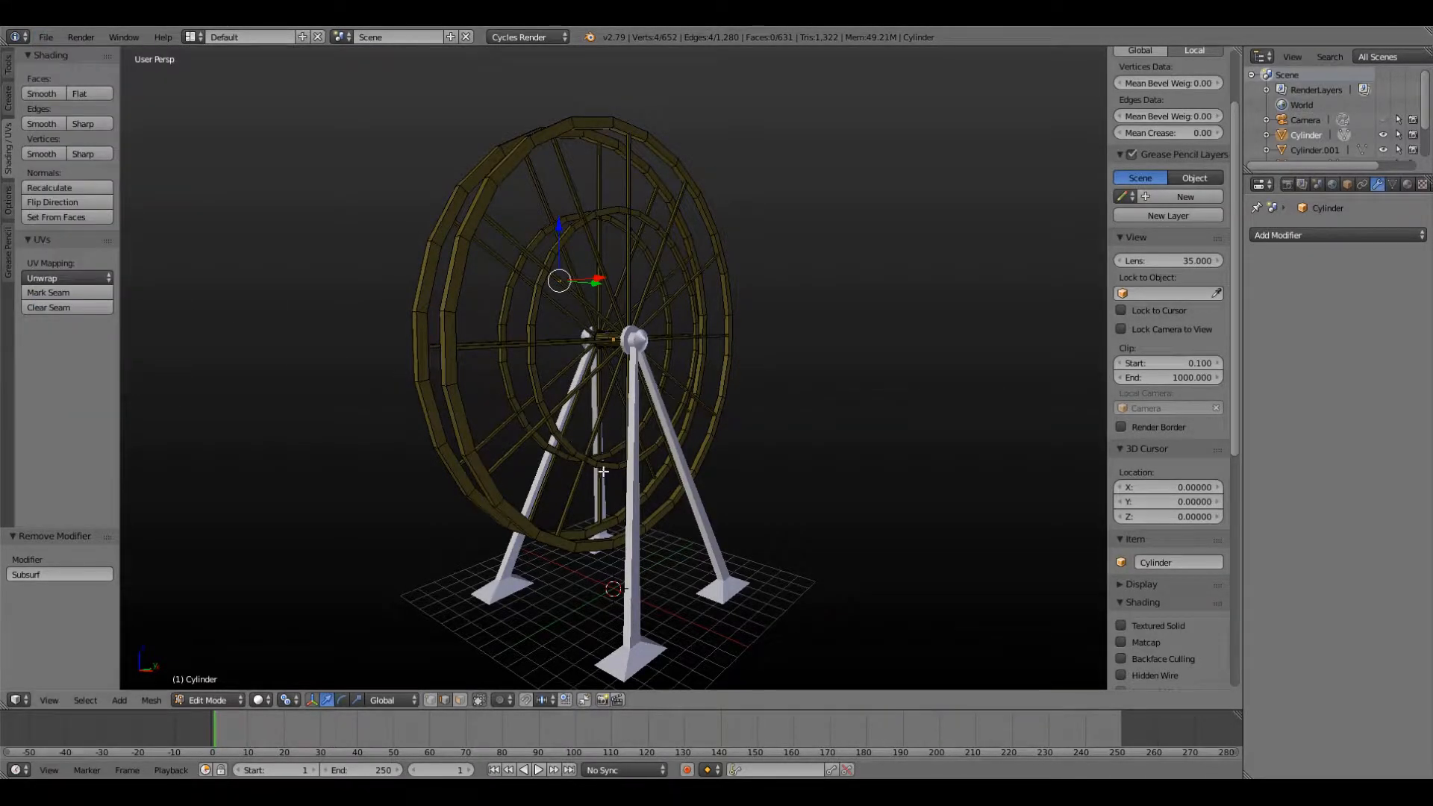
- Leave mesh editing and link the object Cylinder.002 from Ferris wheel cabin.blend into the scene
{"action": "key", "text": "Tab"}
{"action": "left_click", "coordinate": [45, 36]}
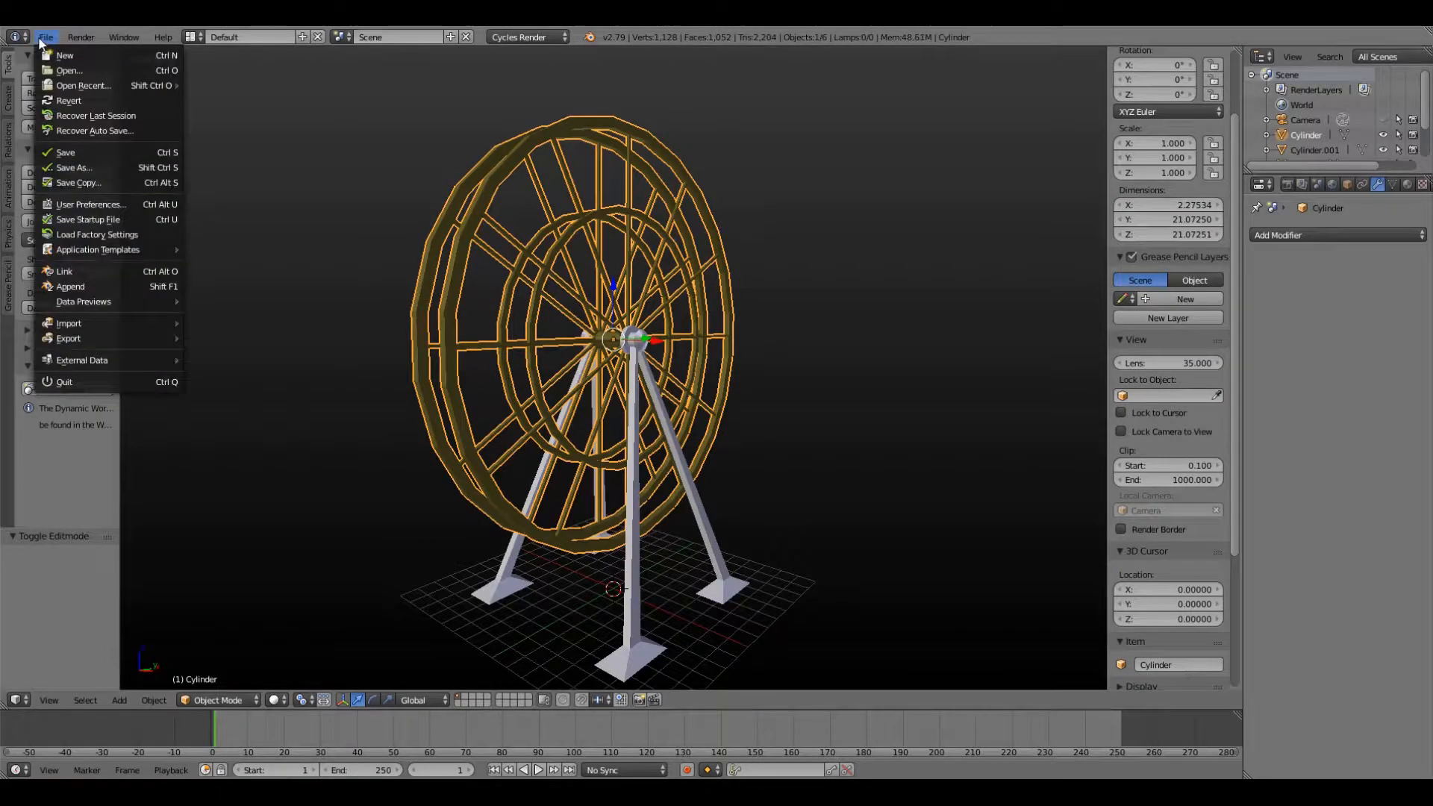
{"action": "left_click", "coordinate": [83, 273]}
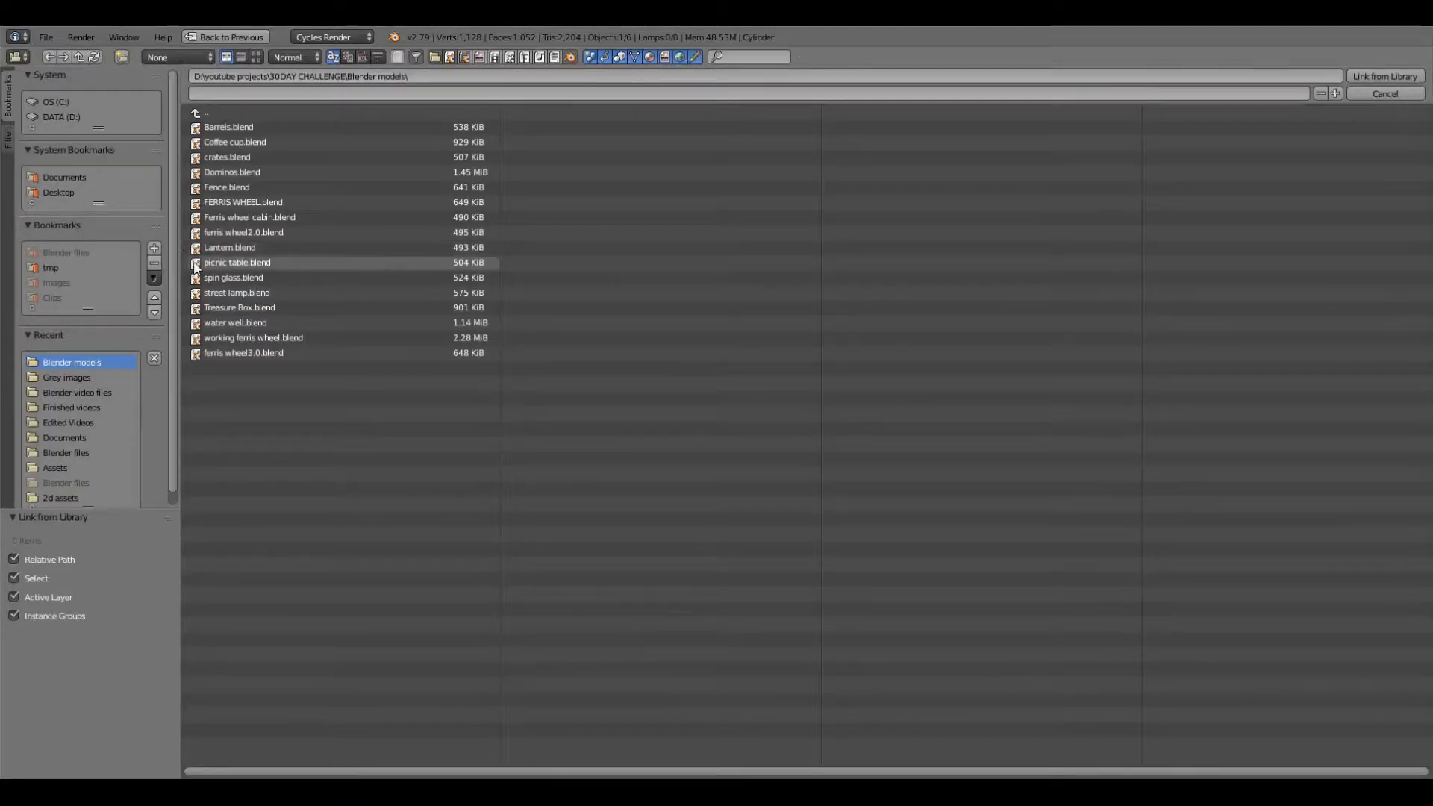
{"action": "double_click", "coordinate": [281, 217]}
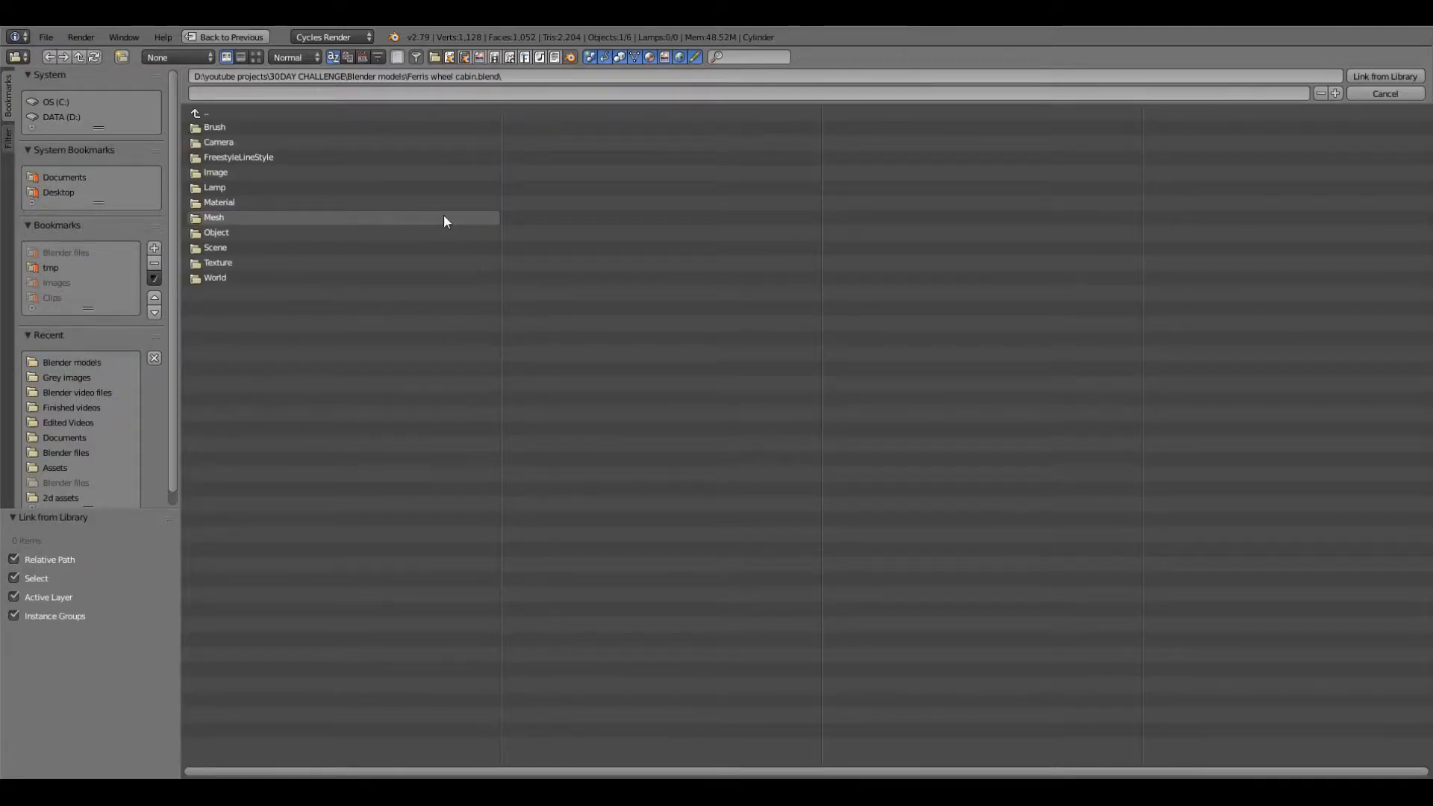
{"action": "left_click", "coordinate": [252, 234]}
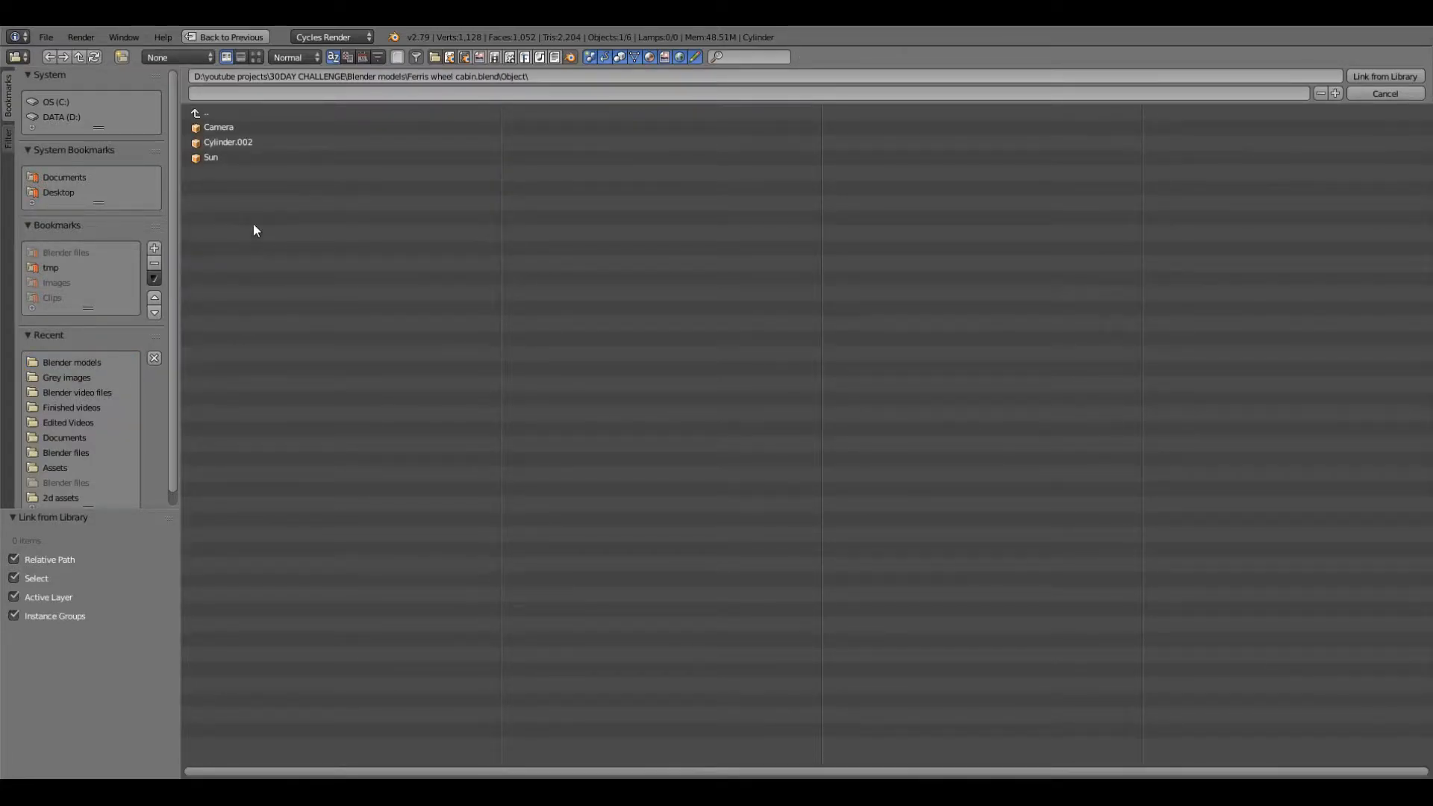
{"action": "left_click", "coordinate": [244, 145]}
{"action": "left_click", "coordinate": [1385, 77]}
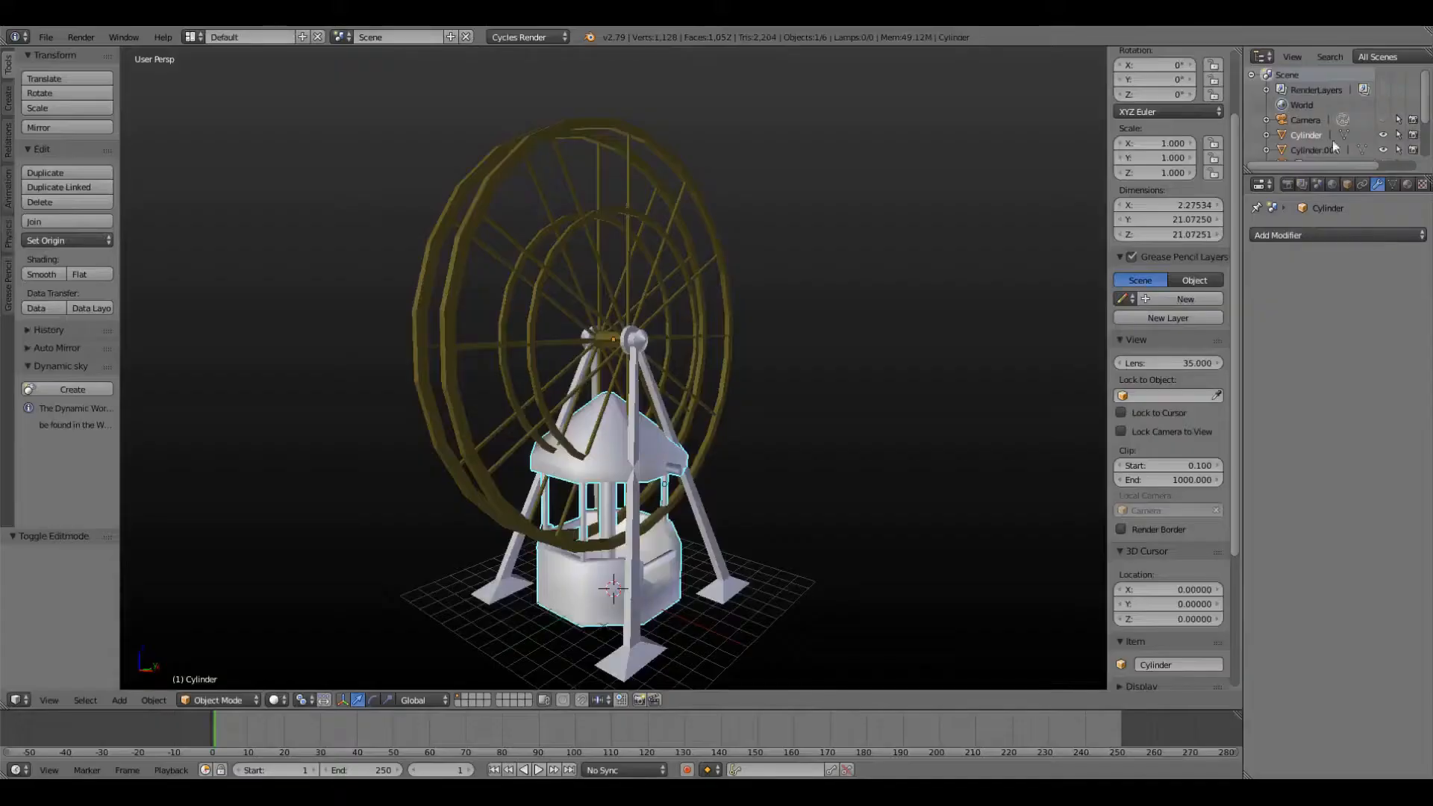
- Send the linked cabin to the second scene layer
{"action": "scroll", "coordinate": [1308, 151], "scroll_direction": "down", "scroll_amount": 2}
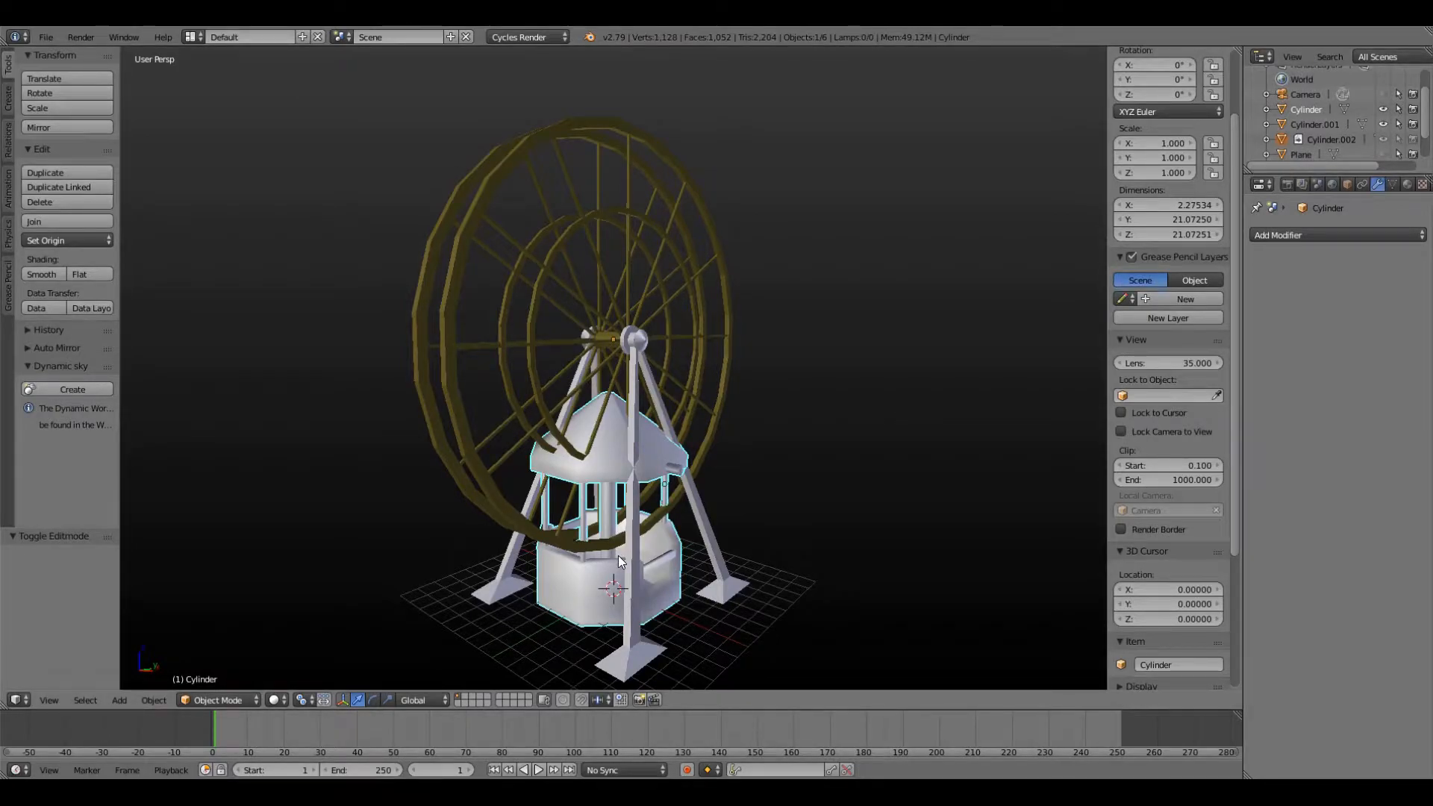
{"action": "key", "text": "m"}
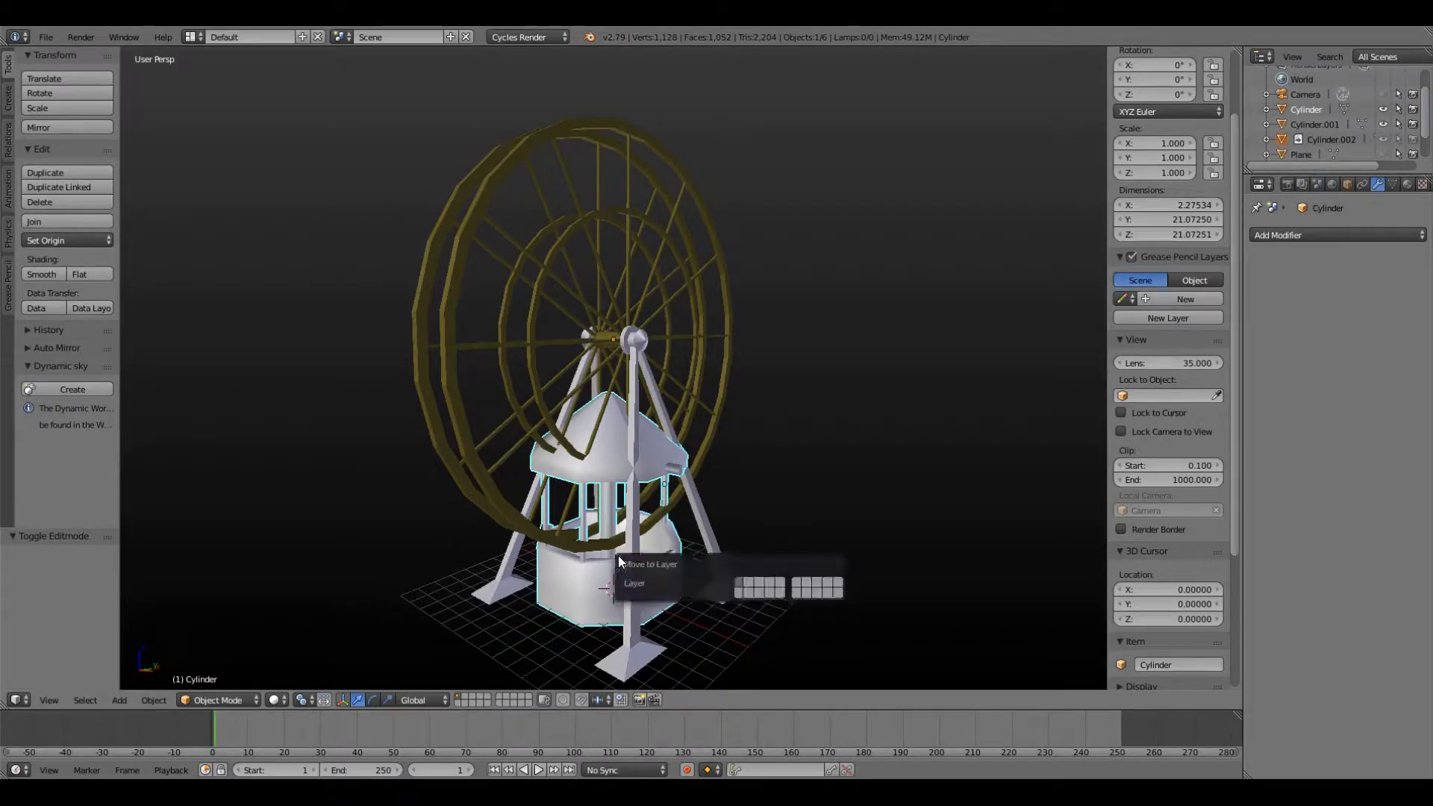
{"action": "left_click", "coordinate": [750, 584]}
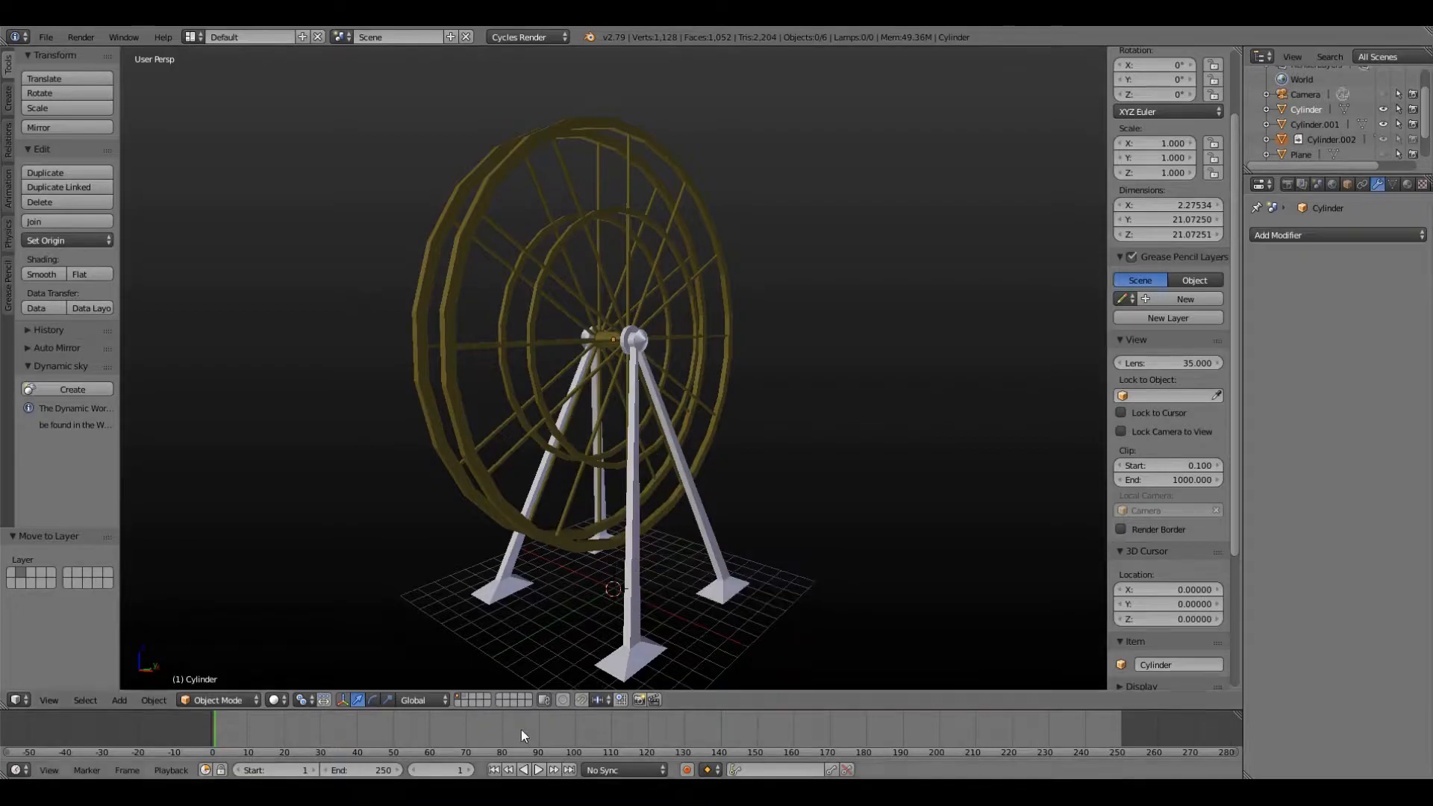
- Duplicate the cabin in place on the second layer, move the copy to the first layer and display that layer
{"action": "key", "text": "2"}
{"action": "key", "text": "shift+d"}
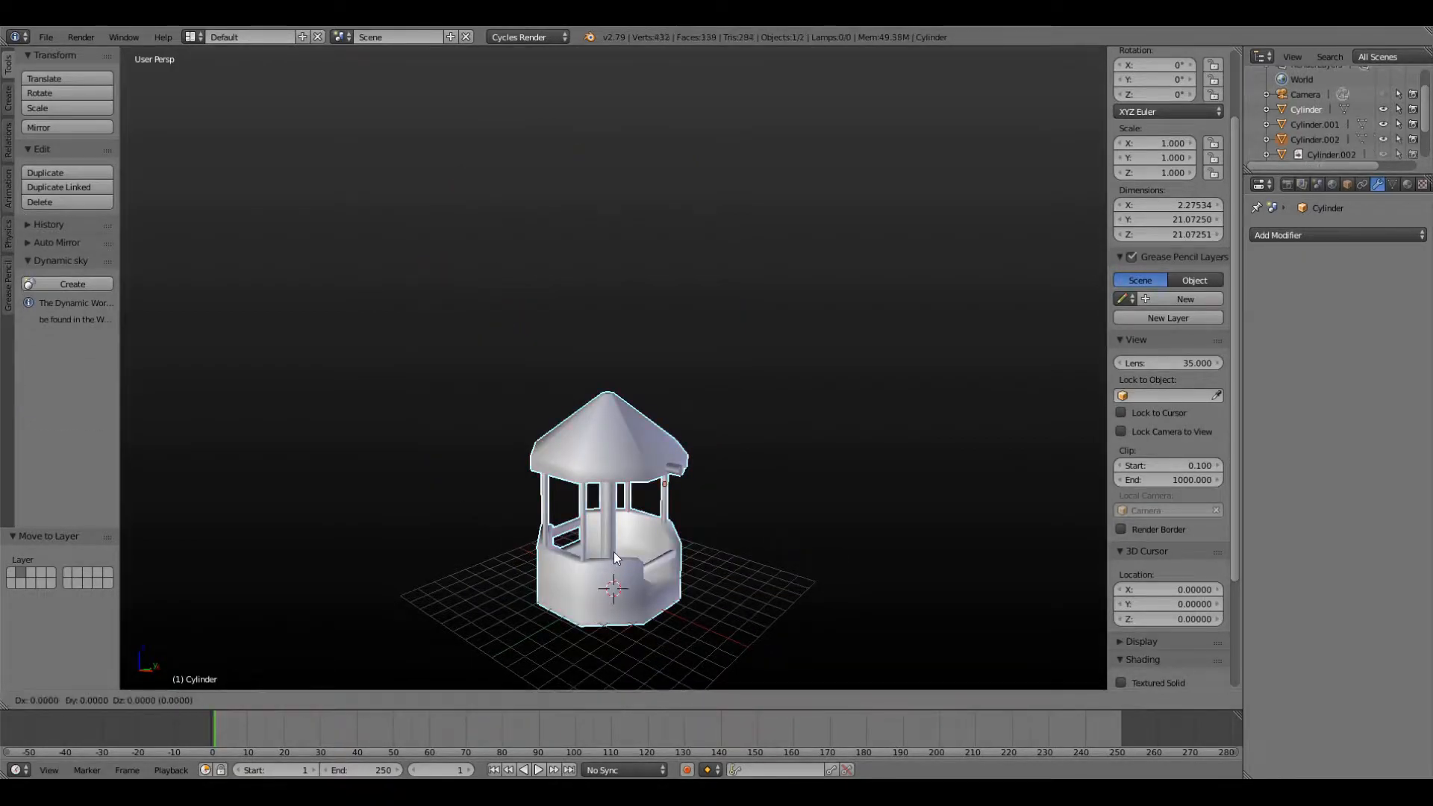
{"action": "right_click", "coordinate": [613, 552]}
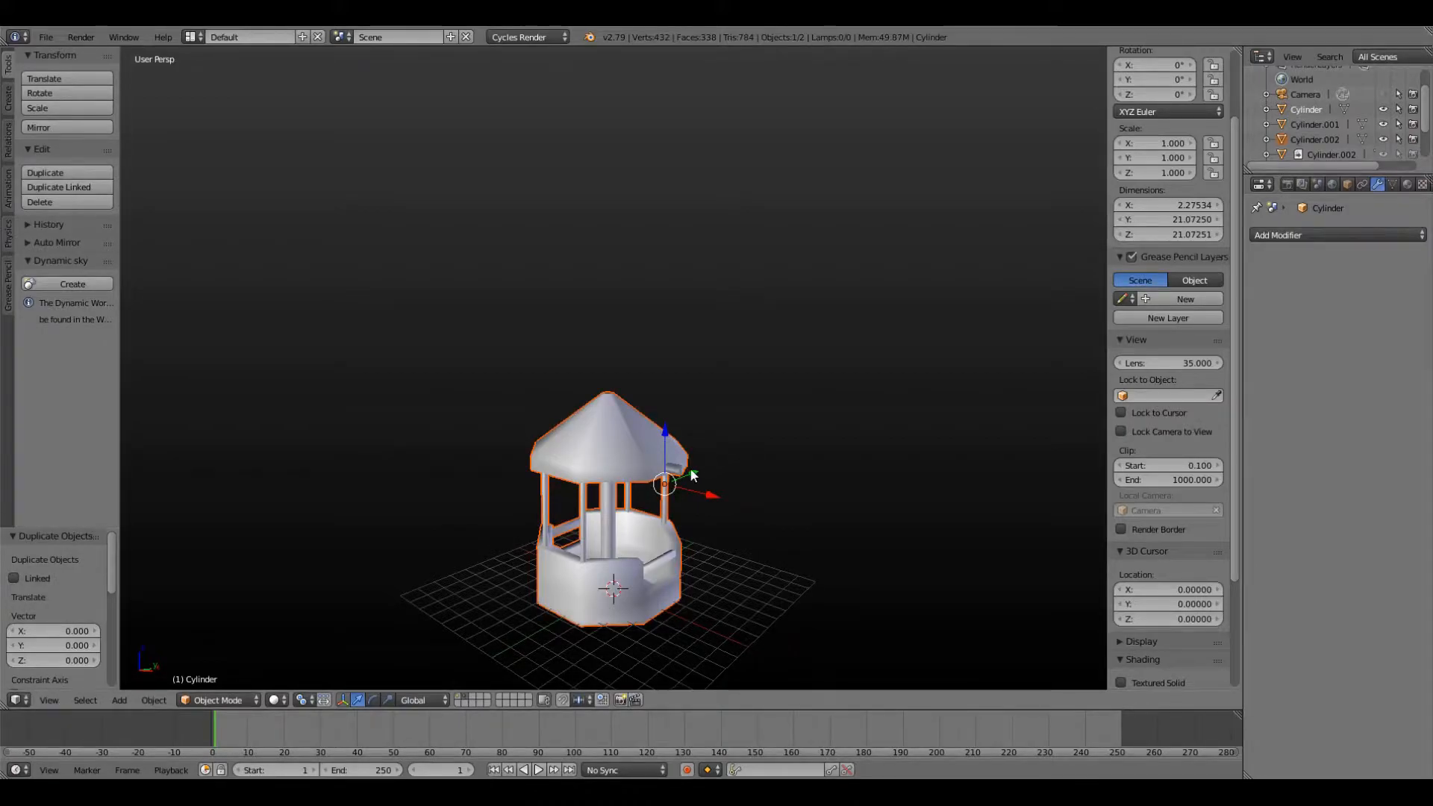
{"action": "key", "text": "m"}
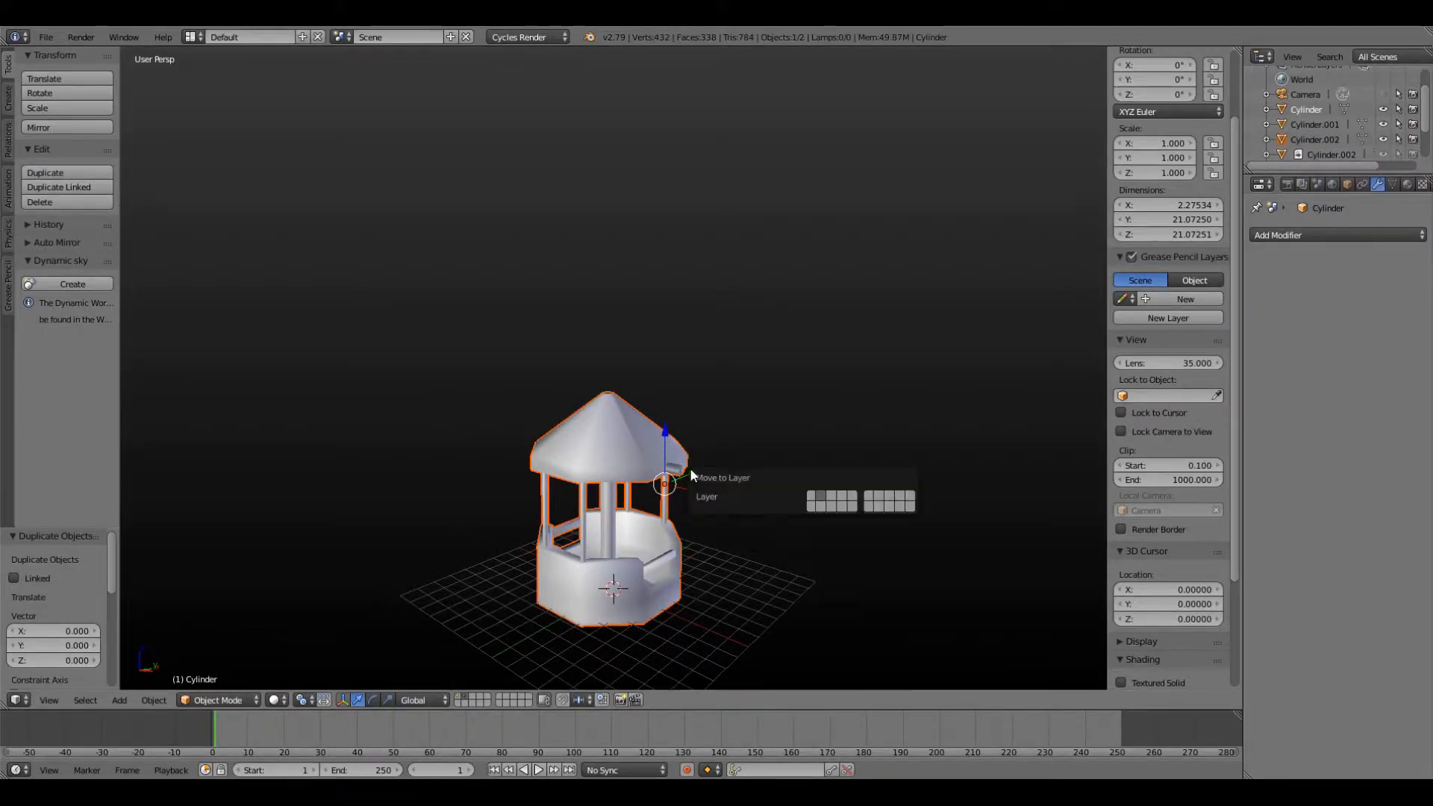
{"action": "left_click", "coordinate": [813, 498]}
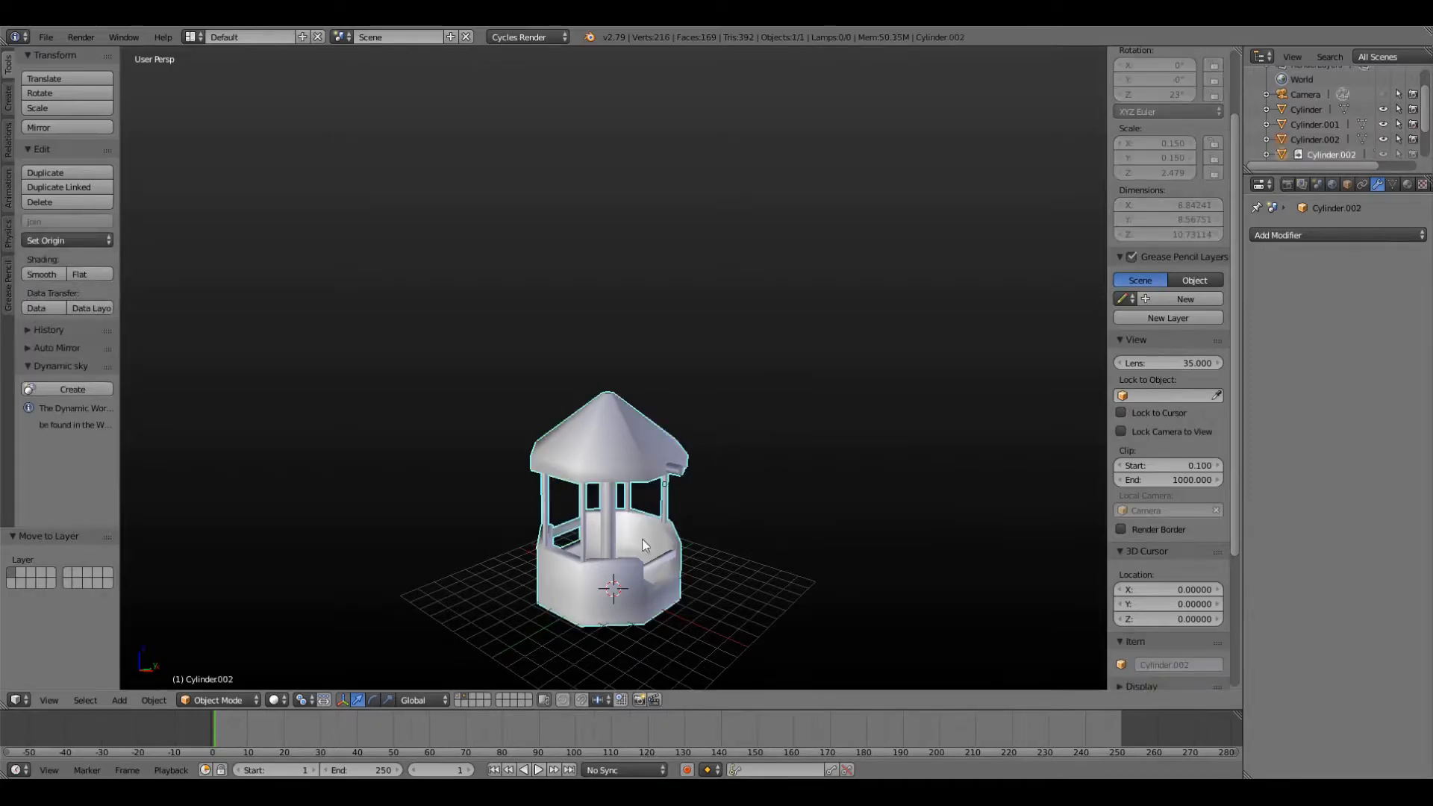
{"action": "left_click", "coordinate": [458, 697]}
- Set the cabin copy's origin to its geometry and scale it down to about 3.2 units high
{"action": "right_click", "coordinate": [615, 459]}
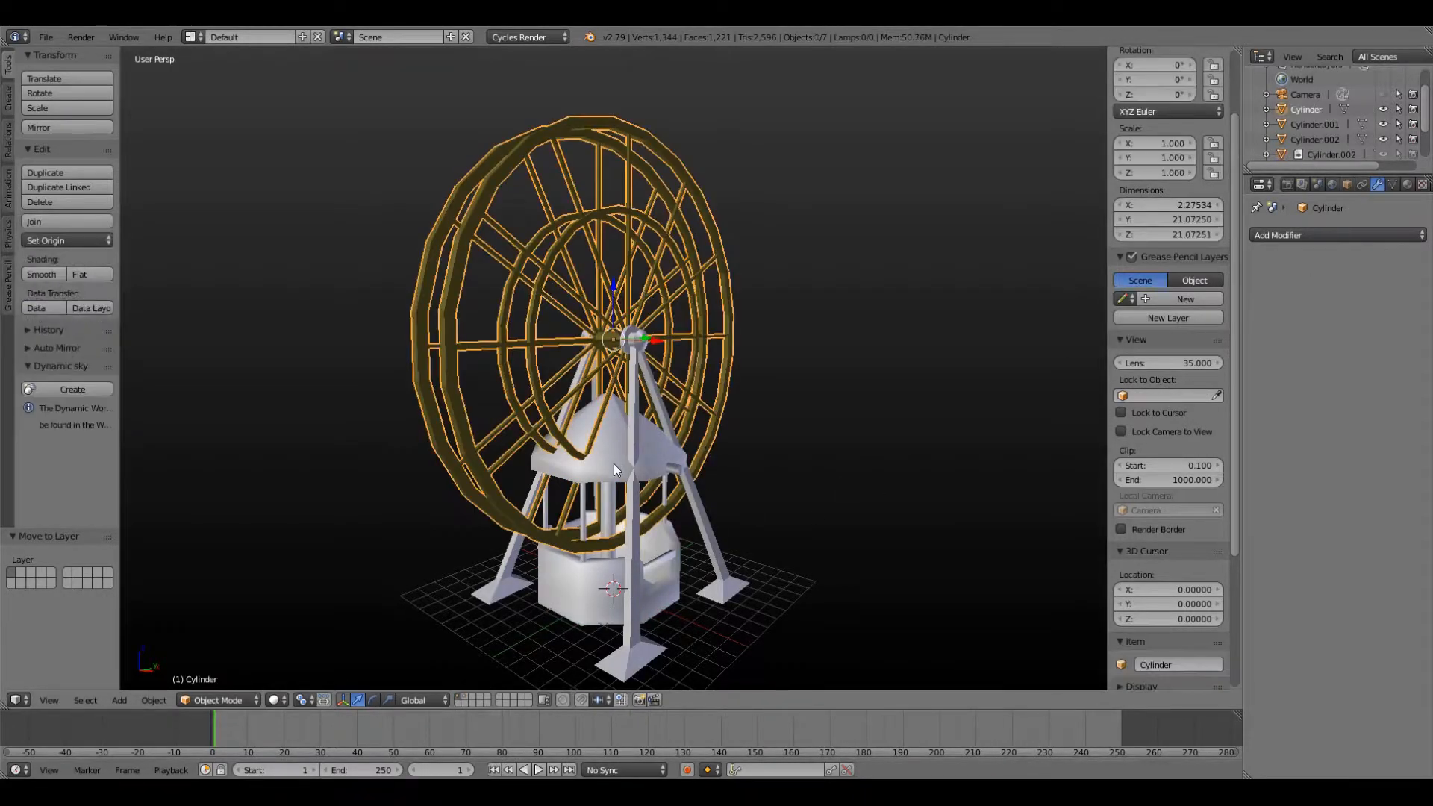
{"action": "right_click", "coordinate": [614, 463]}
{"action": "key", "text": "s"}
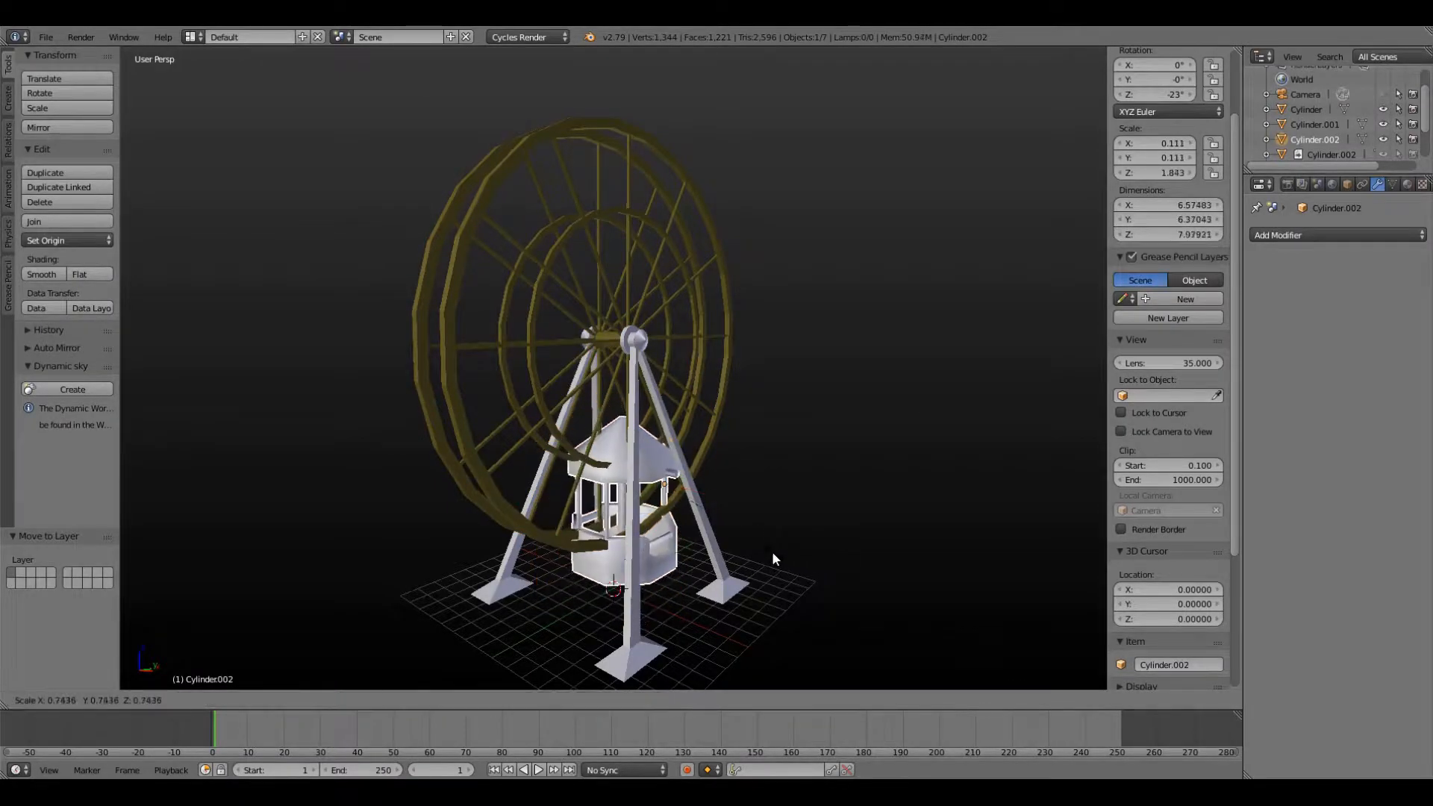
{"action": "key", "text": "Escape"}
{"action": "left_click", "coordinate": [79, 241]}
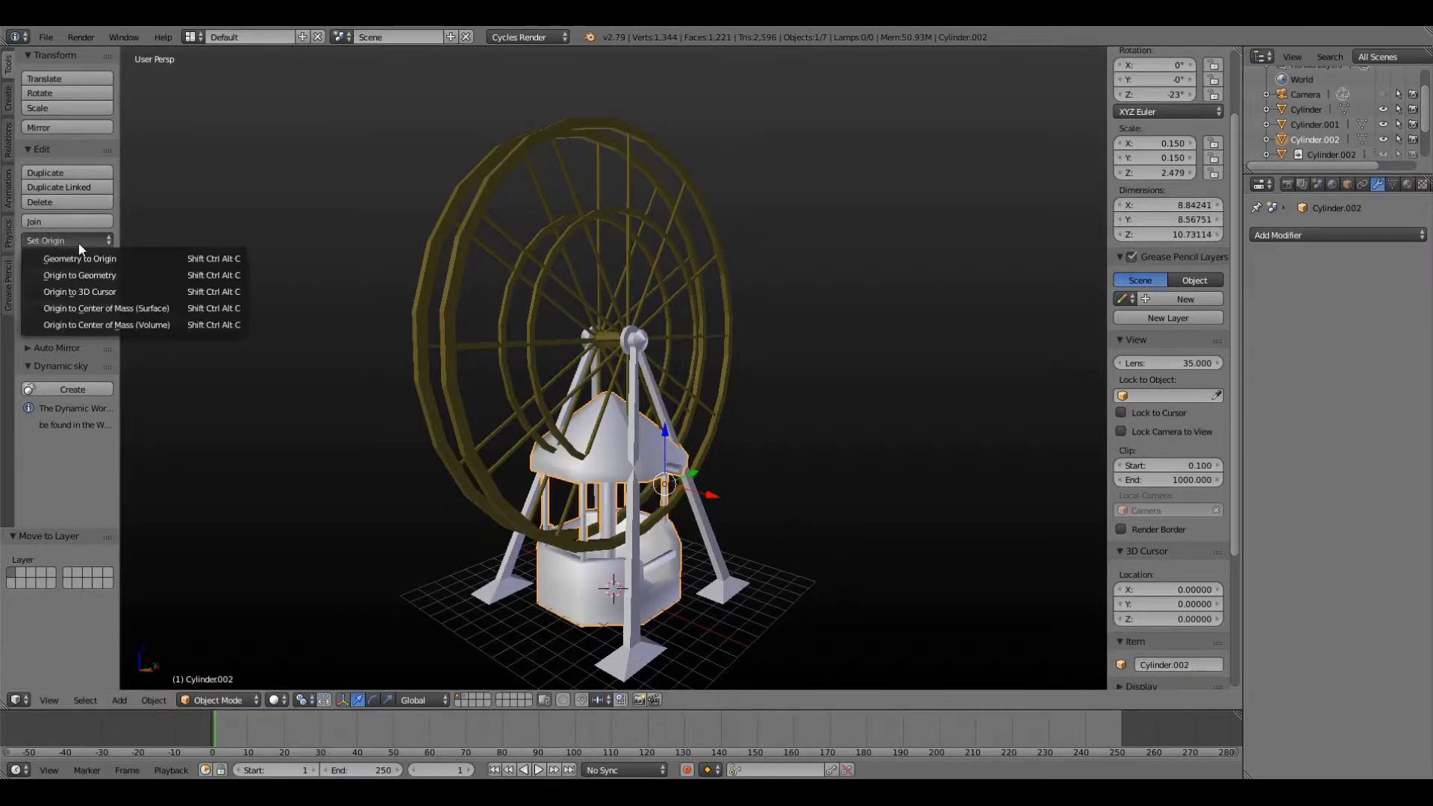
{"action": "left_click", "coordinate": [91, 274]}
{"action": "key", "text": "s"}
{"action": "left_click", "coordinate": [680, 512]}
- Lower the cabin toward the wheel's bottom rims and shift it about 0.35 along X
{"action": "middle_click_drag", "start_coordinate": [680, 512], "coordinate": [776, 500]}
{"action": "scroll", "coordinate": [717, 463], "scroll_direction": "up", "scroll_amount": 7}
{"action": "middle_click_drag", "start_coordinate": [709, 567], "coordinate": [705, 440], "text": "shift"}
{"action": "left_click_drag", "start_coordinate": [599, 379], "coordinate": [602, 581]}
{"action": "middle_click_drag", "start_coordinate": [635, 586], "coordinate": [629, 395], "text": "shift"}
{"action": "left_click_drag", "start_coordinate": [643, 441], "coordinate": [666, 429]}
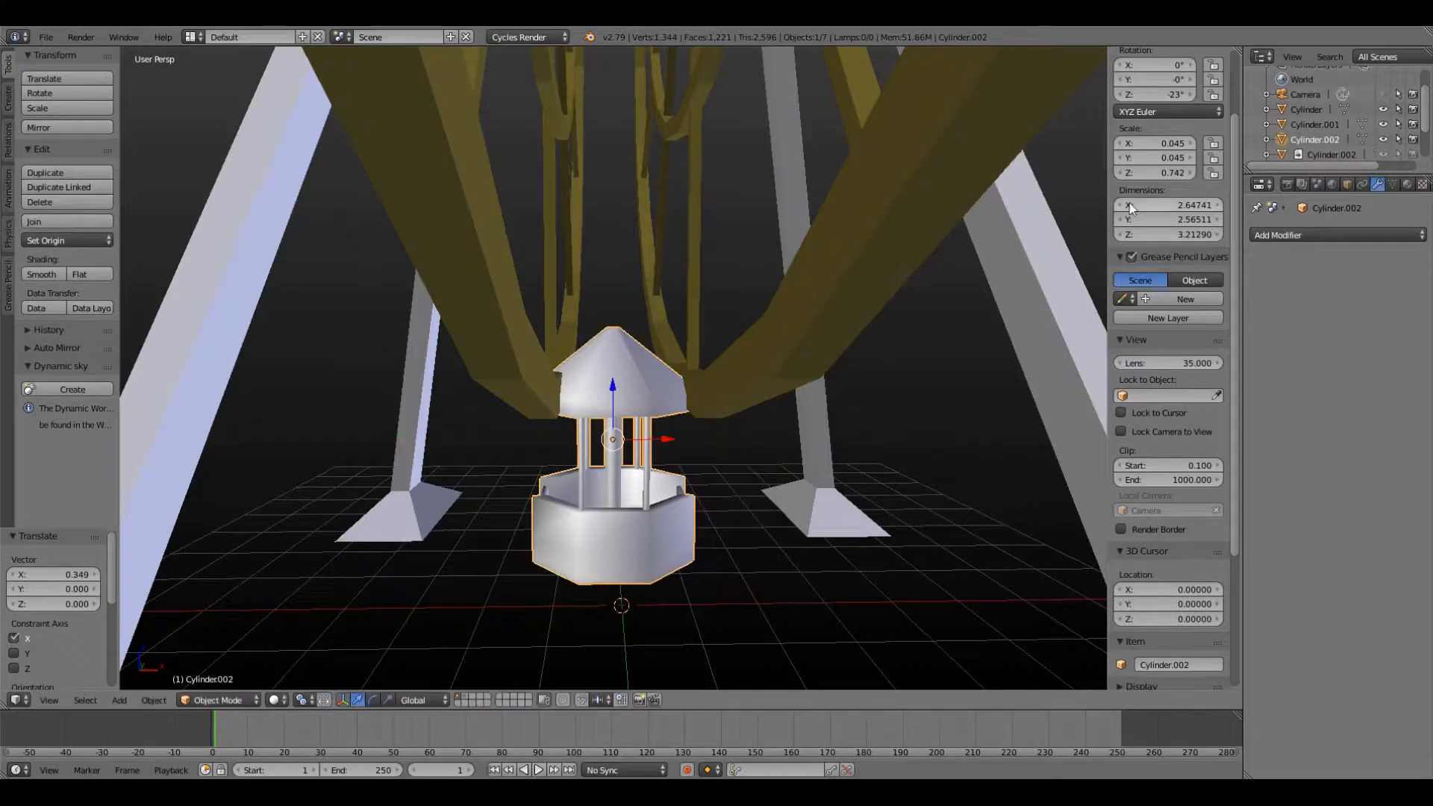
- Clear the cabin's location to the world origin, and raise it along Z to about 2.77
{"action": "scroll", "coordinate": [1166, 244], "scroll_direction": "up", "scroll_amount": 3}
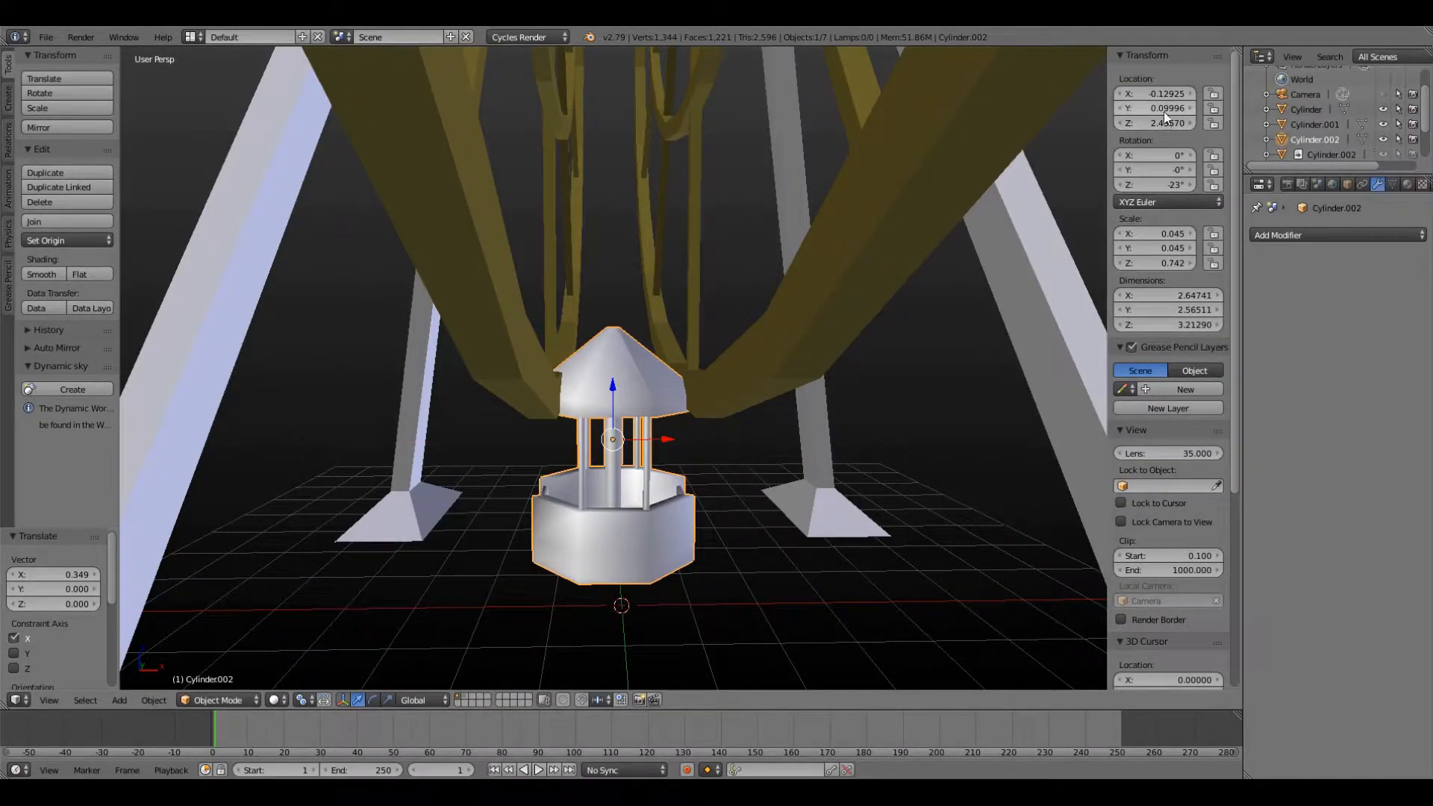
{"action": "key", "text": "alt+g"}
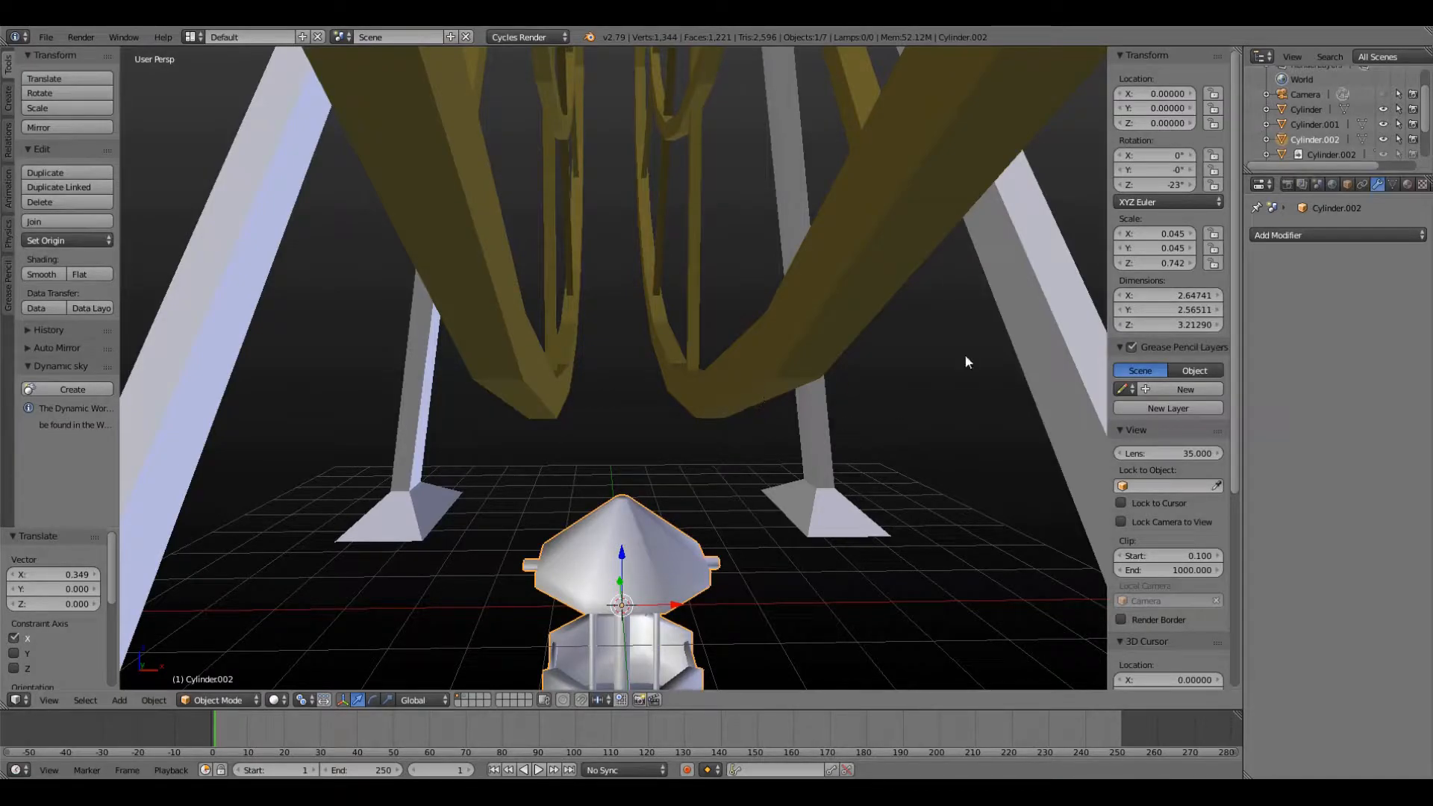
{"action": "left_click_drag", "start_coordinate": [624, 554], "coordinate": [638, 303]}
{"action": "left_click_drag", "start_coordinate": [638, 303], "coordinate": [639, 367]}
- Rescale the cabin to about 2.61 × 2.53 × 3.17 and lower it about 0.31 along Z
{"action": "key", "text": "s"}
{"action": "key", "text": "z"}
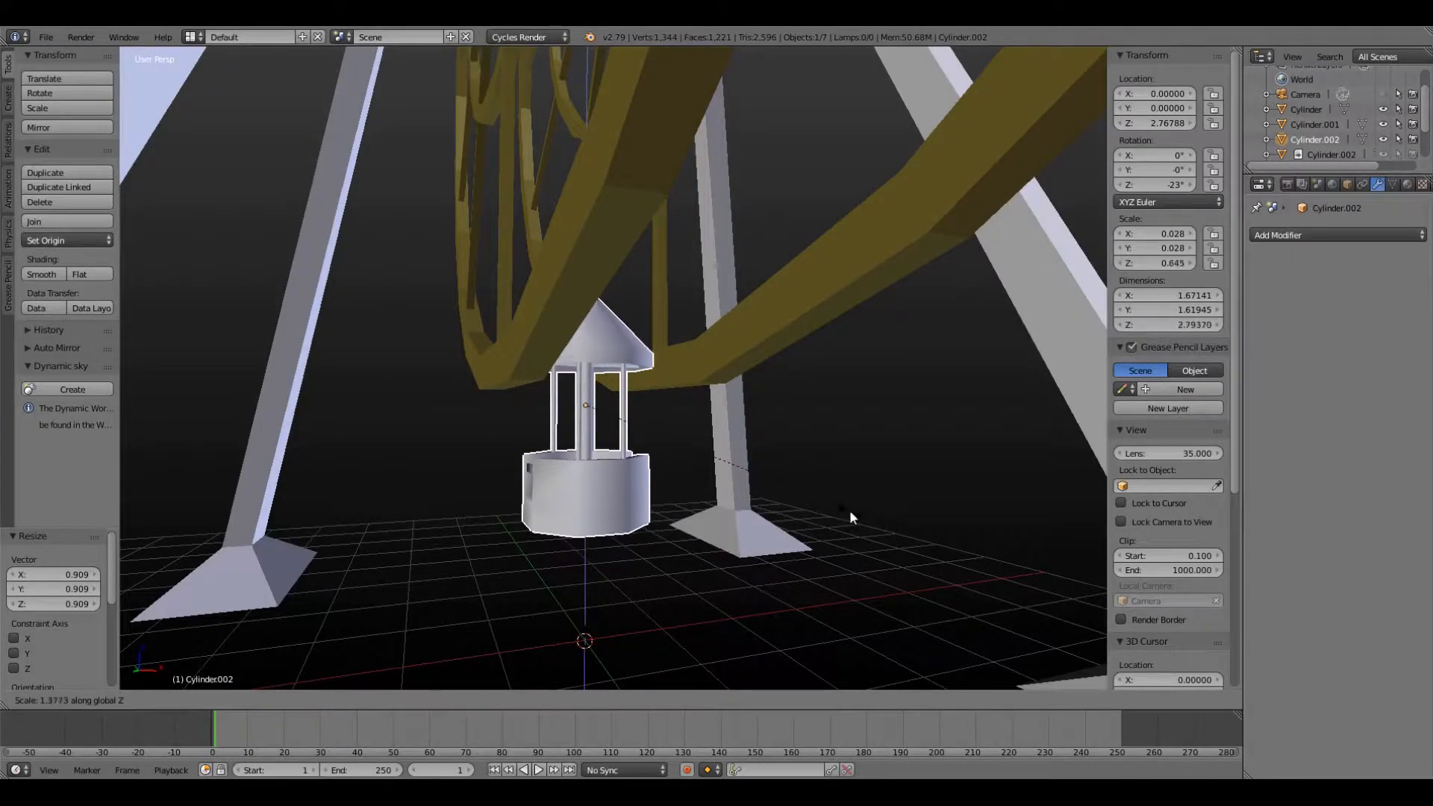
{"action": "left_click", "coordinate": [599, 379]}
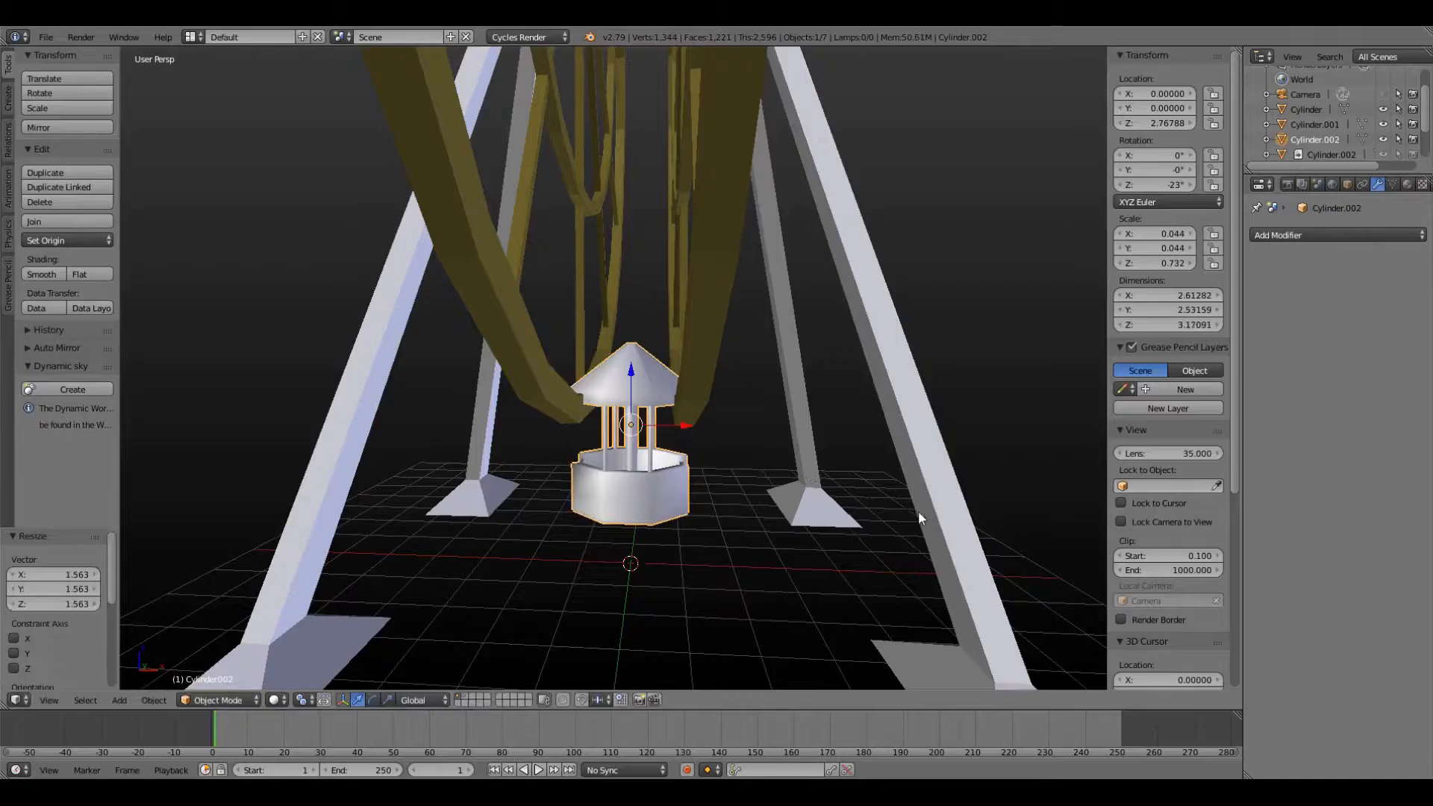
{"action": "left_click_drag", "start_coordinate": [630, 368], "coordinate": [632, 383]}
- Scale the support frame and the wheel together along X by about 1.643 to make room for the cabin
{"action": "left_click", "coordinate": [885, 383]}
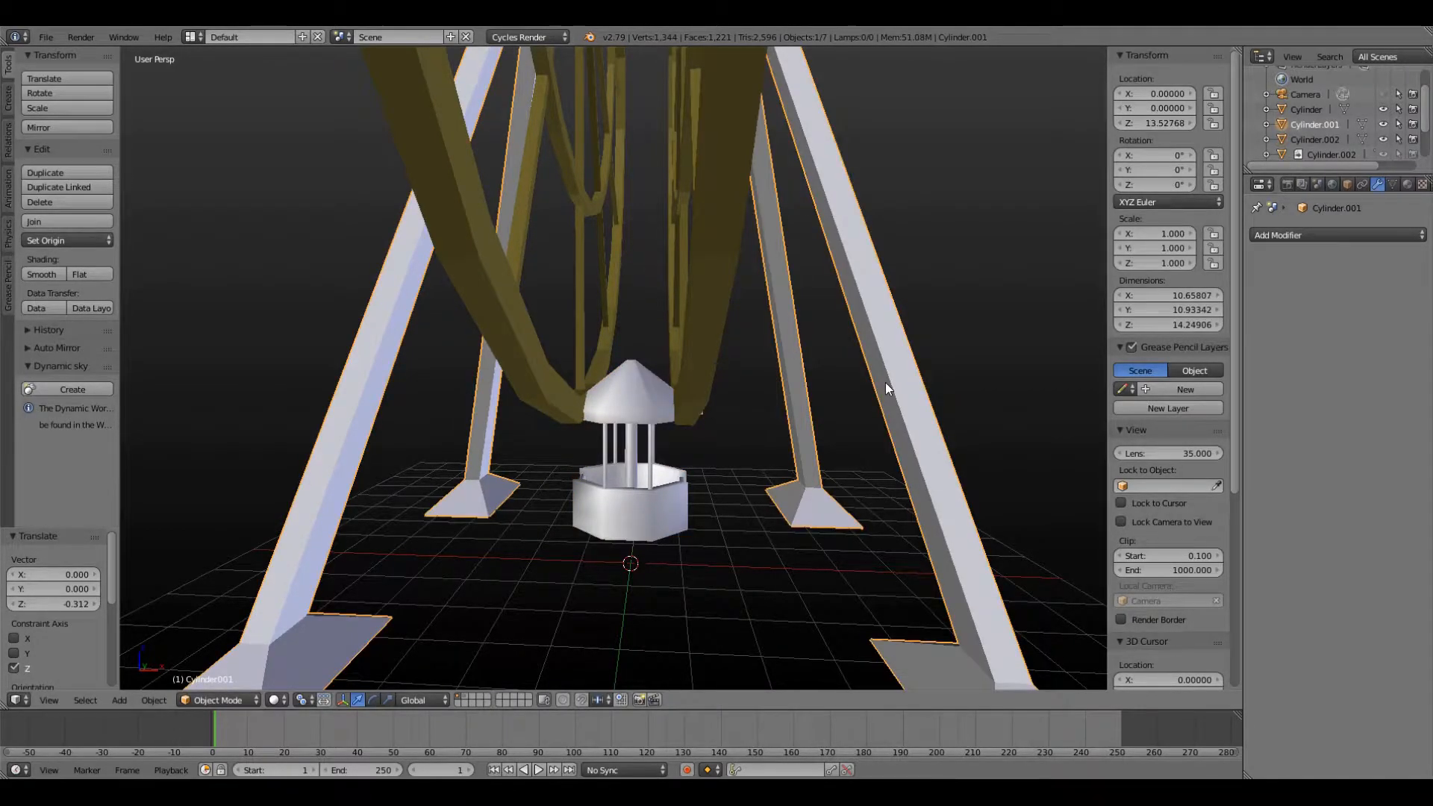
{"action": "left_click", "coordinate": [713, 316], "text": "shift"}
{"action": "key", "text": "s"}
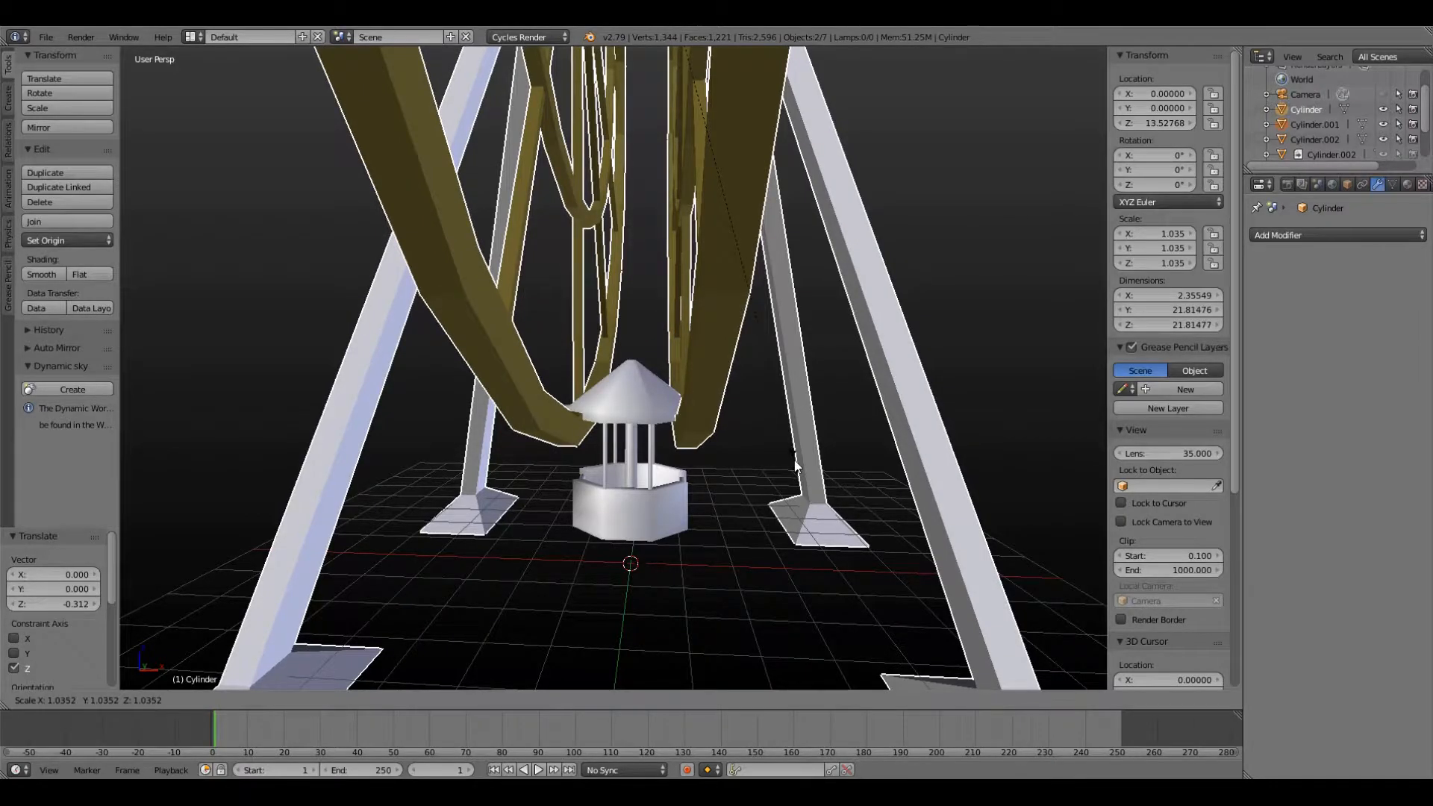
{"action": "key", "text": "x"}
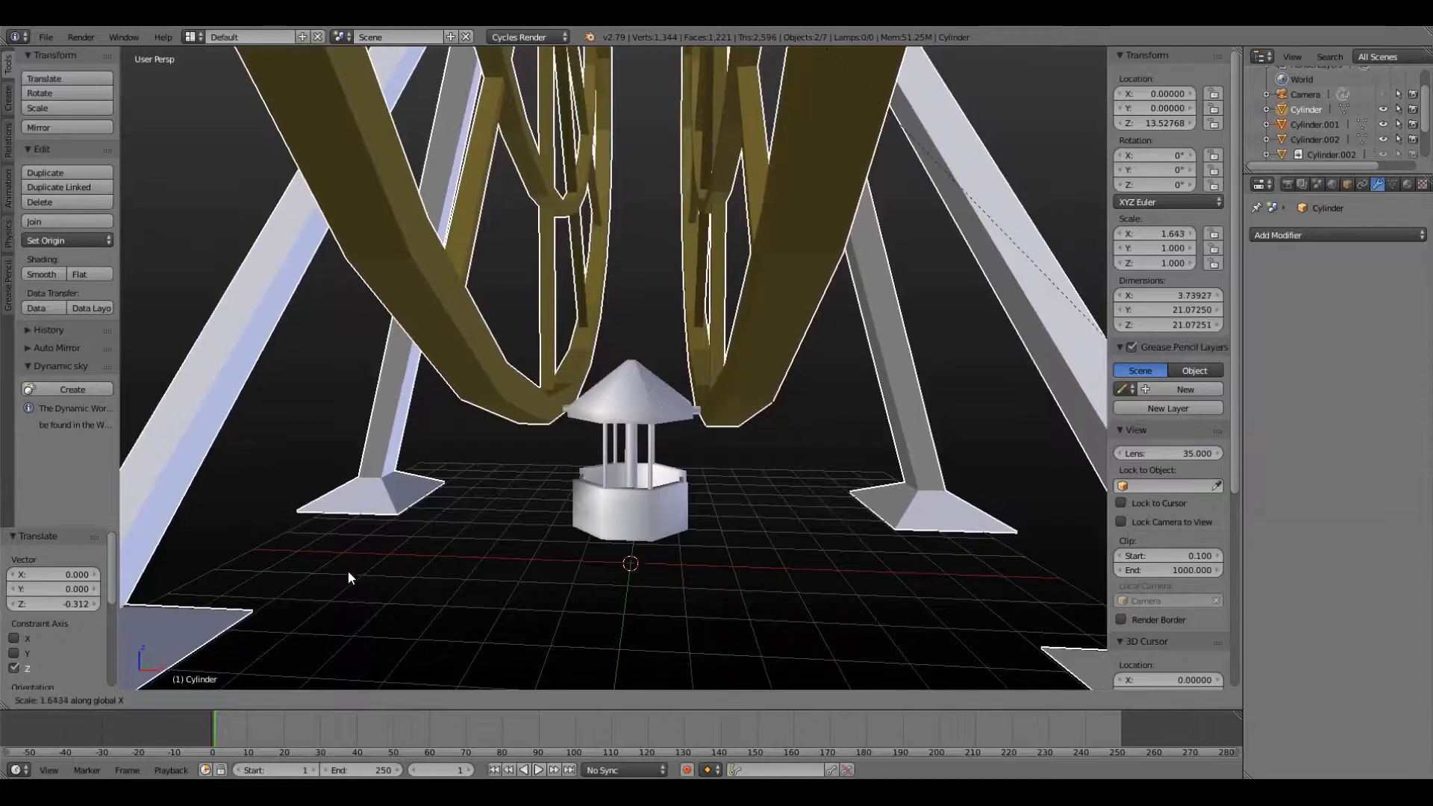
{"action": "left_click", "coordinate": [348, 571]}
- Raise the cabin about 0.15 along Z between the two wheel rims
{"action": "scroll", "coordinate": [936, 479], "scroll_direction": "down", "scroll_amount": 2}
{"action": "middle_click_drag", "start_coordinate": [935, 481], "coordinate": [972, 388]}
{"action": "scroll", "coordinate": [863, 428], "scroll_direction": "down", "scroll_amount": 2}
{"action": "scroll", "coordinate": [845, 455], "scroll_direction": "up", "scroll_amount": 8}
{"action": "mouse_move", "coordinate": [759, 426]}
{"action": "middle_mouse_down"}
{"action": "mouse_move", "coordinate": [761, 403]}
{"action": "mouse_move", "coordinate": [749, 409]}
{"action": "mouse_move", "coordinate": [759, 435]}
{"action": "mouse_move", "coordinate": [770, 424]}
{"action": "middle_mouse_up"}
{"action": "right_click", "coordinate": [720, 384]}
{"action": "scroll", "coordinate": [770, 423], "scroll_direction": "up", "scroll_amount": 2}
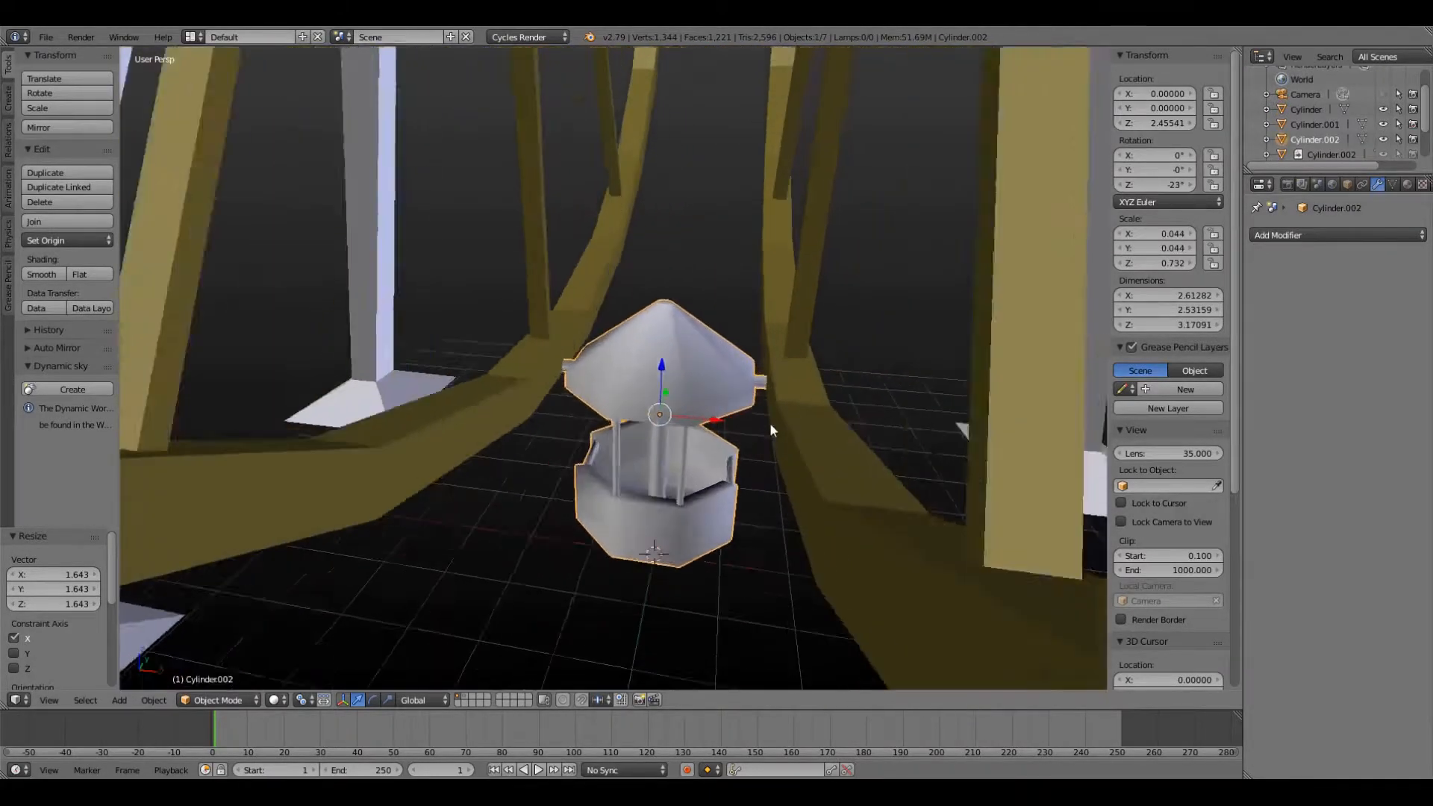
{"action": "scroll", "coordinate": [770, 423], "scroll_direction": "up", "scroll_amount": 3}
{"action": "middle_click_drag", "start_coordinate": [685, 376], "coordinate": [714, 367]}
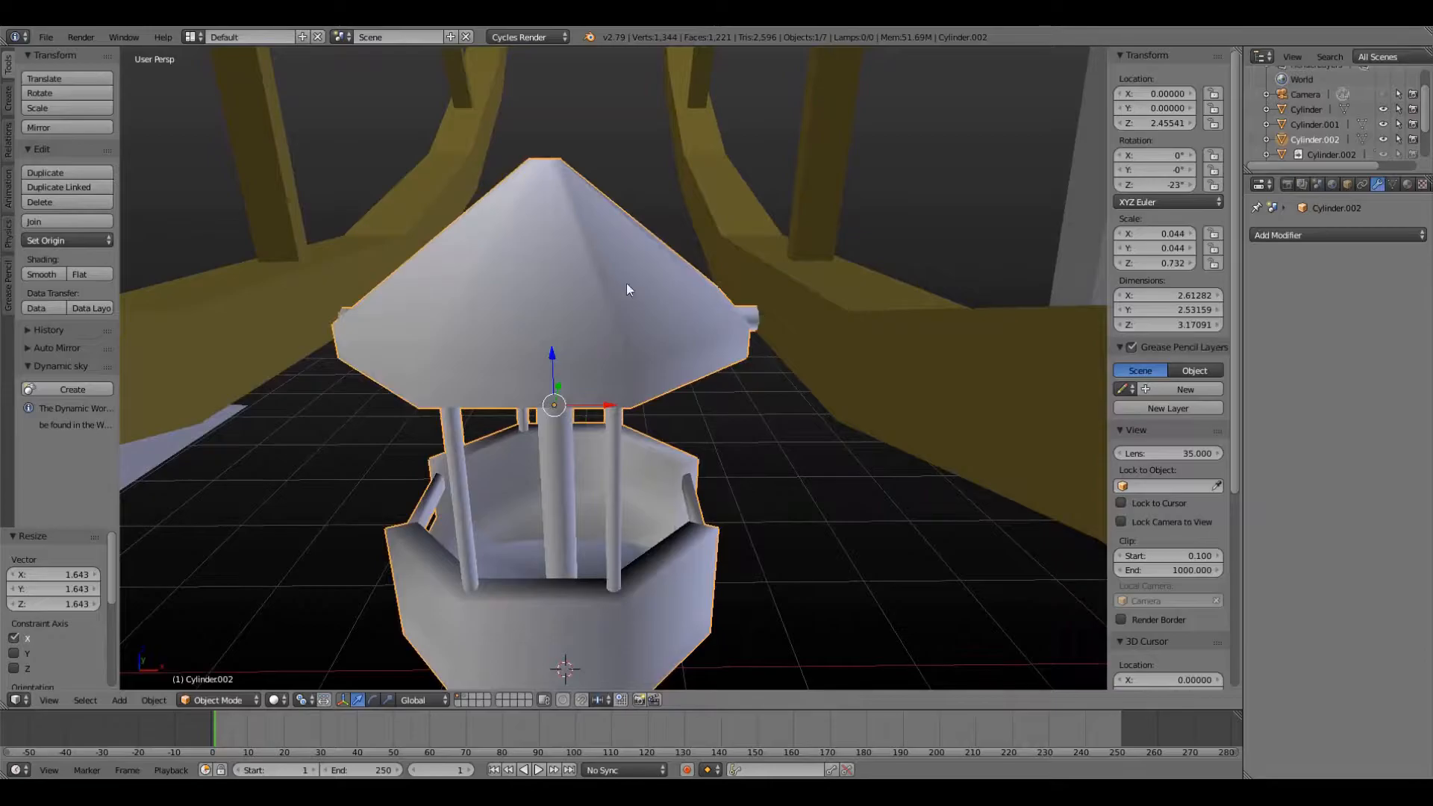
{"action": "left_click_drag", "start_coordinate": [546, 368], "coordinate": [546, 333]}
- Add an active rigid body to the wheel and enable its Animated option
{"action": "middle_click_drag", "start_coordinate": [772, 352], "coordinate": [742, 473]}
{"action": "scroll", "coordinate": [736, 343], "scroll_direction": "down", "scroll_amount": 5}
{"action": "scroll", "coordinate": [742, 473], "scroll_direction": "up", "scroll_amount": 3}
{"action": "right_click", "coordinate": [746, 448]}
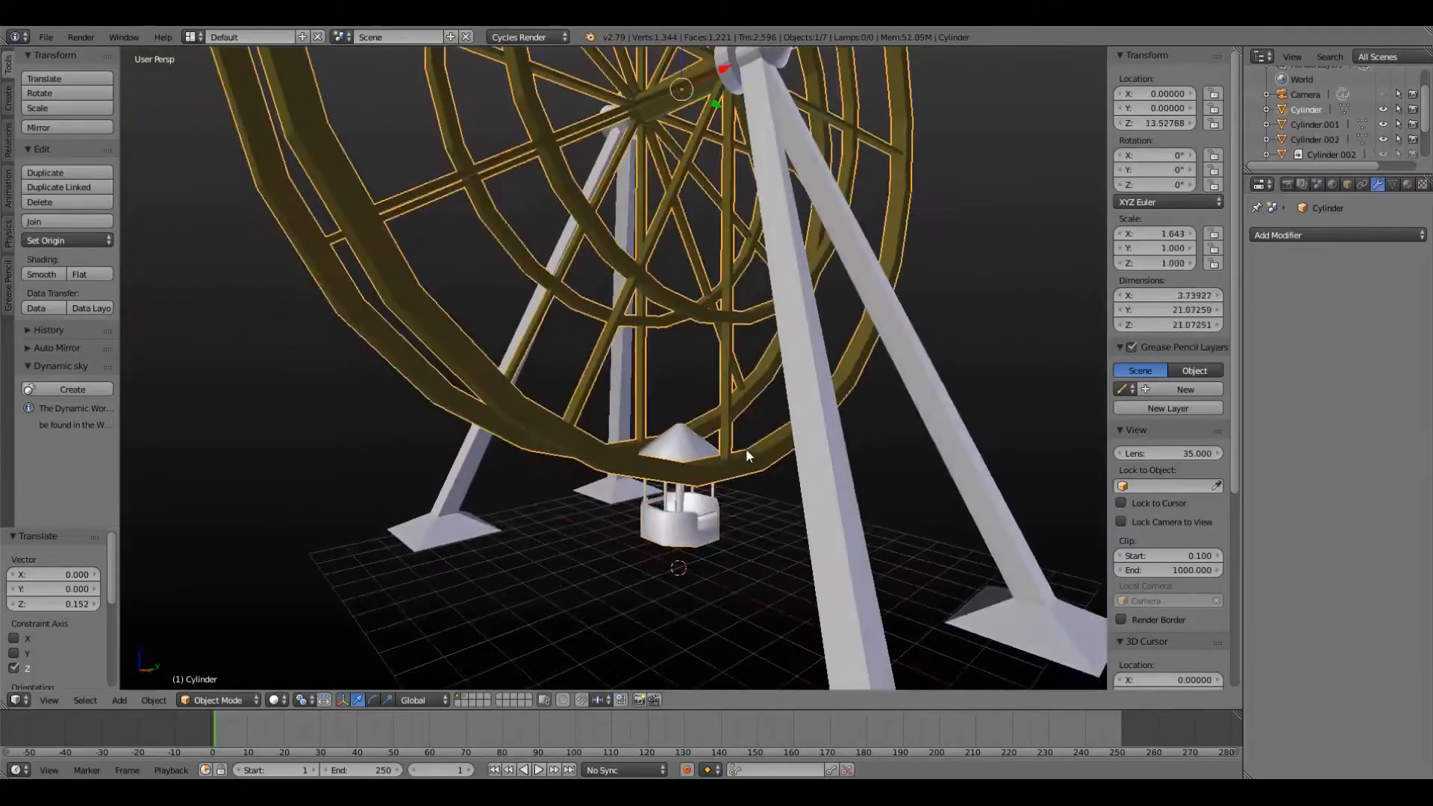
{"action": "scroll", "coordinate": [1355, 184], "scroll_direction": "right", "scroll_amount": 4}
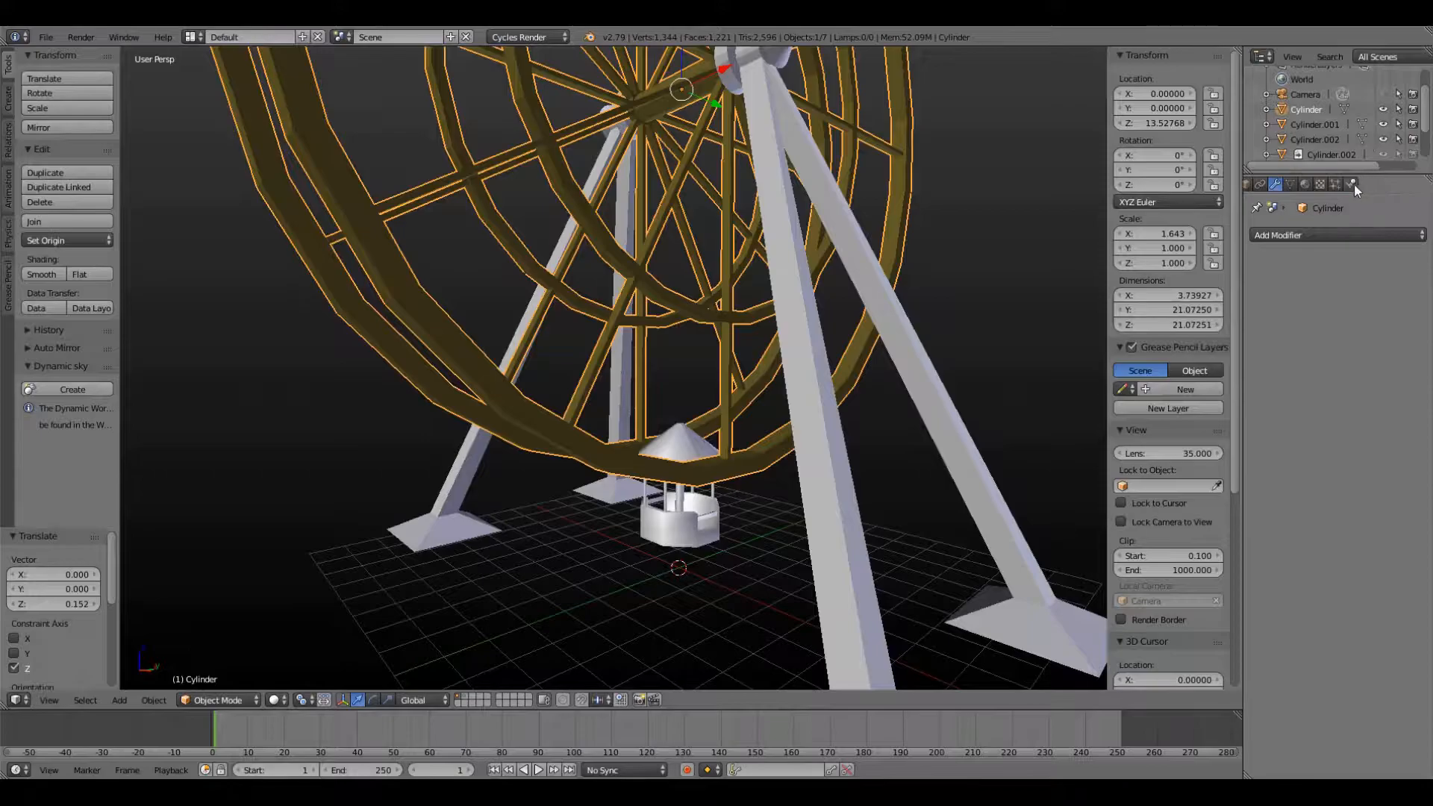
{"action": "left_click", "coordinate": [1350, 184]}
{"action": "left_click", "coordinate": [1386, 304]}
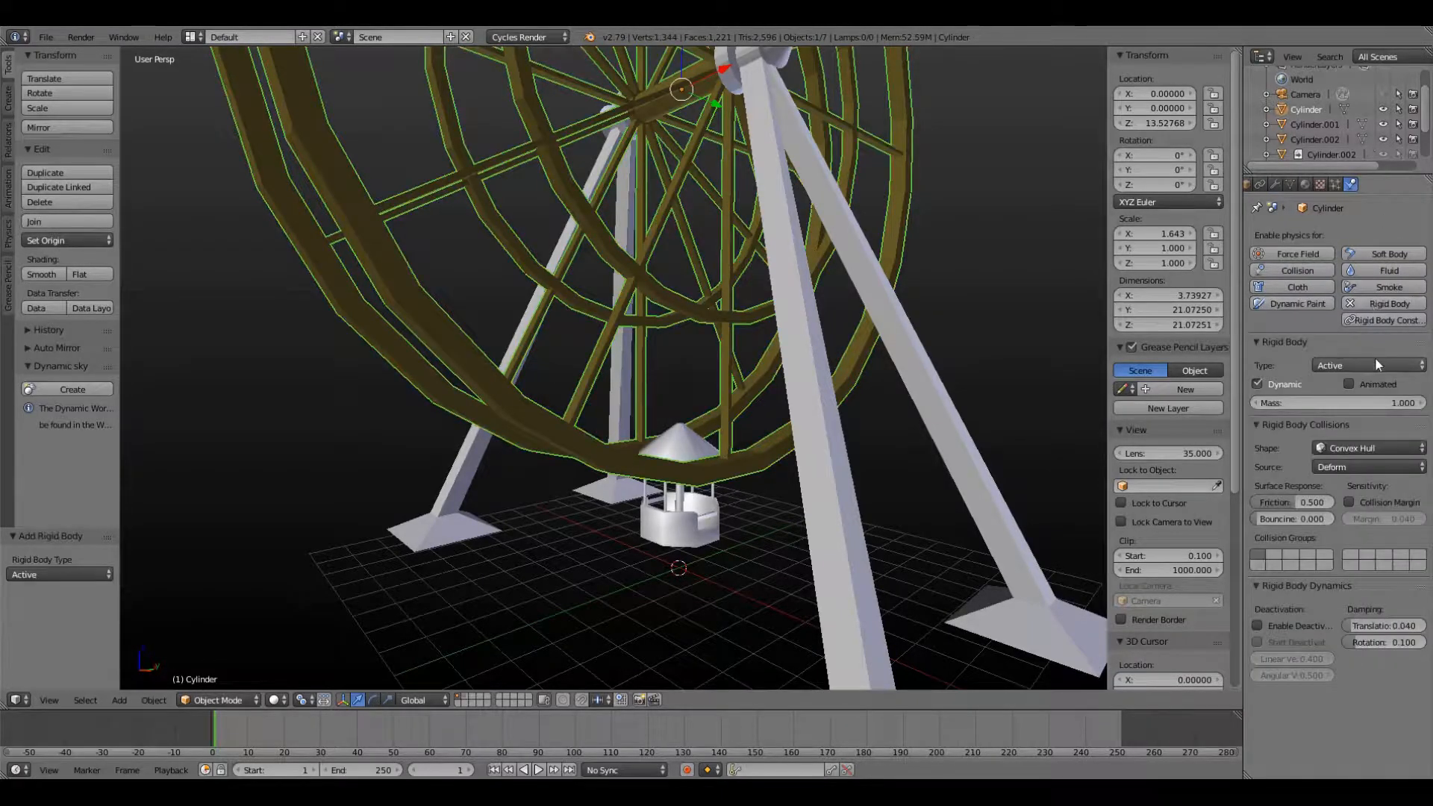
{"action": "left_click", "coordinate": [1358, 371]}
{"action": "left_click", "coordinate": [1356, 371]}
- Add an active rigid body to the cabin with Mesh as its collision shape
{"action": "right_click", "coordinate": [713, 515]}
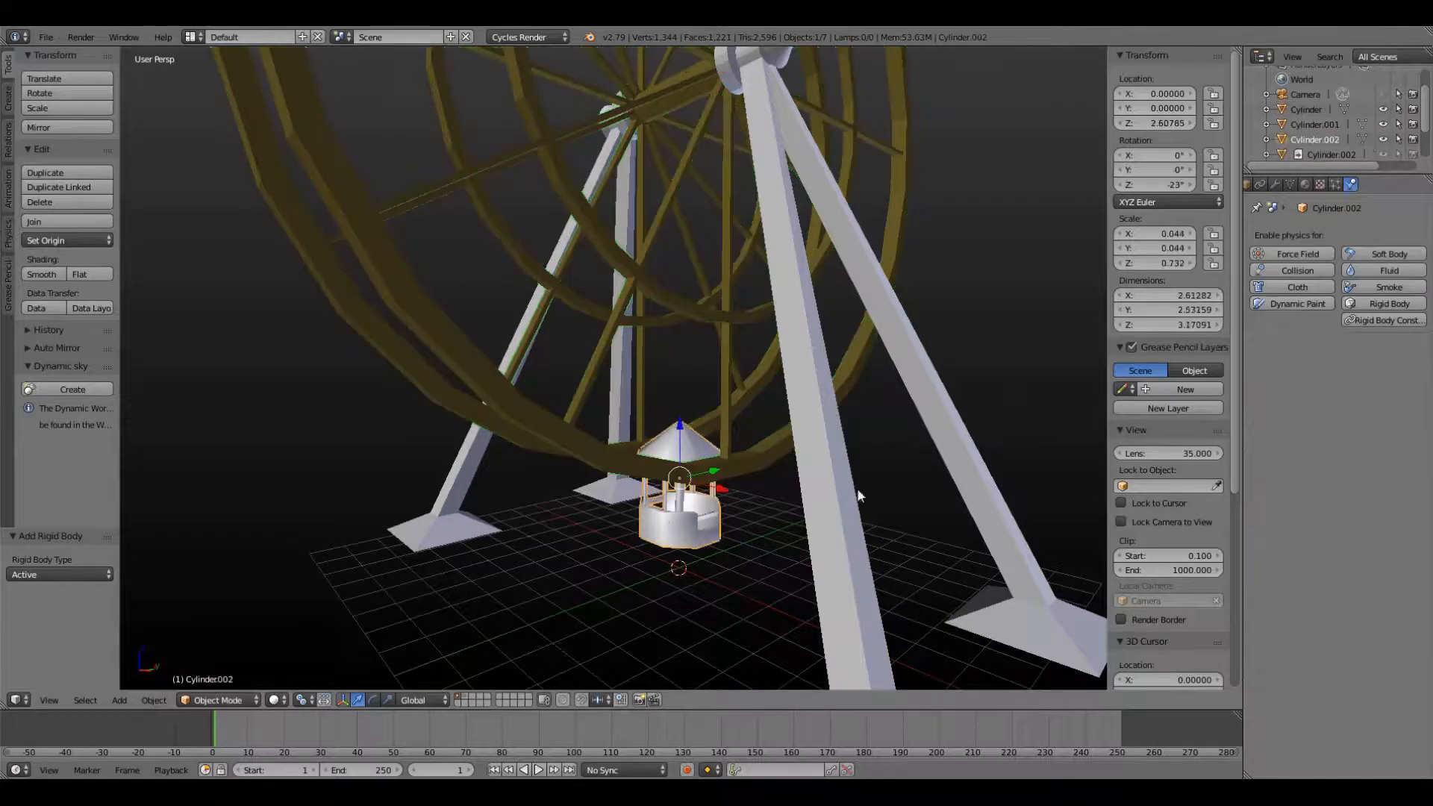
{"action": "left_click", "coordinate": [1385, 300]}
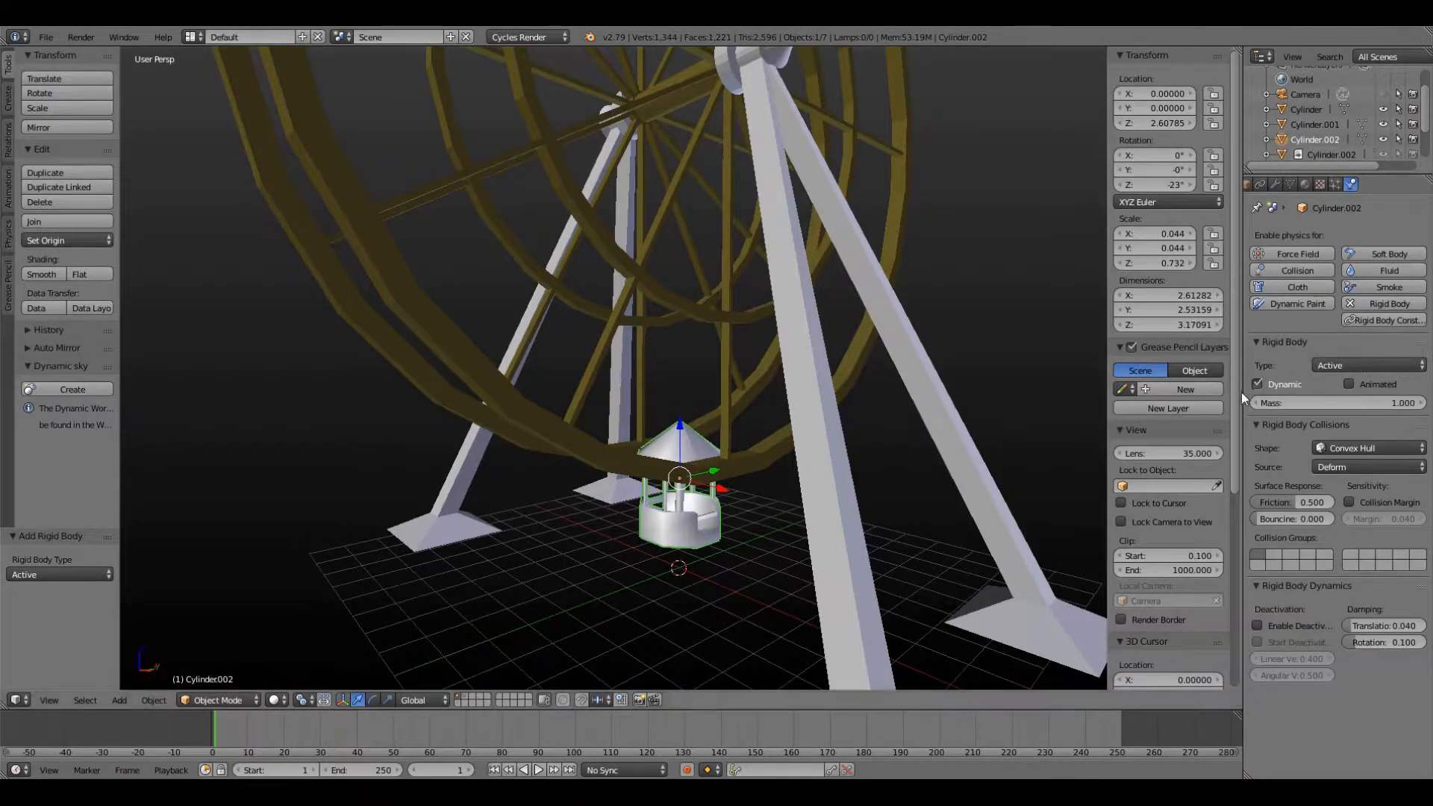
{"action": "left_click", "coordinate": [1343, 450]}
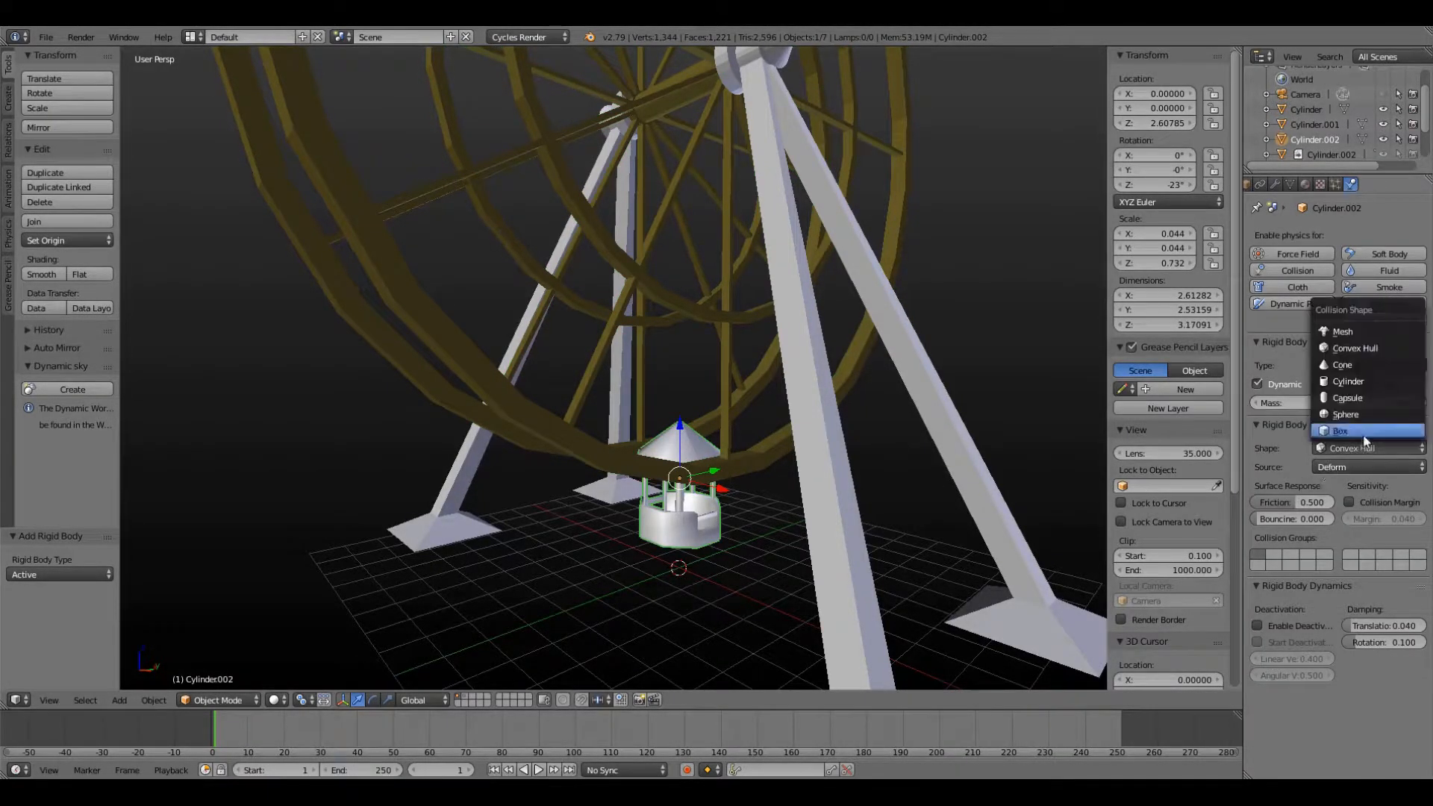
{"action": "left_click", "coordinate": [1365, 340]}
- Change the wheel's rigid body collision shape to Mesh
{"action": "right_click", "coordinate": [939, 423]}
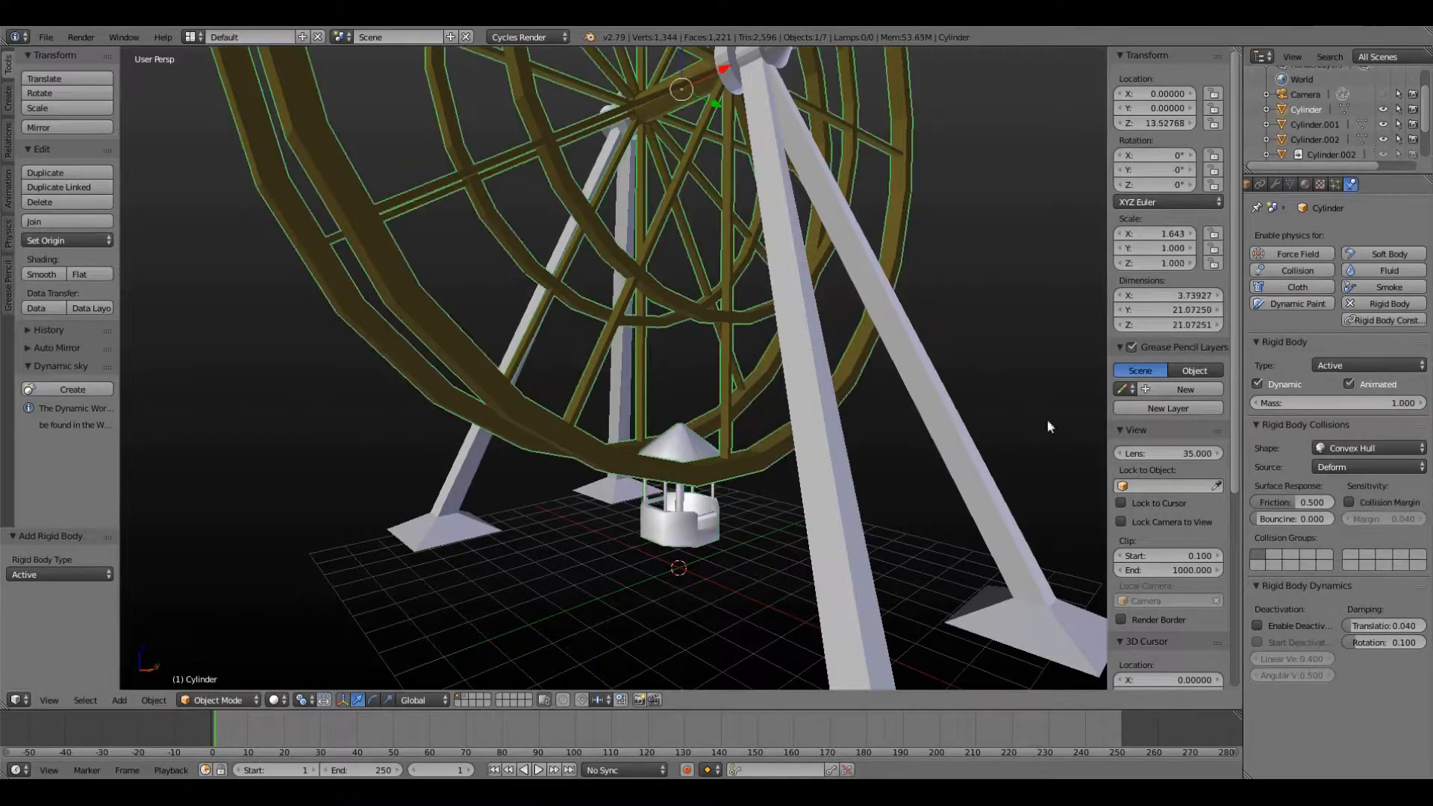
{"action": "left_click", "coordinate": [1375, 447]}
{"action": "left_click", "coordinate": [1350, 331]}
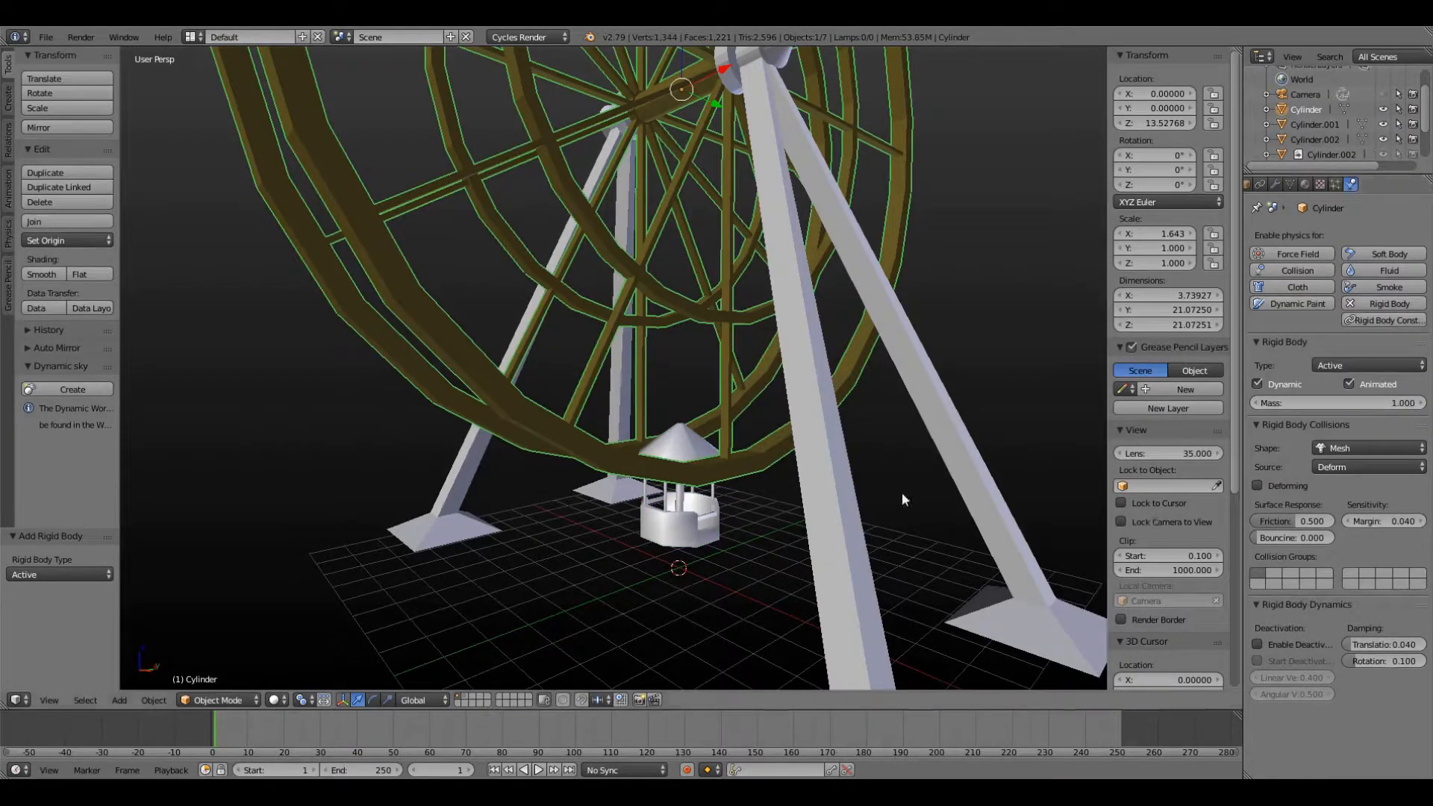
- Apply rotation and scale to the wheel and to the cabin
{"action": "right_click", "coordinate": [712, 519]}
{"action": "right_click", "coordinate": [696, 471]}
{"action": "key", "text": "ctrl+a"}
{"action": "left_click", "coordinate": [732, 464]}
{"action": "right_click", "coordinate": [688, 517]}
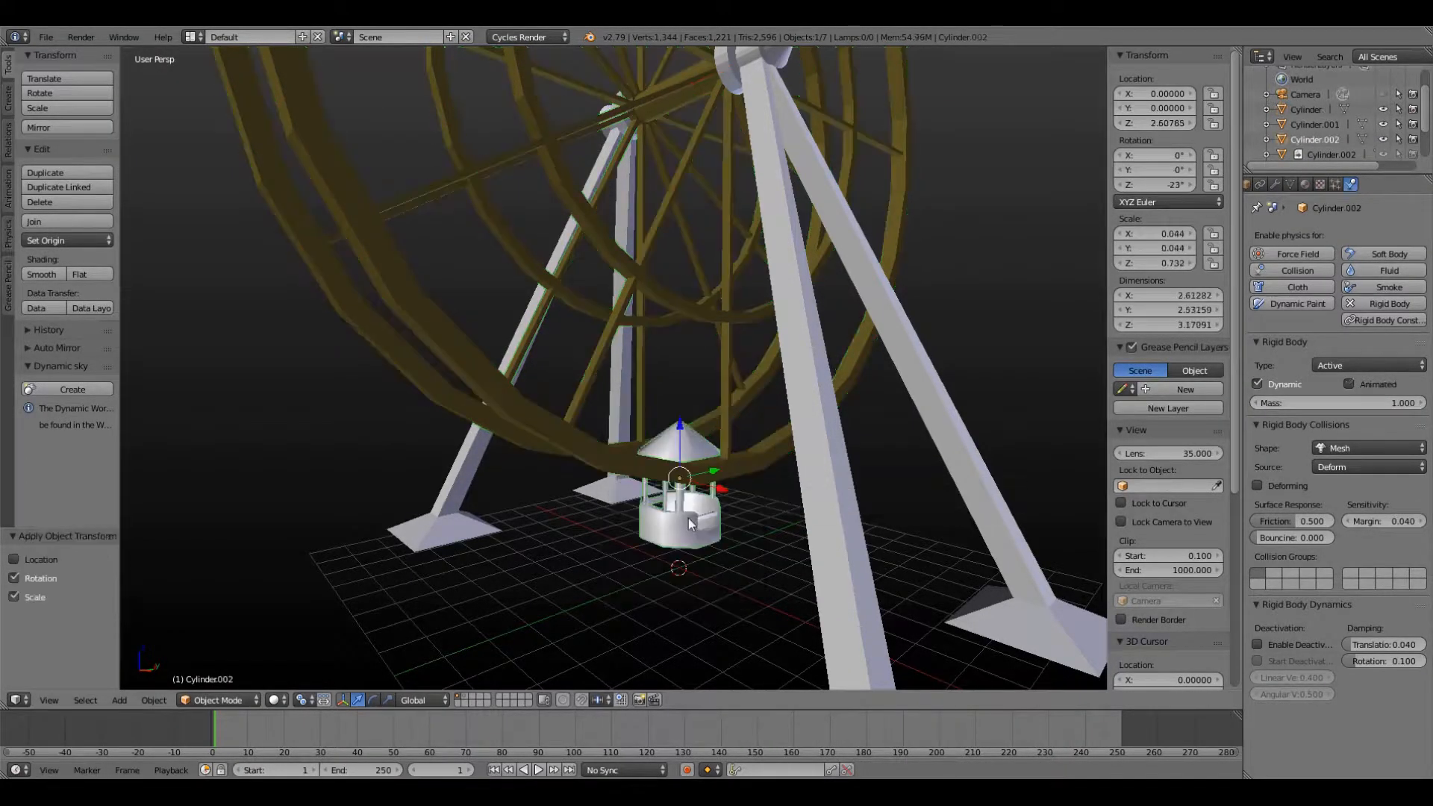
{"action": "key", "text": "ctrl+a"}
{"action": "left_click", "coordinate": [687, 517]}
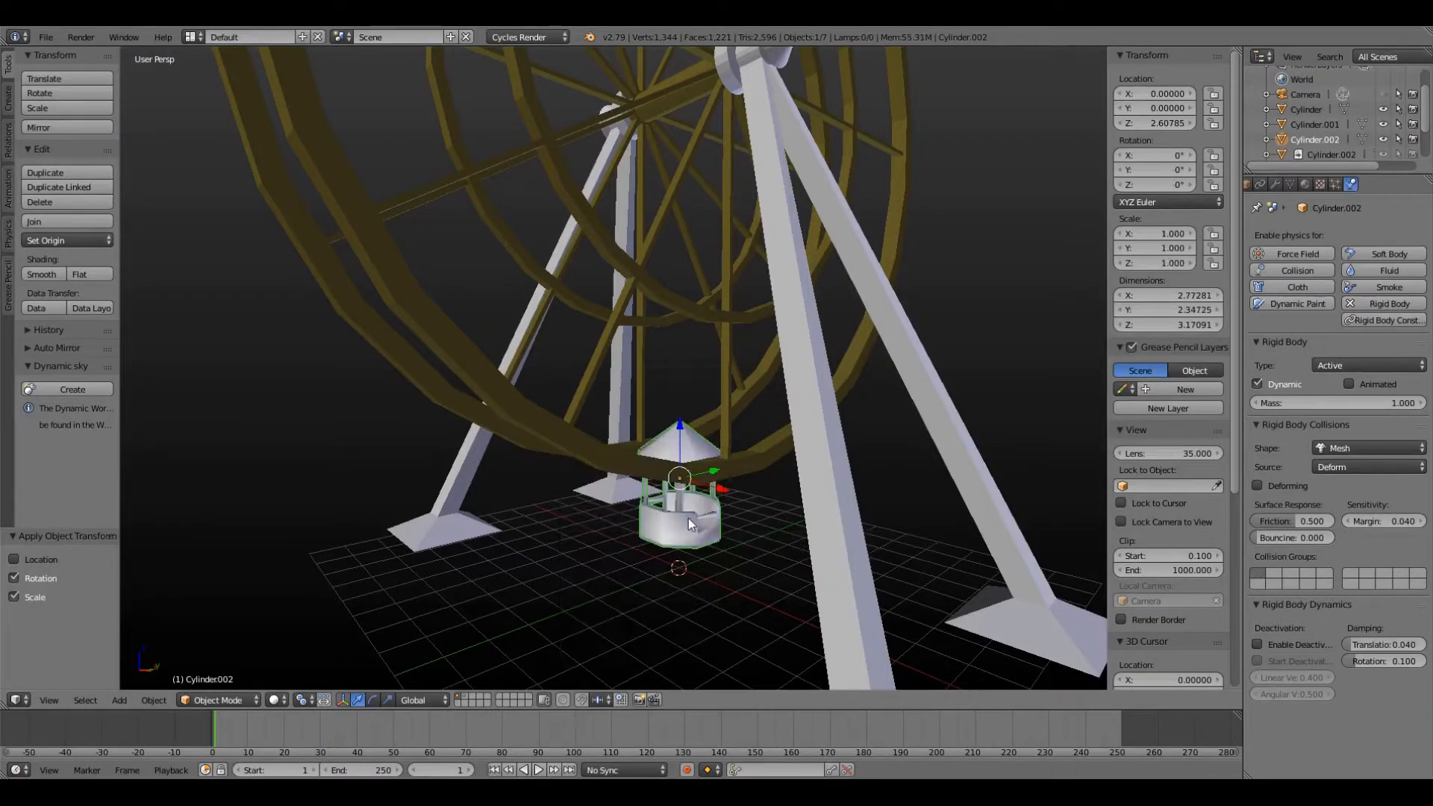
- Connect the wheel and the cabin with a Hinge rigid body constraint located at the active cabin
{"action": "middle_click_drag", "start_coordinate": [688, 518], "coordinate": [716, 485]}
{"action": "right_click", "coordinate": [746, 461]}
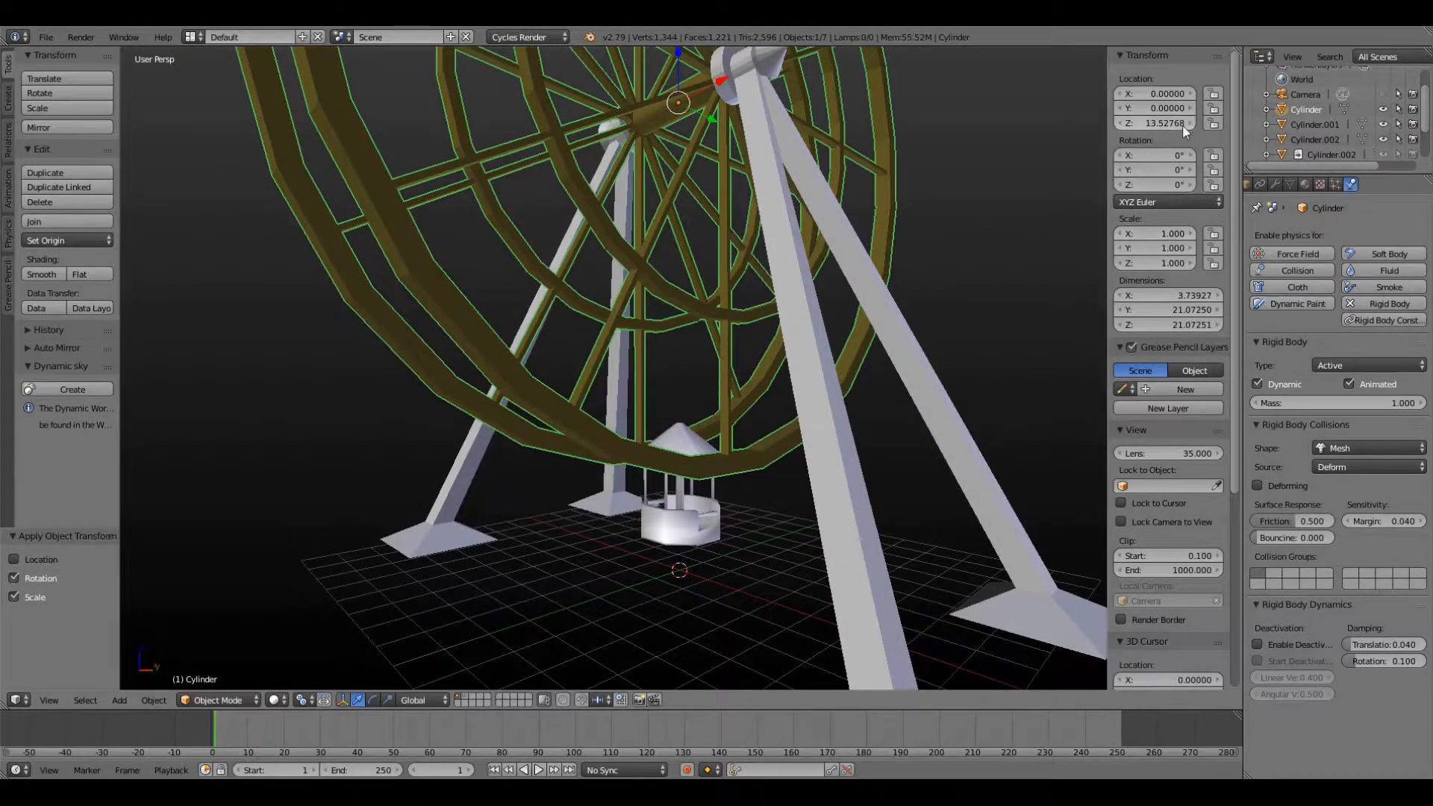
{"action": "right_click", "coordinate": [679, 508]}
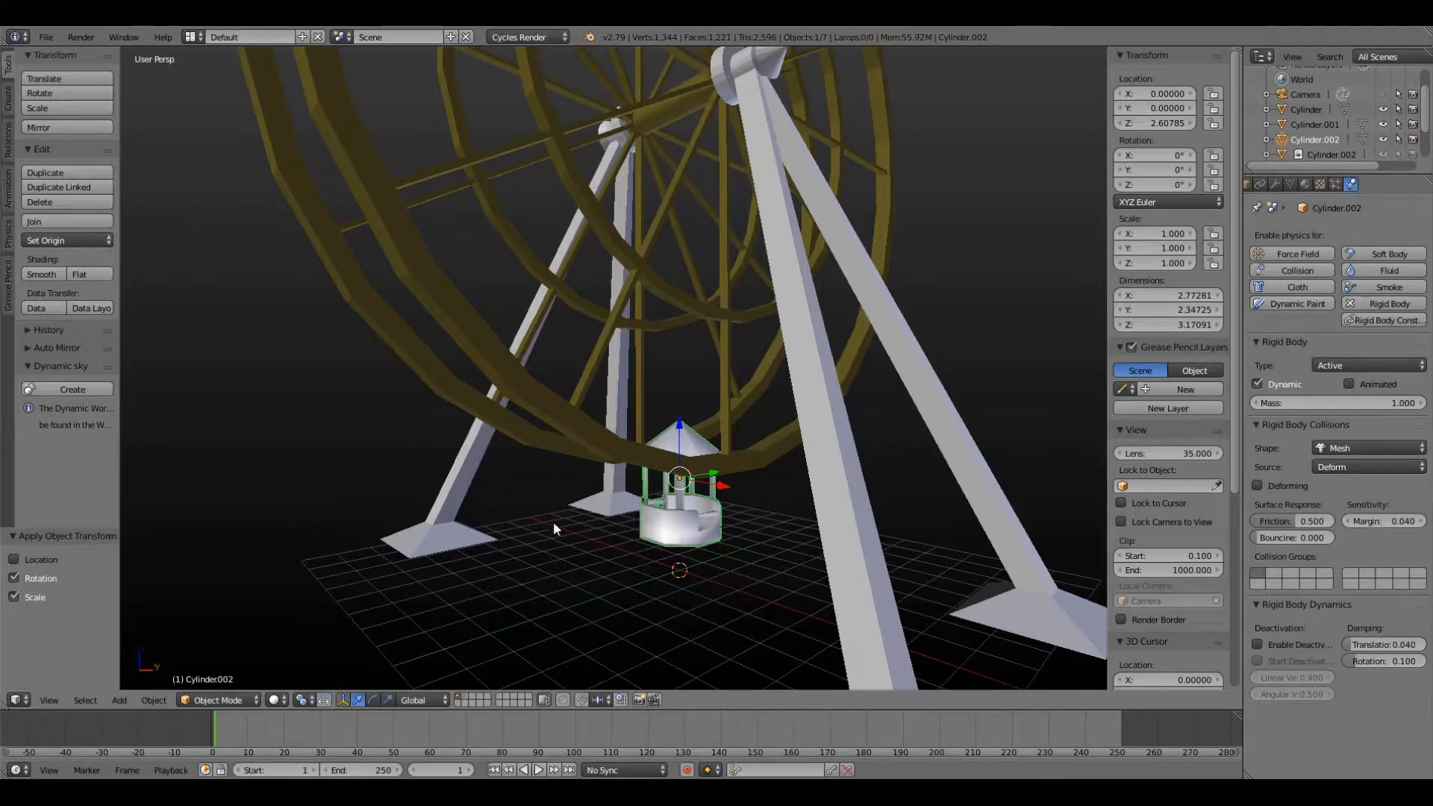
{"action": "right_click", "coordinate": [776, 431], "text": "shift"}
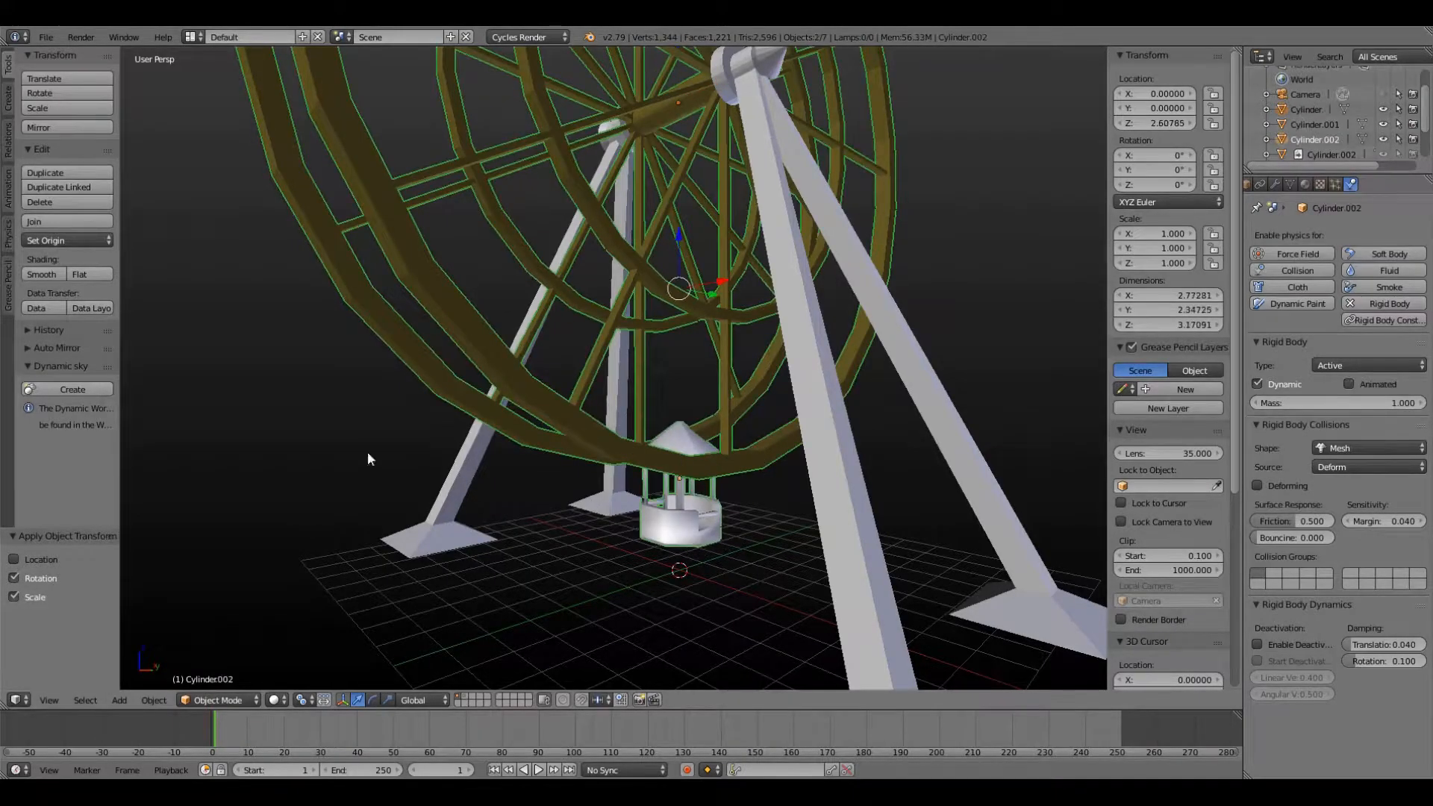
{"action": "left_click", "coordinate": [9, 237]}
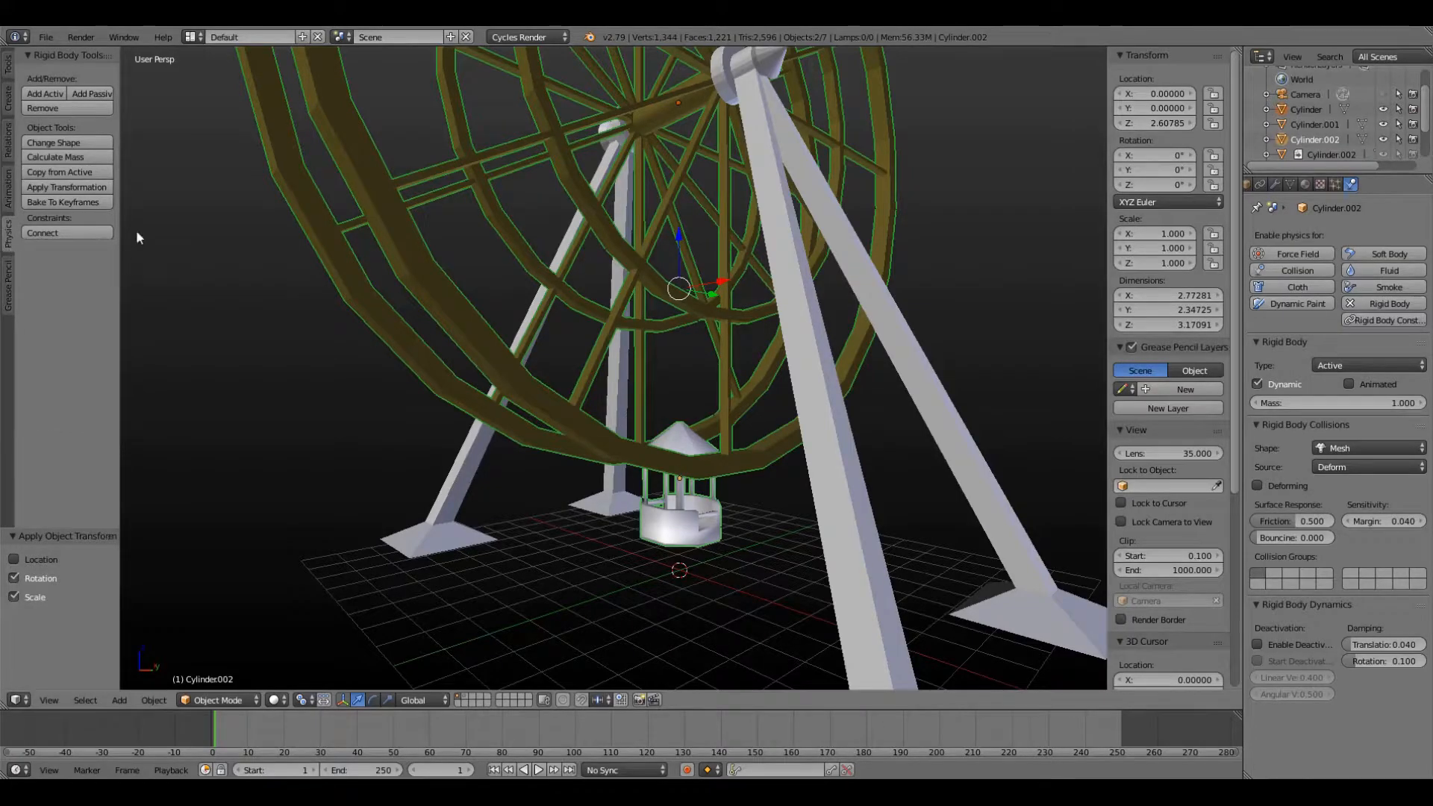
{"action": "left_click", "coordinate": [71, 233]}
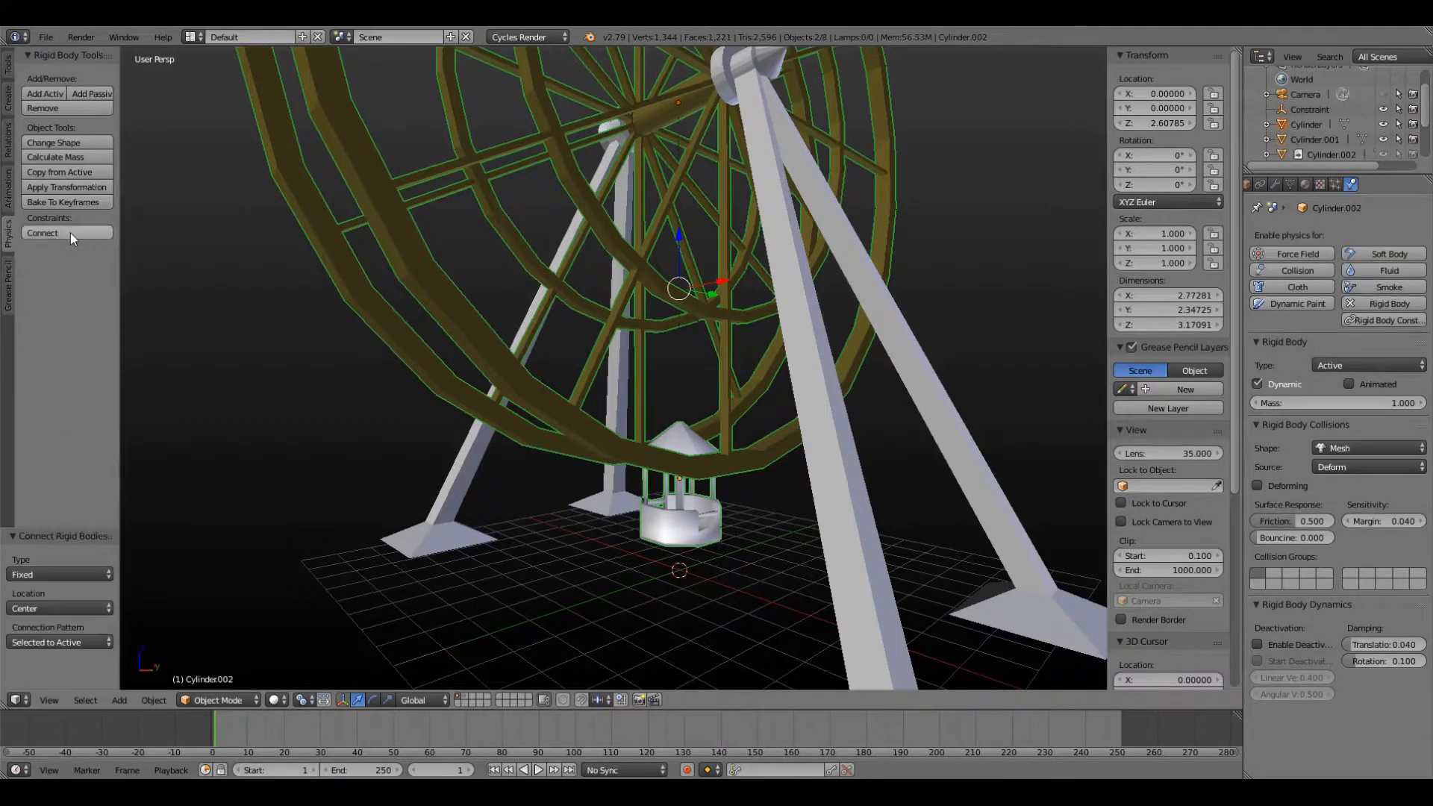
{"action": "left_click", "coordinate": [78, 574]}
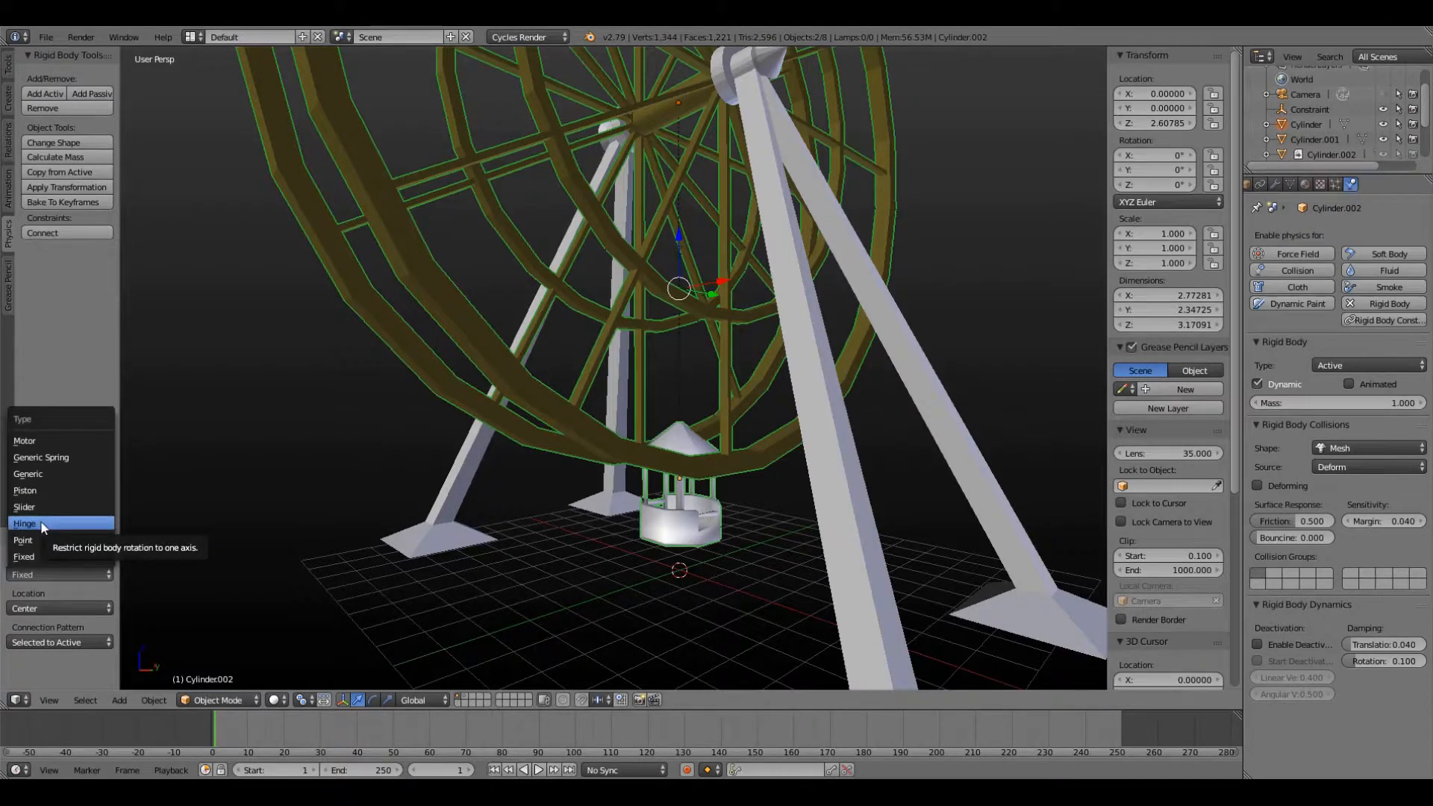
{"action": "left_click", "coordinate": [43, 525]}
{"action": "left_click", "coordinate": [69, 606]}
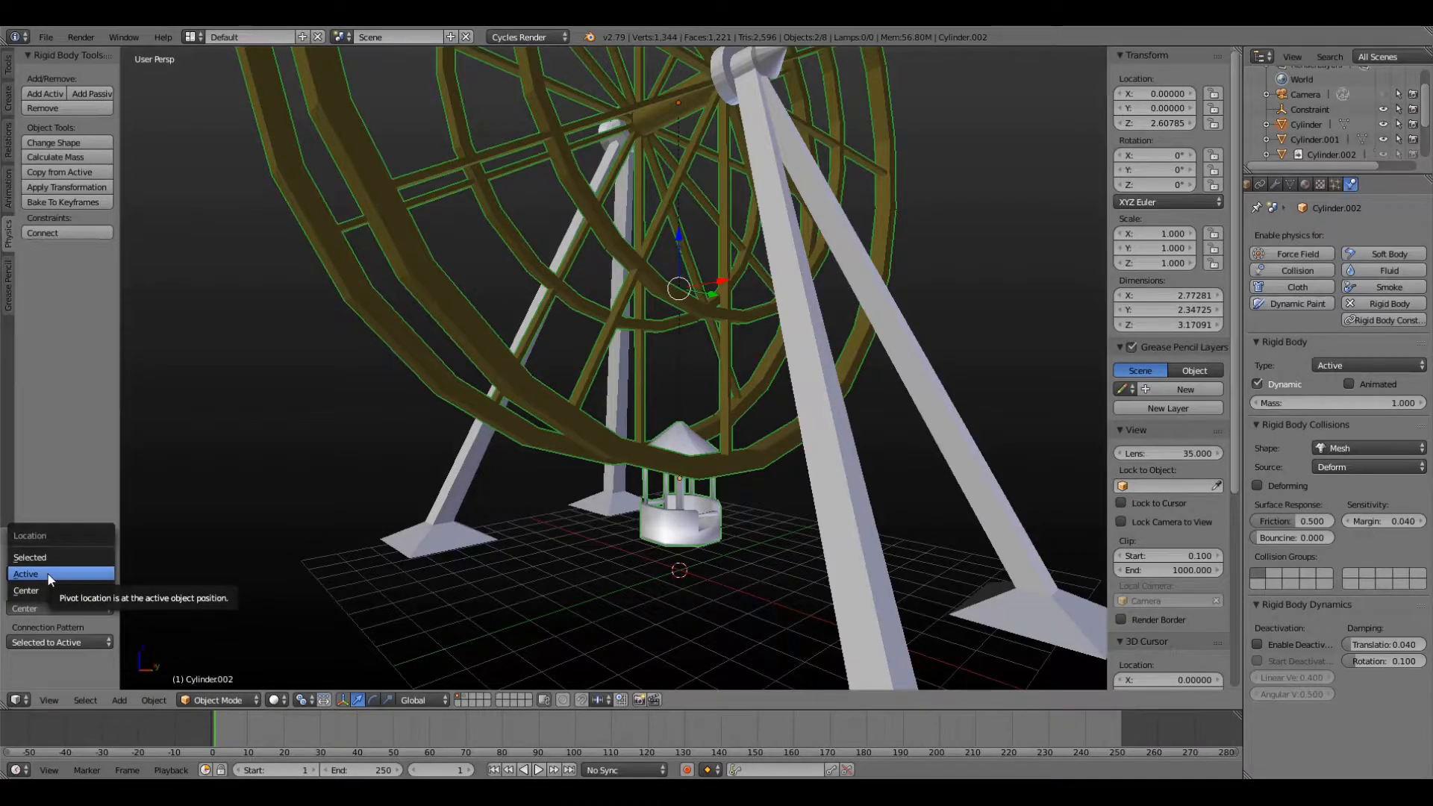
{"action": "left_click", "coordinate": [48, 575]}
- Move the hinge constraint up along Z to the cabin's axle under the roof, at a Z location of about 3.22
{"action": "scroll", "coordinate": [638, 462], "scroll_direction": "up", "scroll_amount": 4}
{"action": "mouse_move", "coordinate": [637, 464]}
{"action": "middle_mouse_down"}
{"action": "mouse_move", "coordinate": [552, 497]}
{"action": "mouse_move", "coordinate": [642, 488]}
{"action": "middle_mouse_up"}
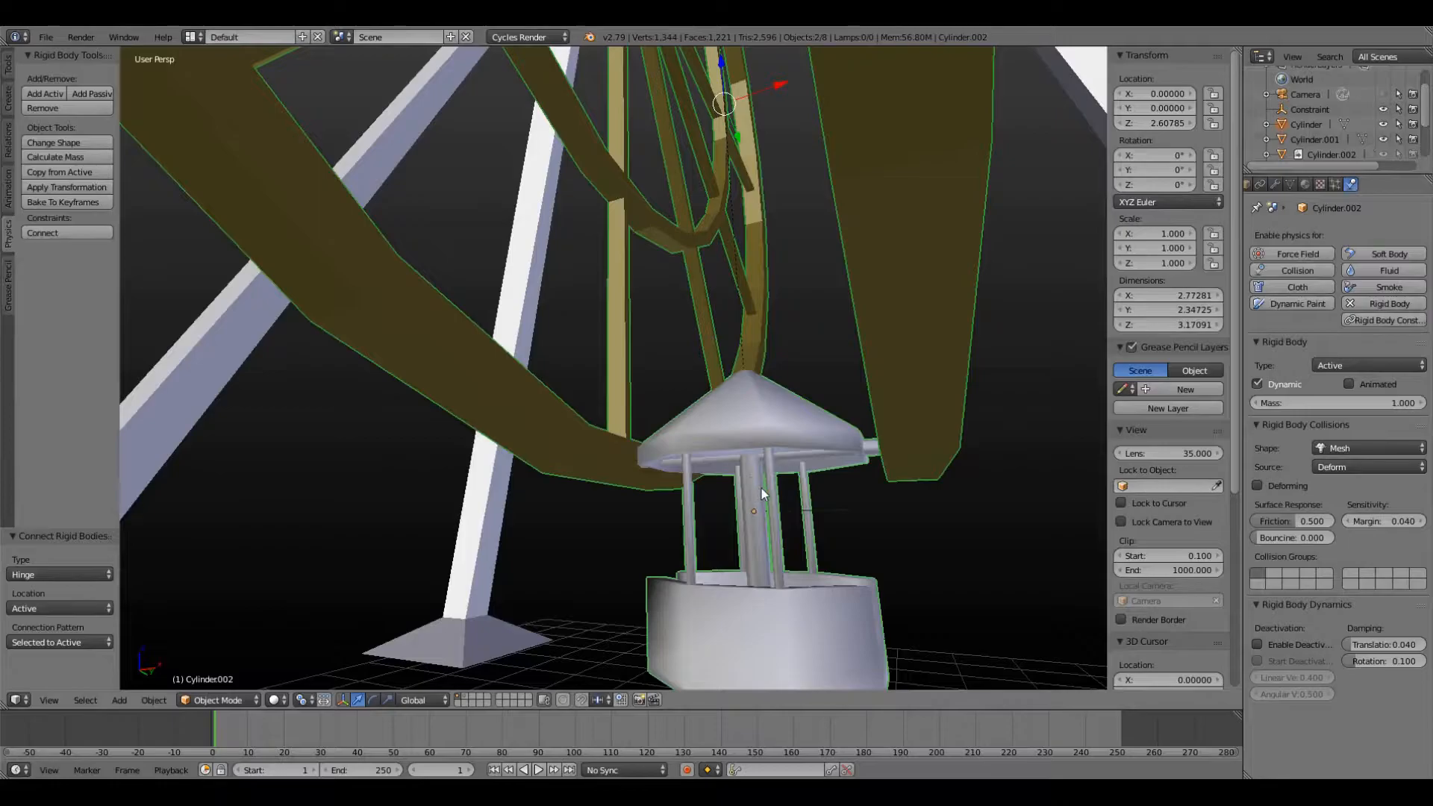
{"action": "middle_click_drag", "start_coordinate": [761, 488], "coordinate": [745, 498]}
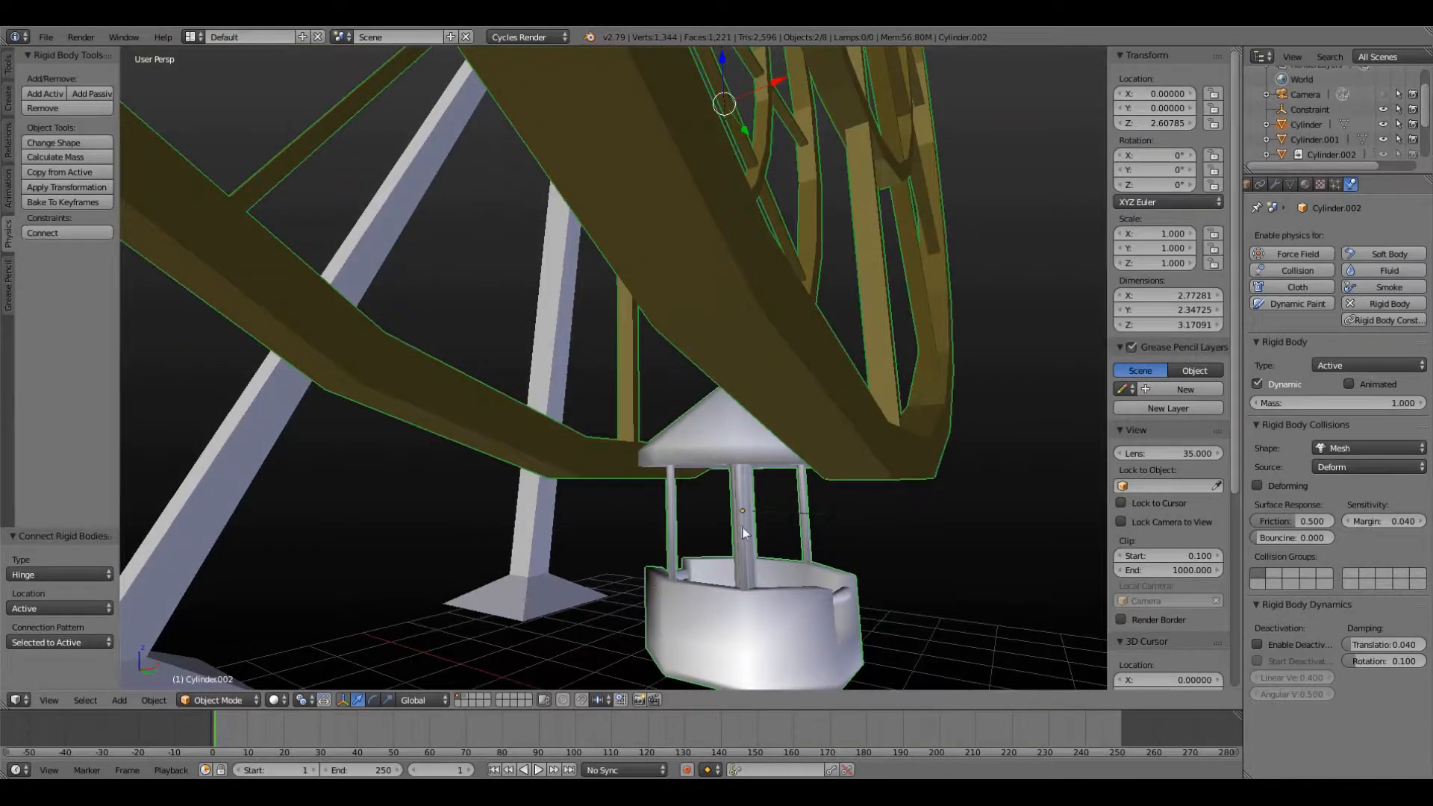
{"action": "left_click", "coordinate": [1310, 108]}
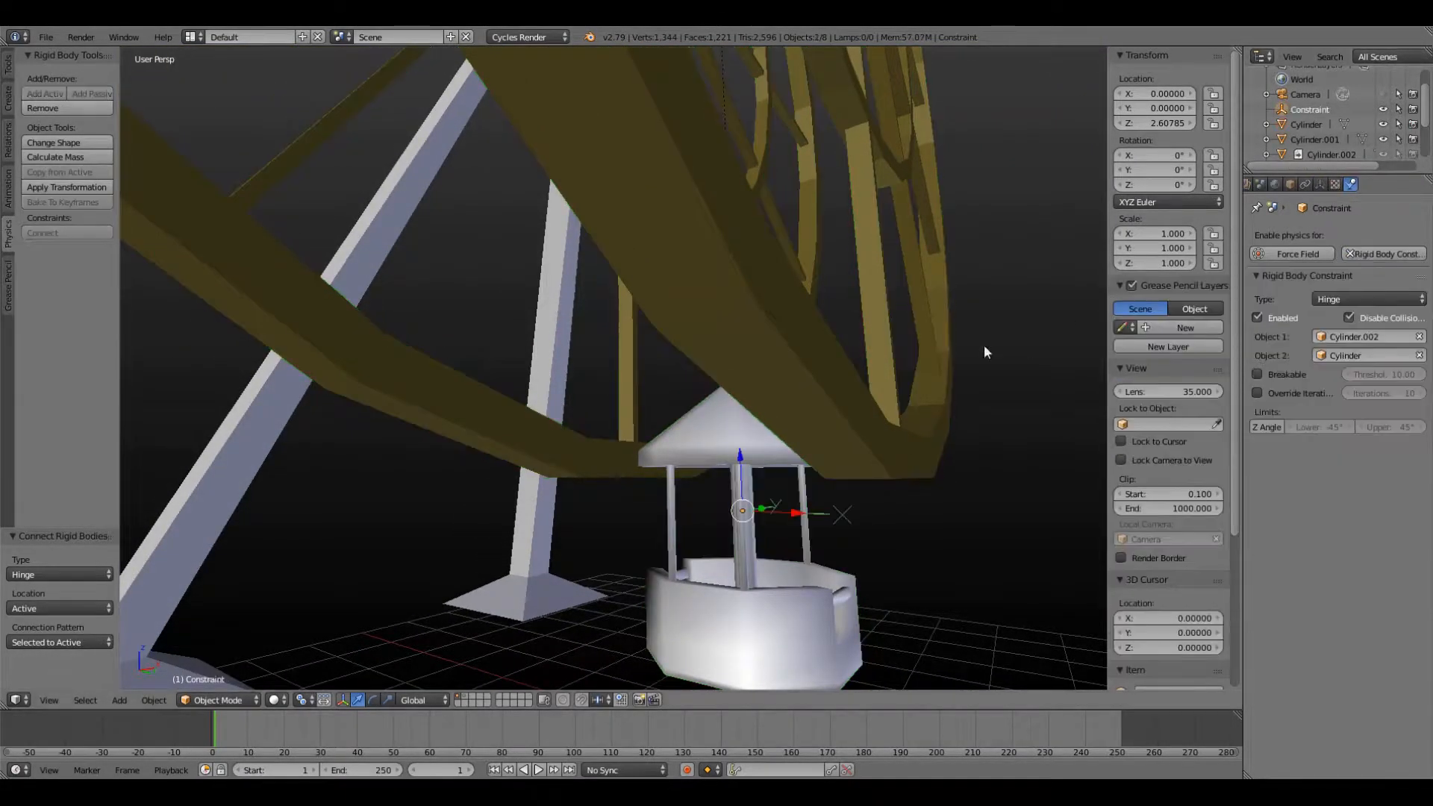
{"action": "left_click_drag", "start_coordinate": [739, 461], "coordinate": [741, 410]}
{"action": "scroll", "coordinate": [742, 427], "scroll_direction": "up", "scroll_amount": 1}
{"action": "scroll", "coordinate": [743, 432], "scroll_direction": "up", "scroll_amount": 1}
{"action": "middle_click_drag", "start_coordinate": [742, 433], "coordinate": [751, 437]}
{"action": "left_click_drag", "start_coordinate": [735, 415], "coordinate": [735, 426]}
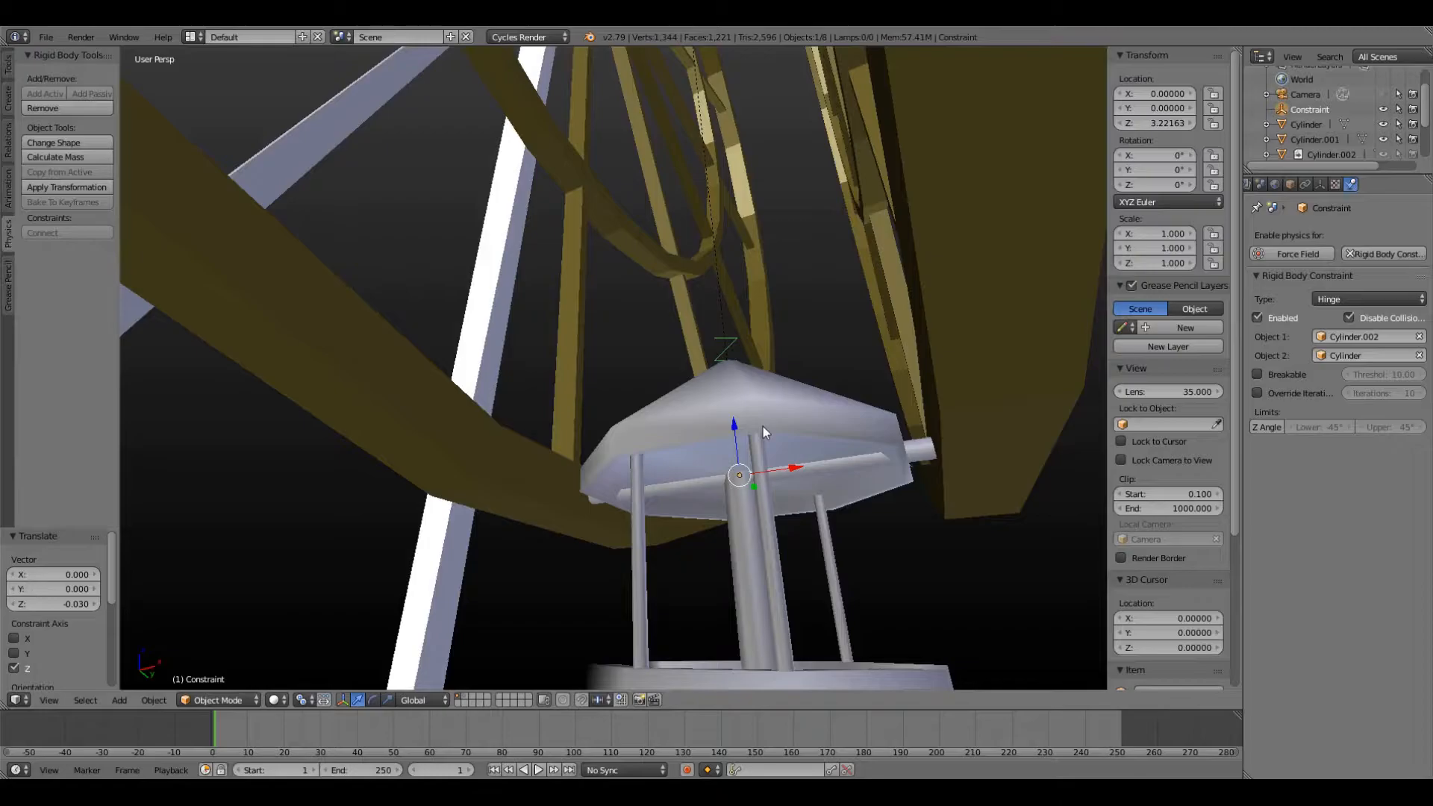
- Rotate the hinge constraint 90° about the Y axis
{"action": "type", "text": "ry"}
{"action": "type", "text": "90"}
{"action": "key", "text": "Return"}
{"action": "middle_click_drag", "start_coordinate": [781, 397], "coordinate": [742, 447]}
{"action": "scroll", "coordinate": [844, 457], "scroll_direction": "down", "scroll_amount": 2}
{"action": "scroll", "coordinate": [886, 491], "scroll_direction": "down", "scroll_amount": 3}
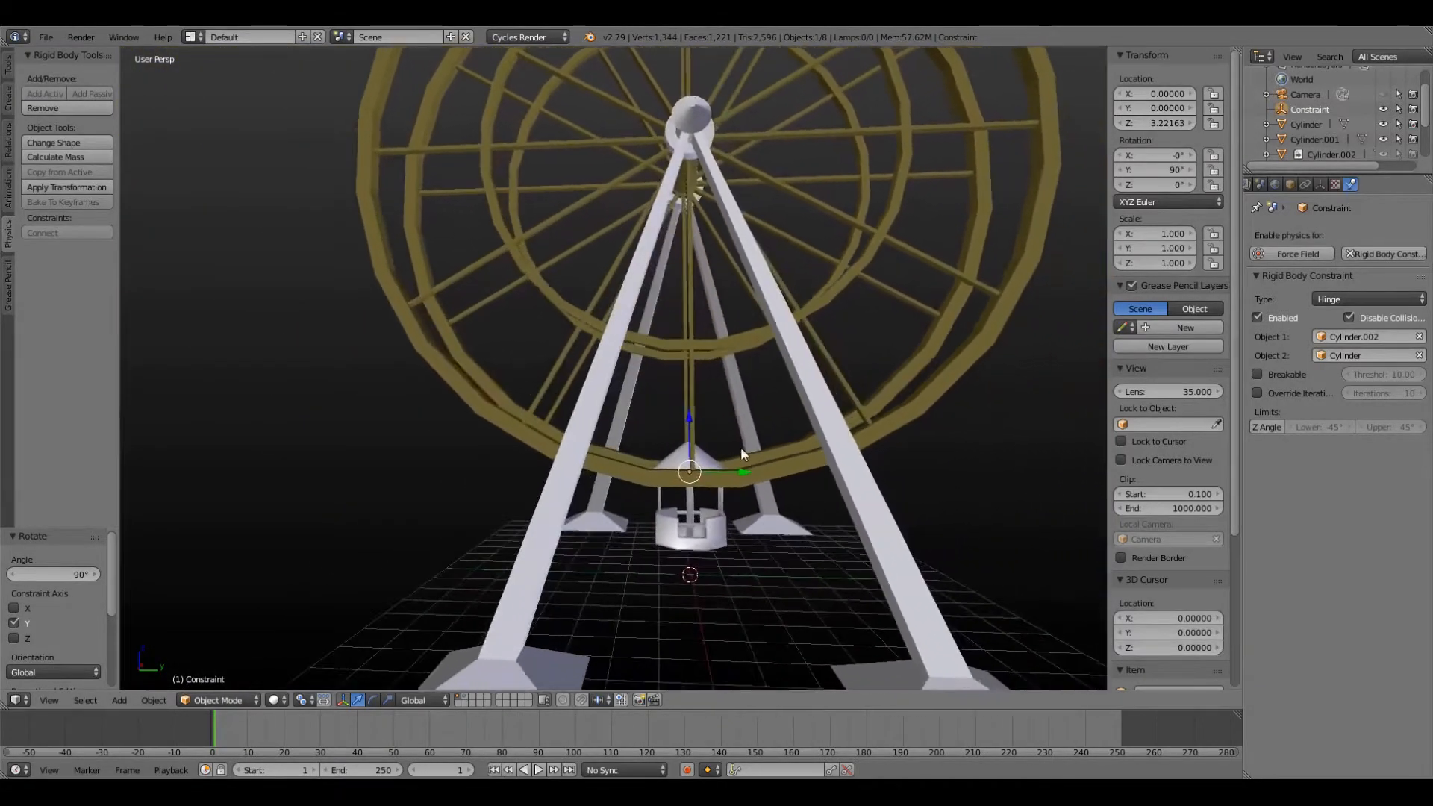
- Set the end frame of both the rigid body cache and the timeline to 3000
{"action": "left_click", "coordinate": [1261, 185]}
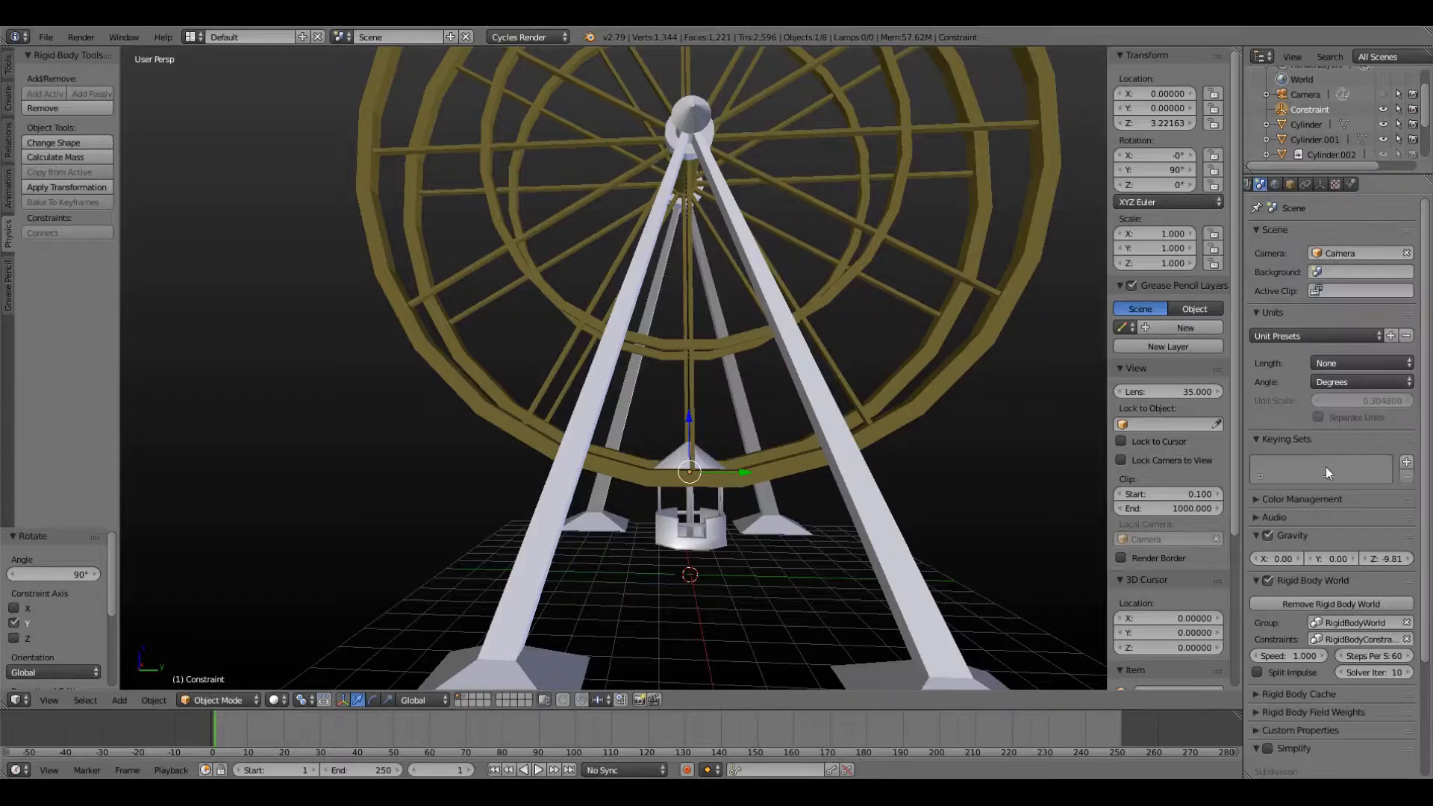
{"action": "left_click", "coordinate": [1313, 694]}
{"action": "scroll", "coordinate": [1335, 664], "scroll_direction": "down", "scroll_amount": 6}
{"action": "left_click", "coordinate": [1372, 510]}
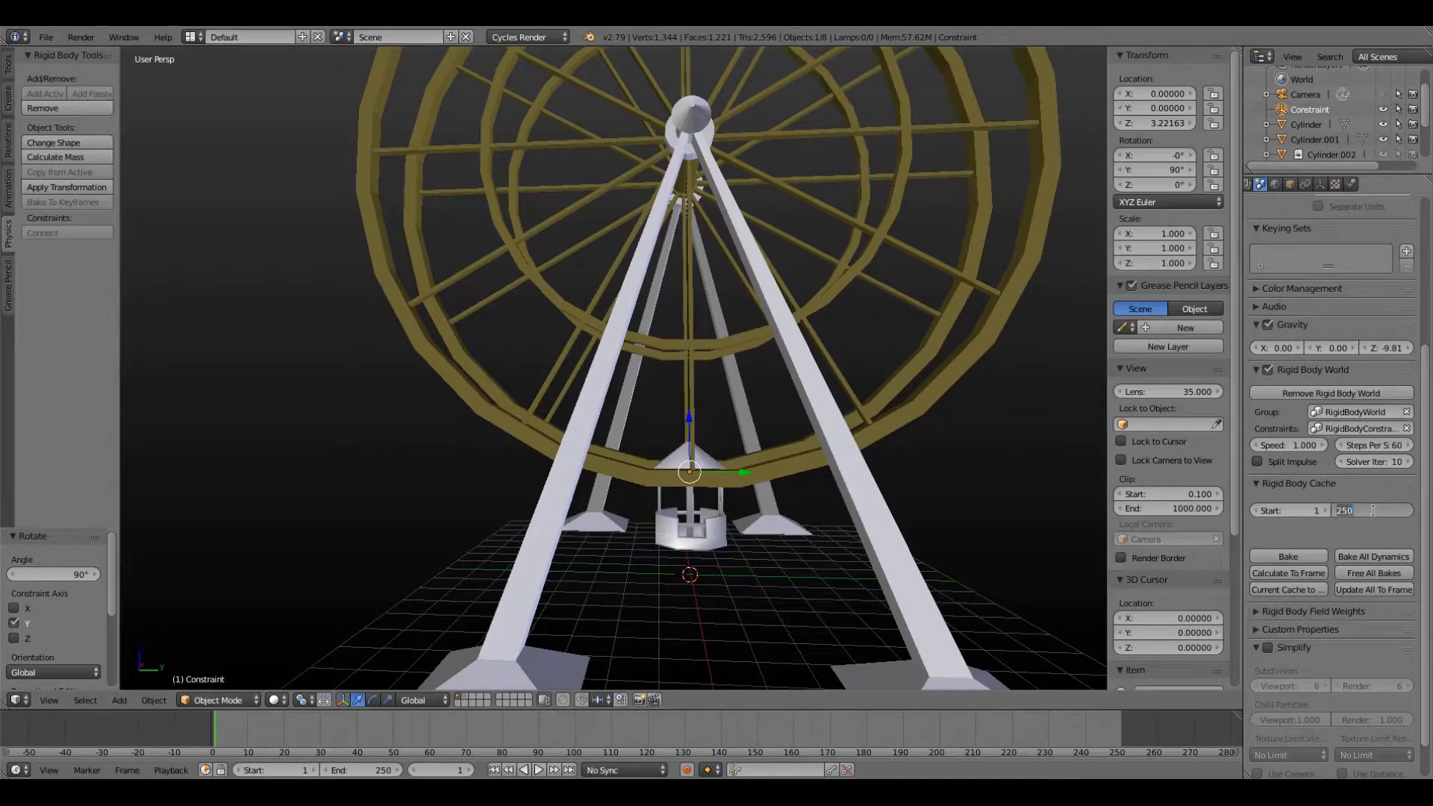
{"action": "type", "text": "3100"}
{"action": "key", "text": "Return"}
{"action": "left_click", "coordinate": [1376, 510]}
{"action": "type", "text": "3000"}
{"action": "key", "text": "Return"}
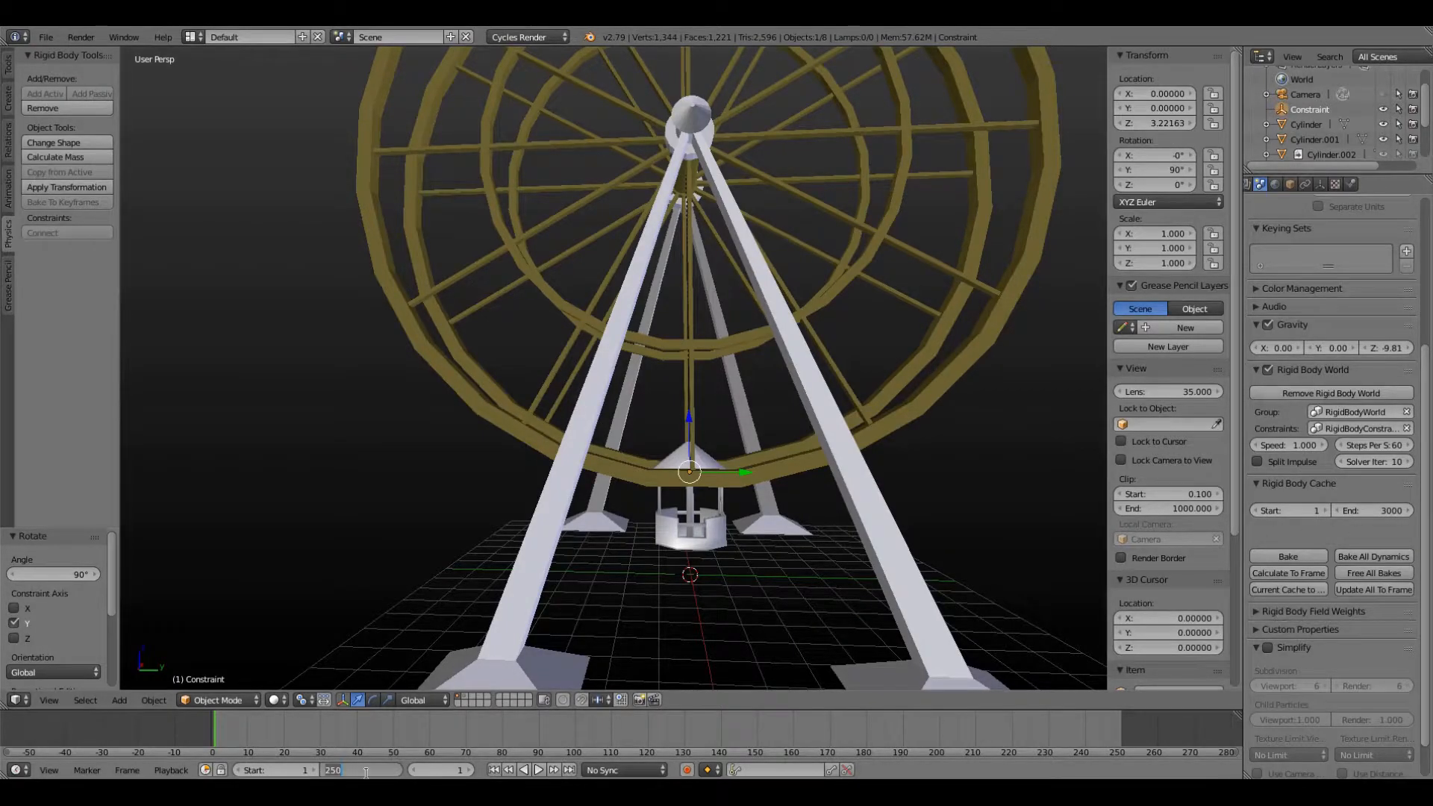
{"action": "type", "text": "3000"}
{"action": "key", "text": "Return"}
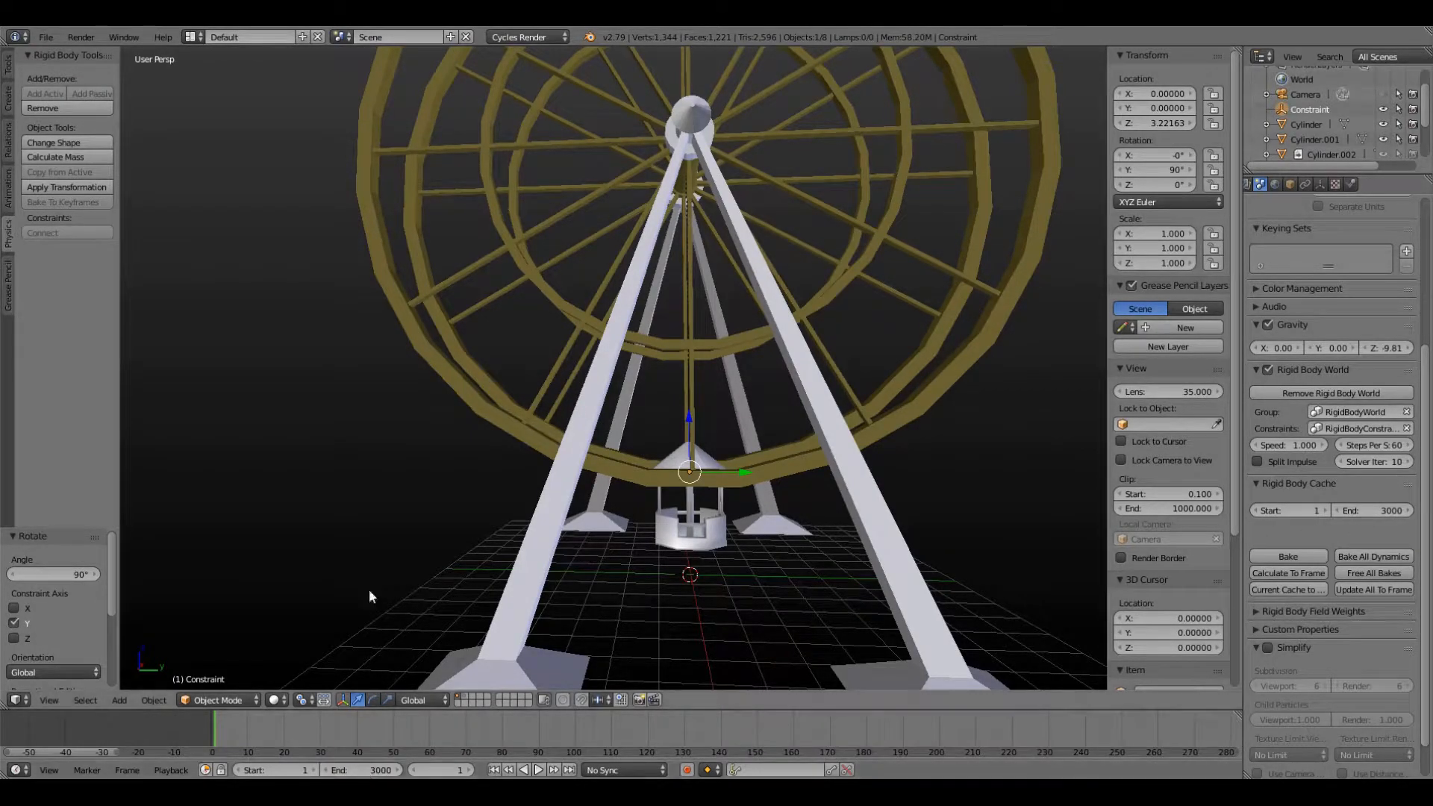
- Insert a Rotation keyframe for the wheel at frame 1
{"action": "right_click", "coordinate": [753, 483]}
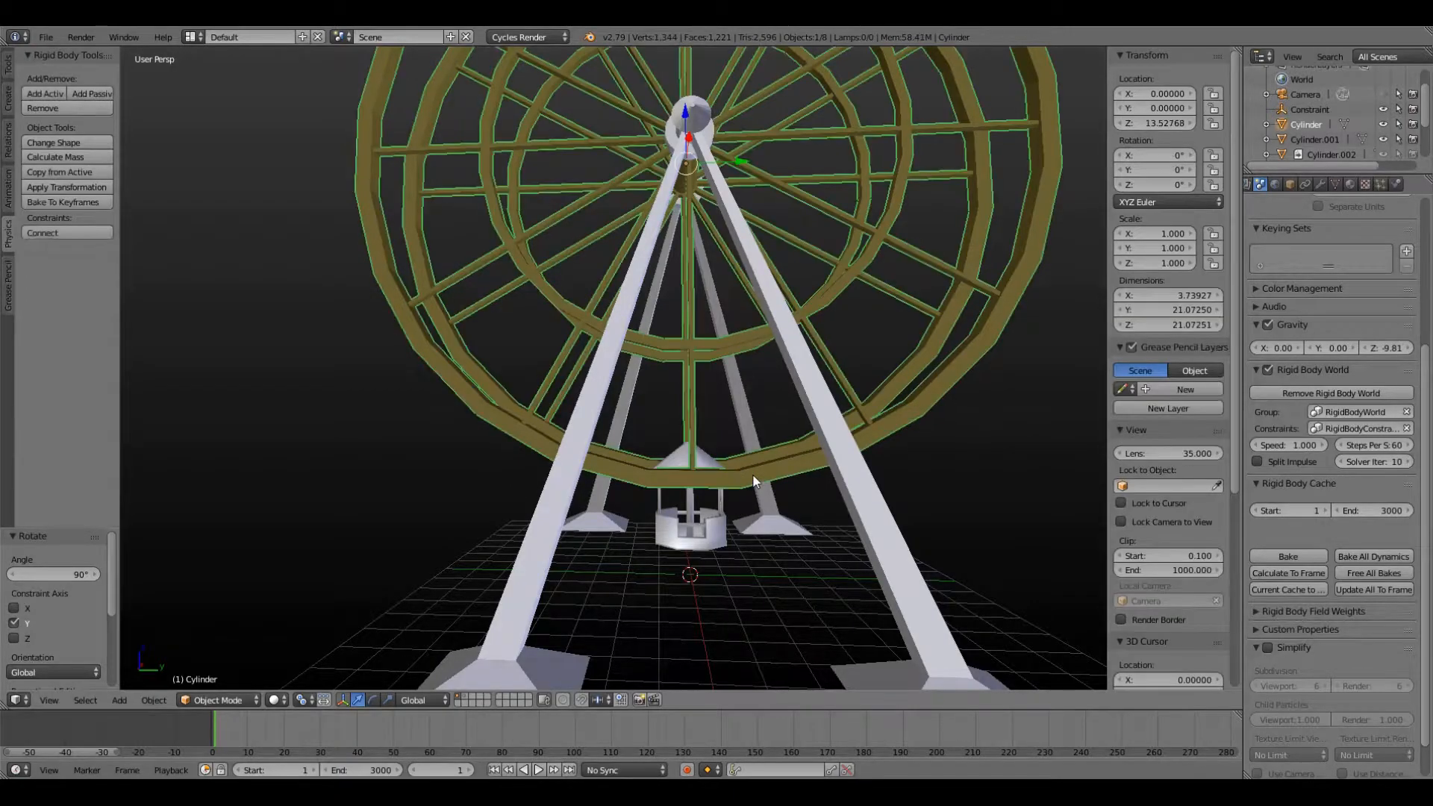
{"action": "key", "text": "i"}
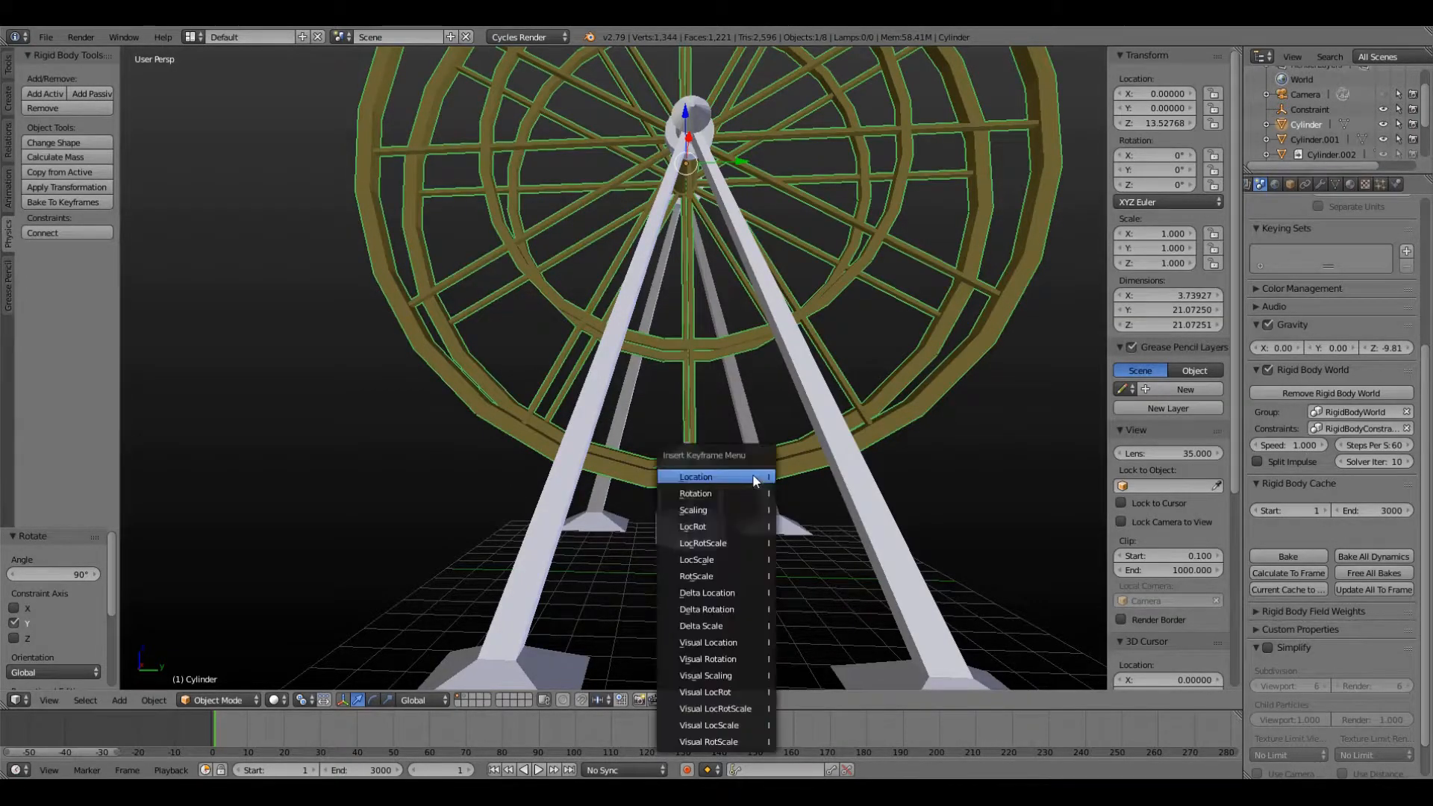
{"action": "left_click", "coordinate": [744, 492]}
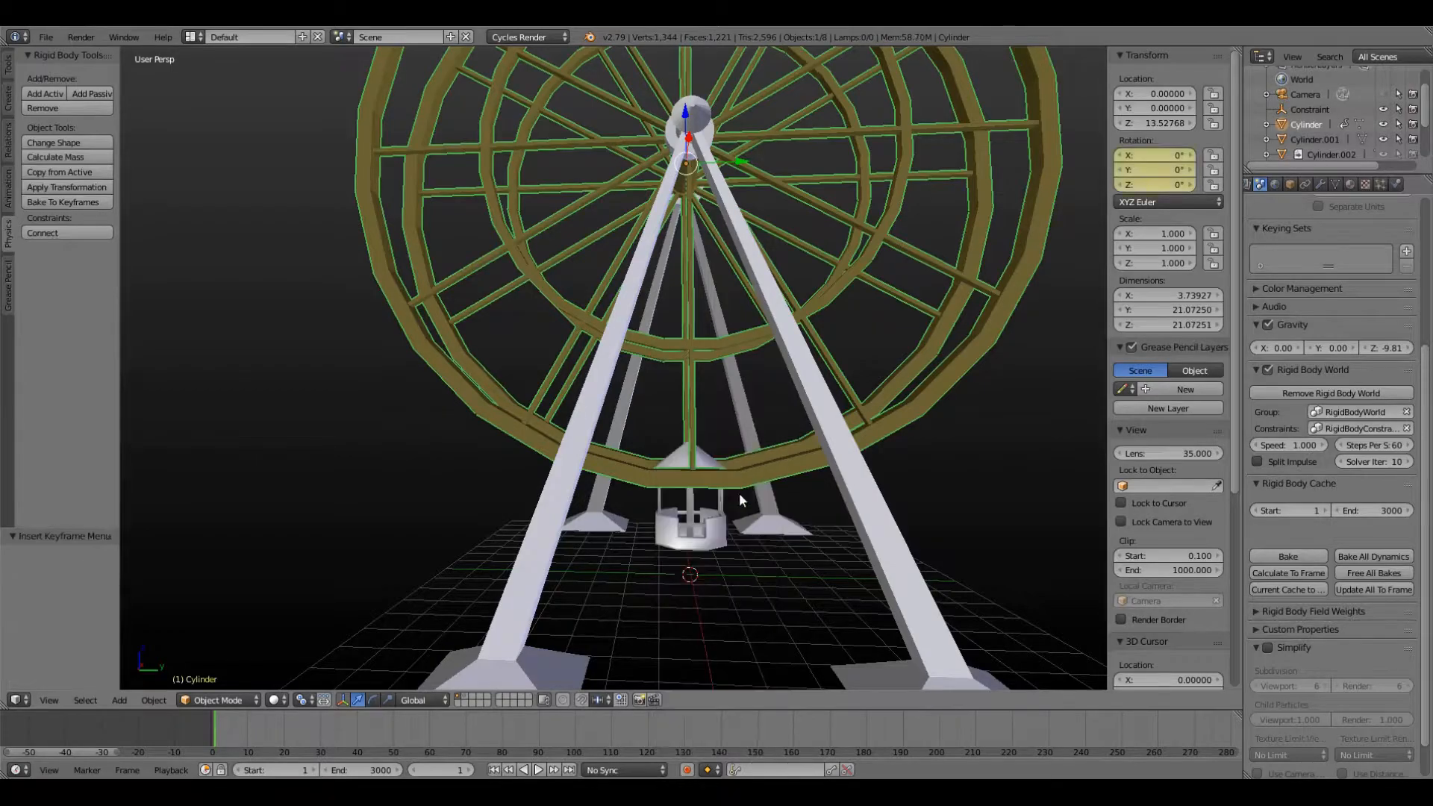
- At frame 60, rotate the wheel about 8.4° around the X axis and insert a Rotation keyframe
{"action": "left_click", "coordinate": [429, 730]}
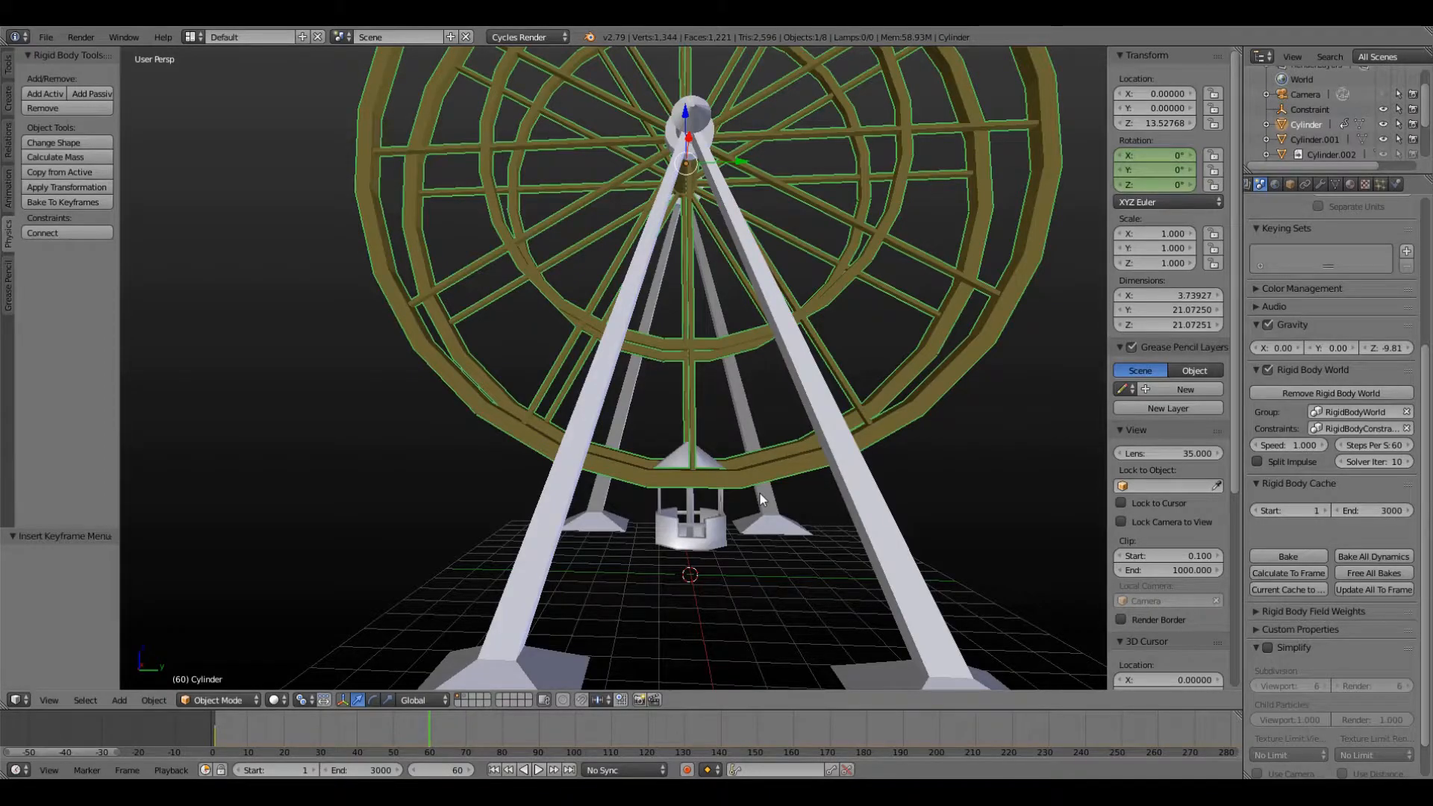
{"action": "key", "text": "r"}
{"action": "key", "text": "x"}
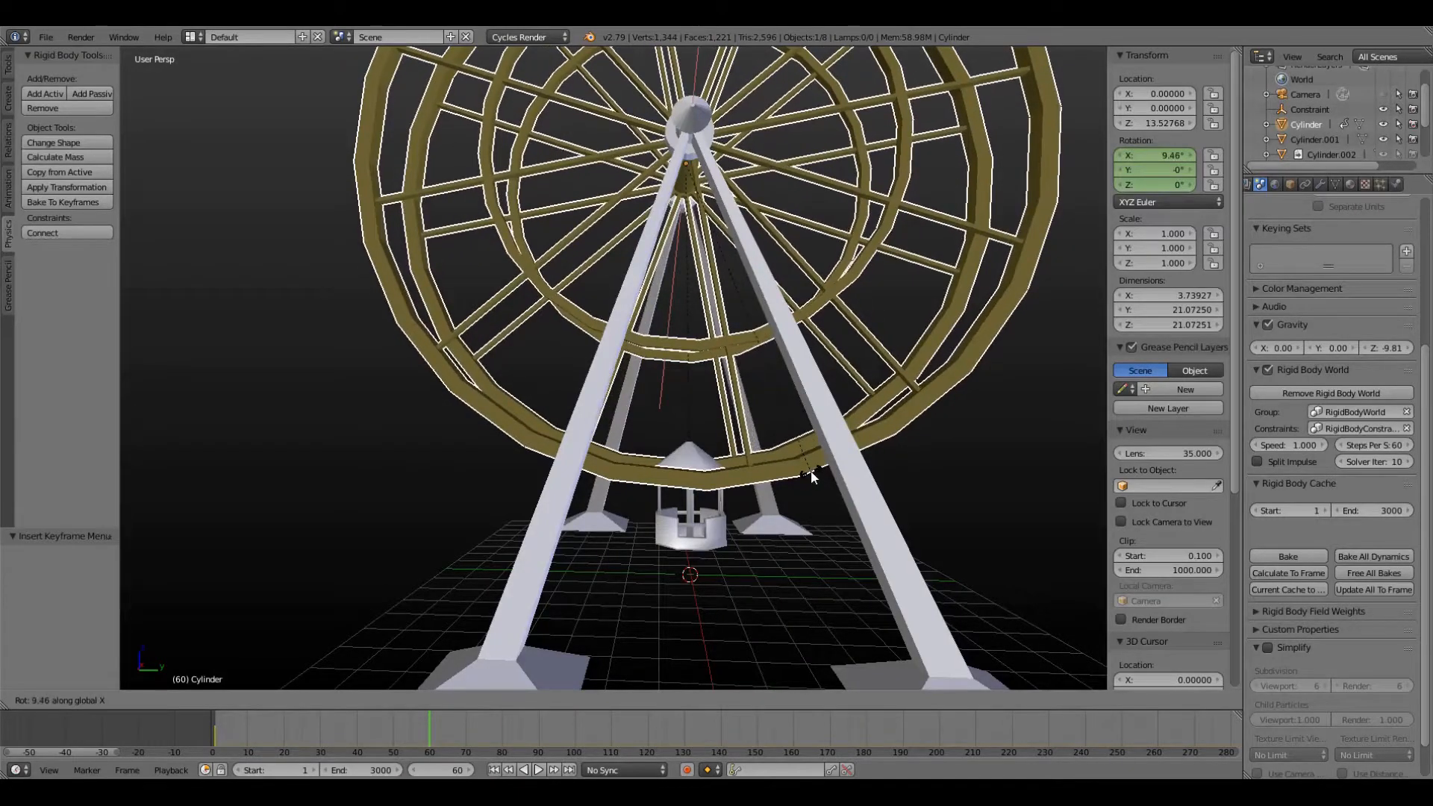
{"action": "left_click", "coordinate": [804, 473]}
{"action": "key", "text": "i"}
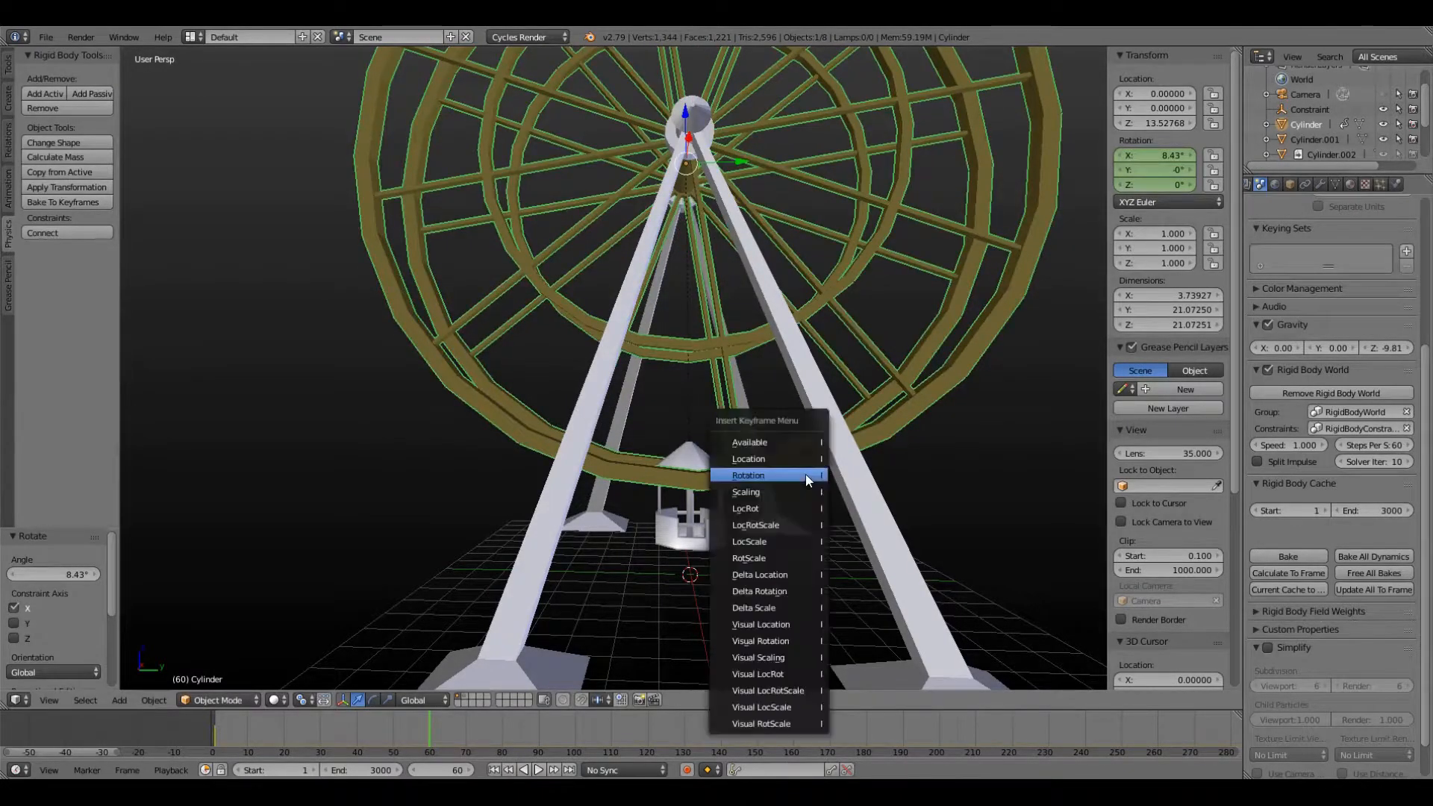
{"action": "left_click", "coordinate": [804, 473]}
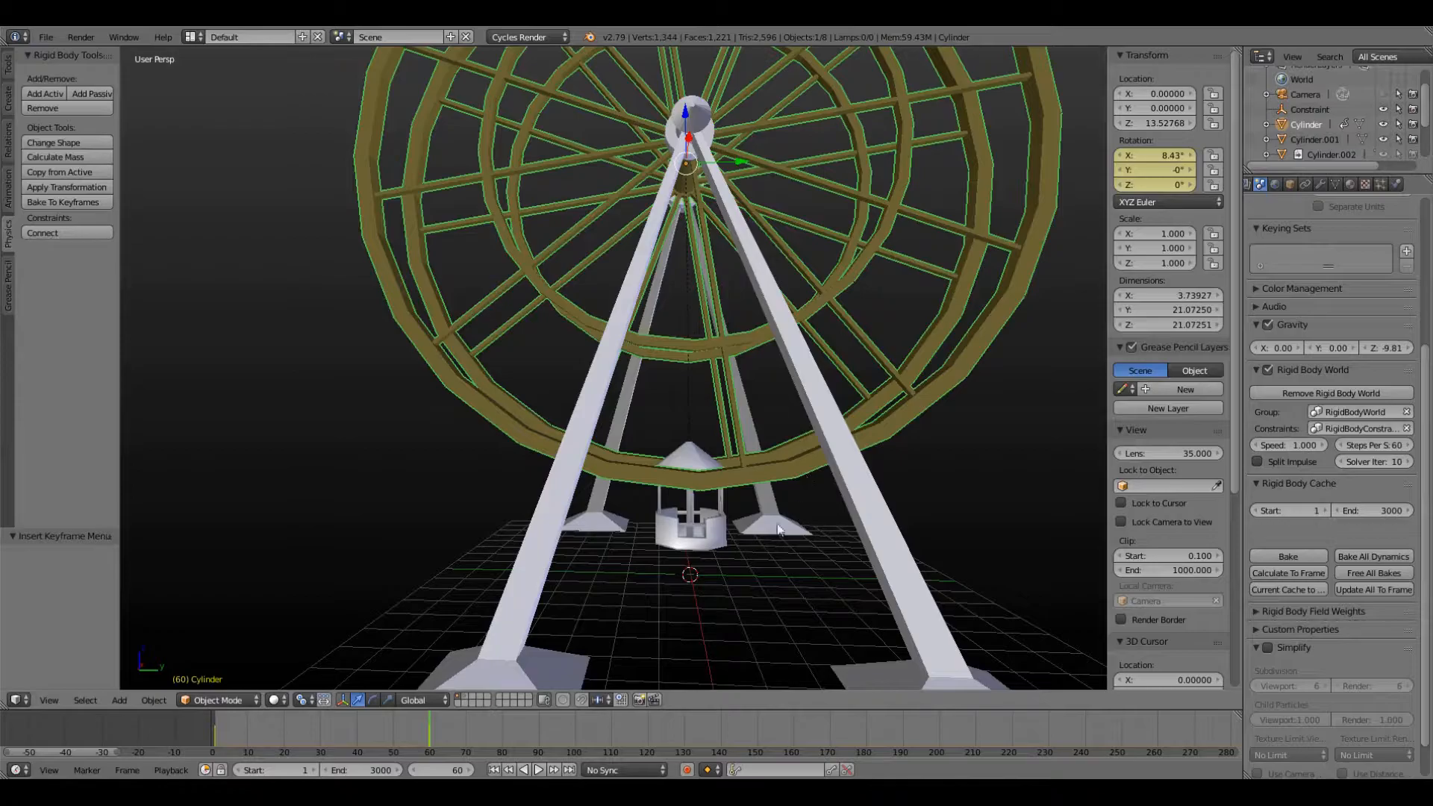
- Play the wheel animation from the first frame to check the cabin's motion, and return to frame 1
{"action": "left_click", "coordinate": [494, 769]}
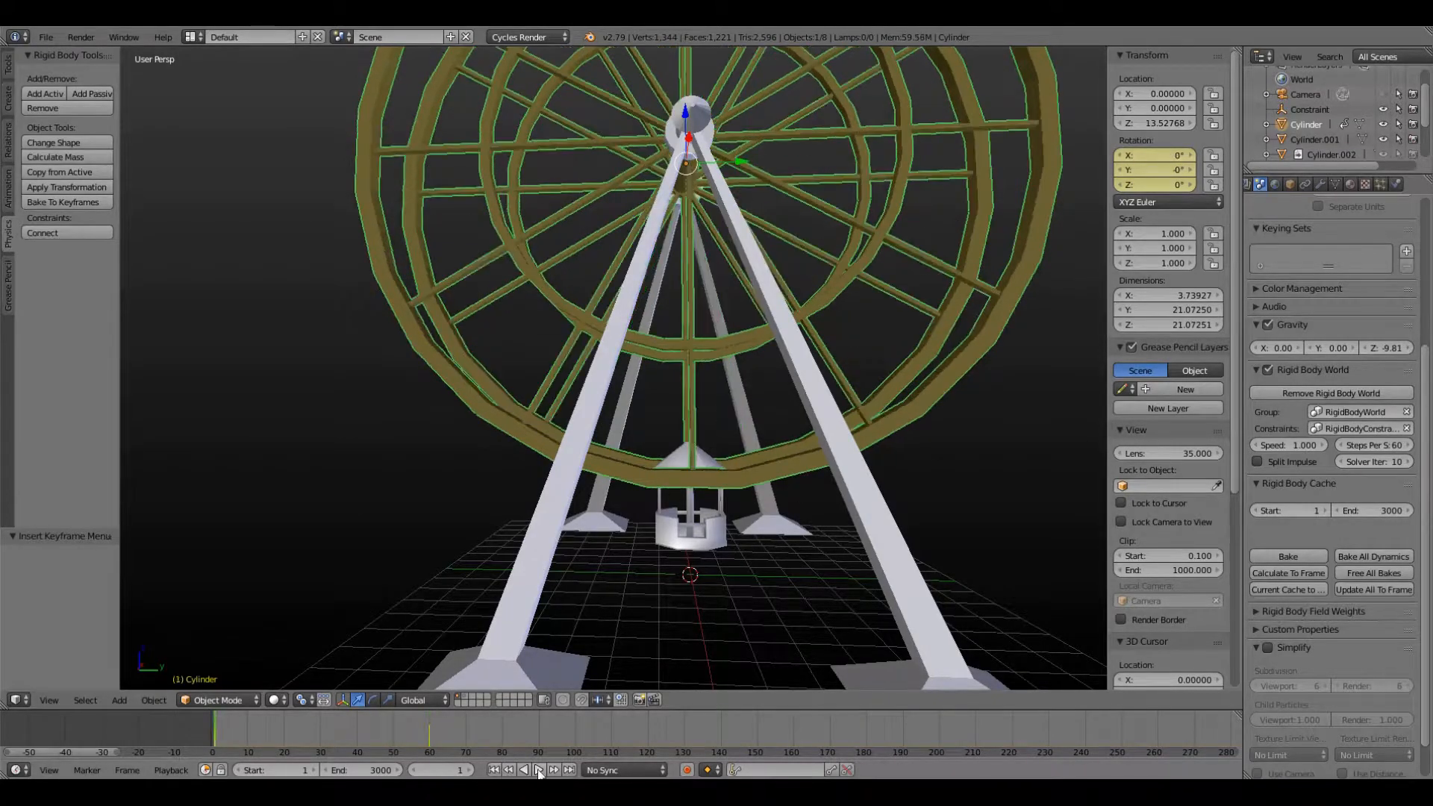
{"action": "left_click", "coordinate": [538, 769]}
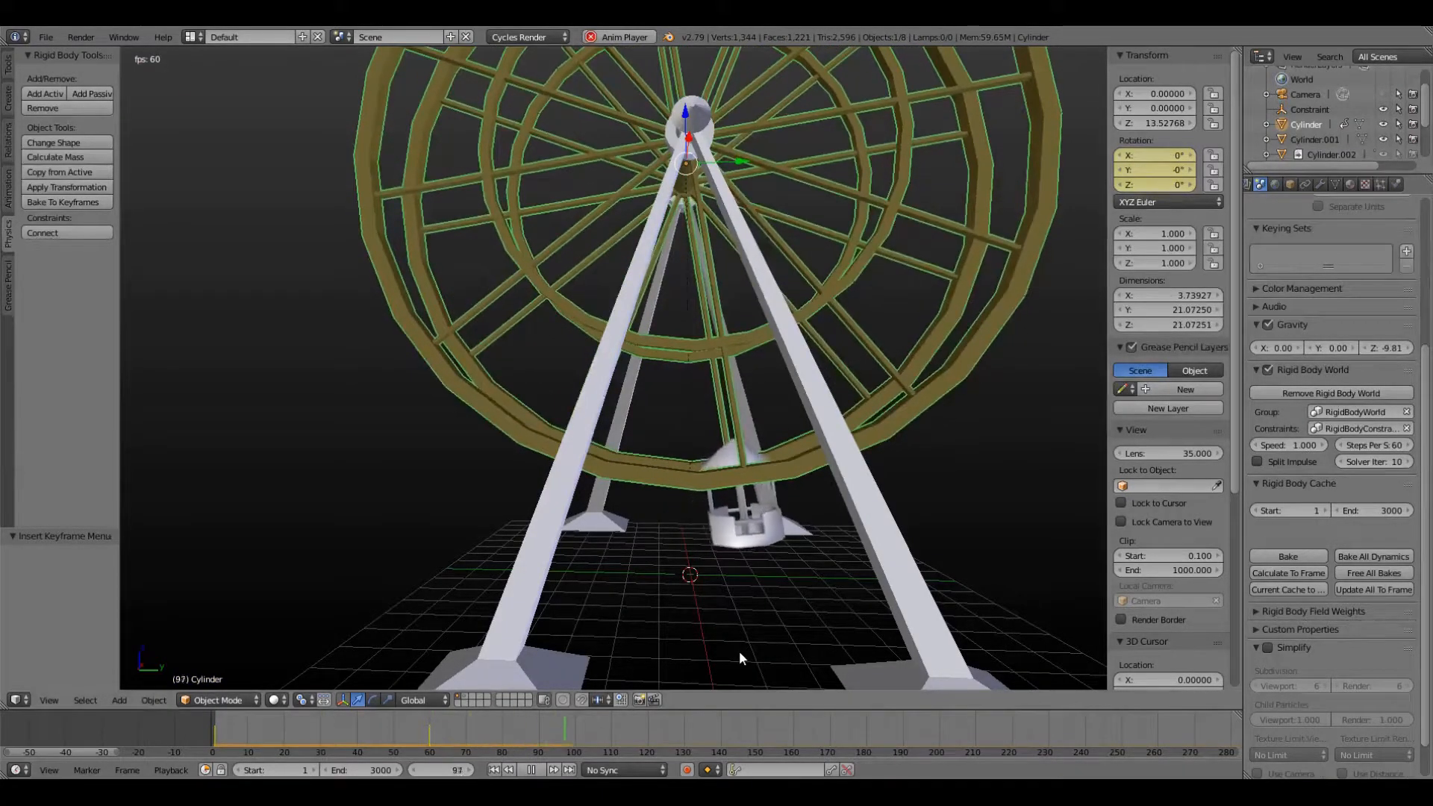
{"action": "left_click", "coordinate": [494, 769]}
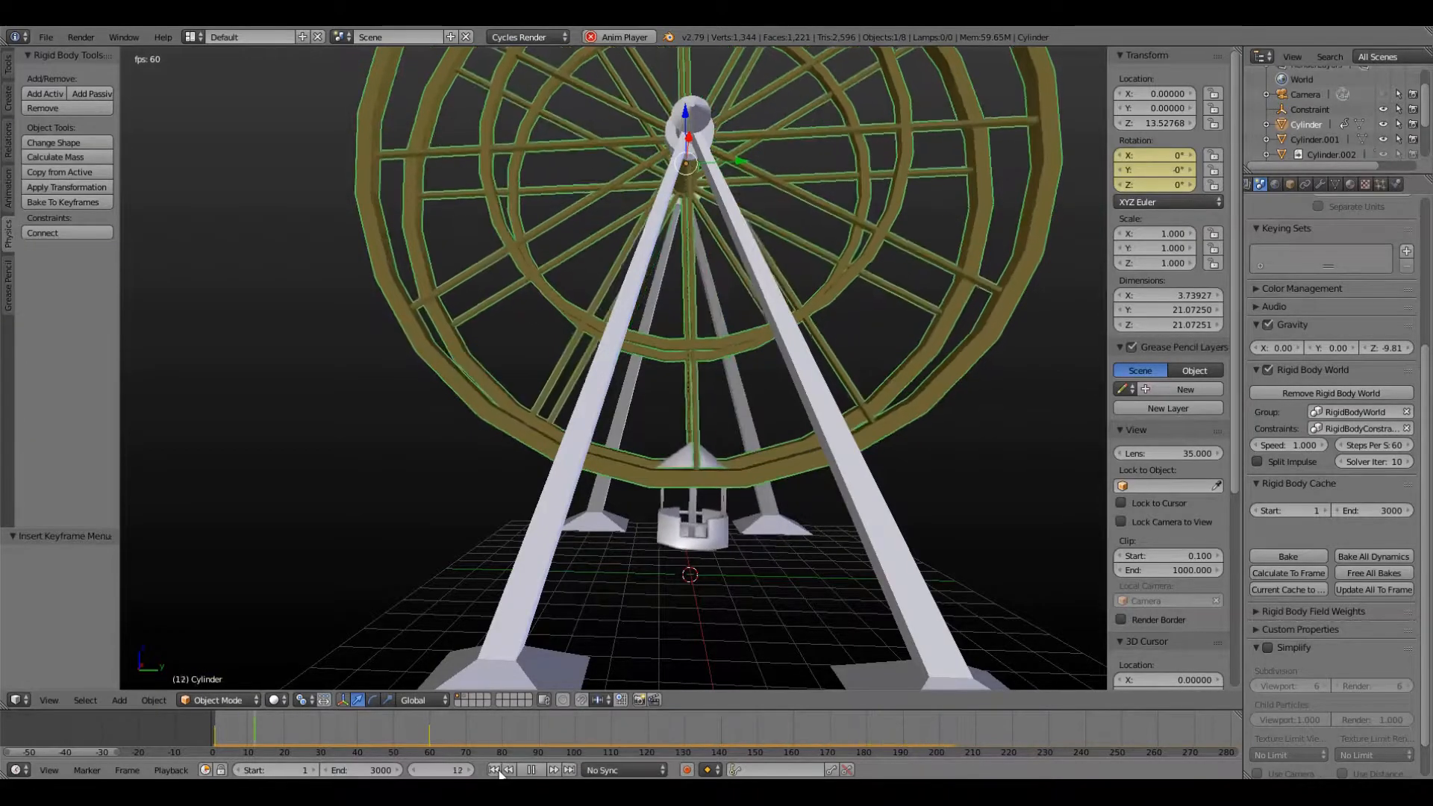
{"action": "left_click", "coordinate": [530, 769]}
{"action": "left_click", "coordinate": [494, 769]}
- Split off a Graph Editor above the timeline and set the wheel's rotation curves to Linear Extrapolation
{"action": "left_click_drag", "start_coordinate": [15, 710], "coordinate": [10, 520]}
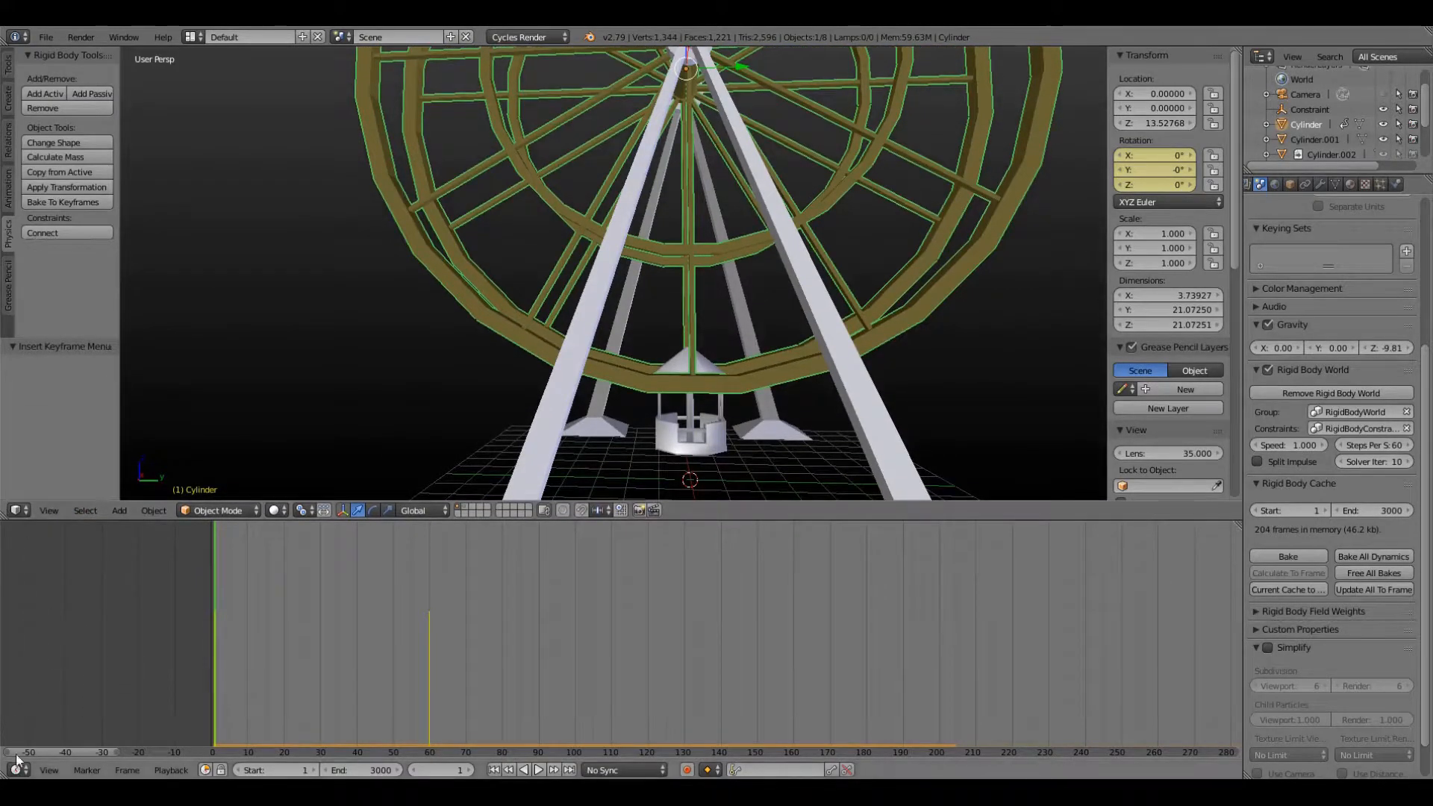
{"action": "left_click_drag", "start_coordinate": [4, 774], "coordinate": [33, 701]}
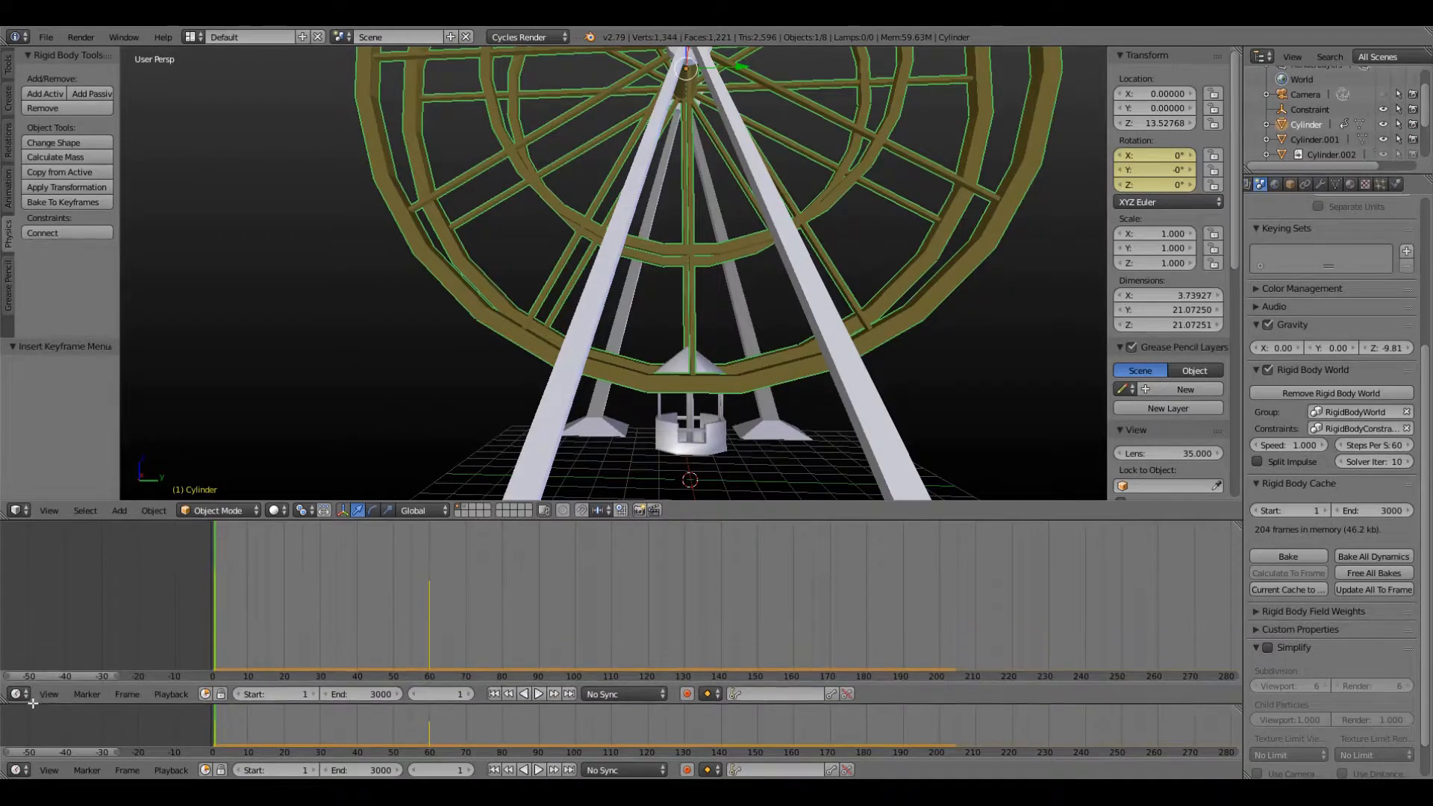
{"action": "left_click", "coordinate": [20, 695]}
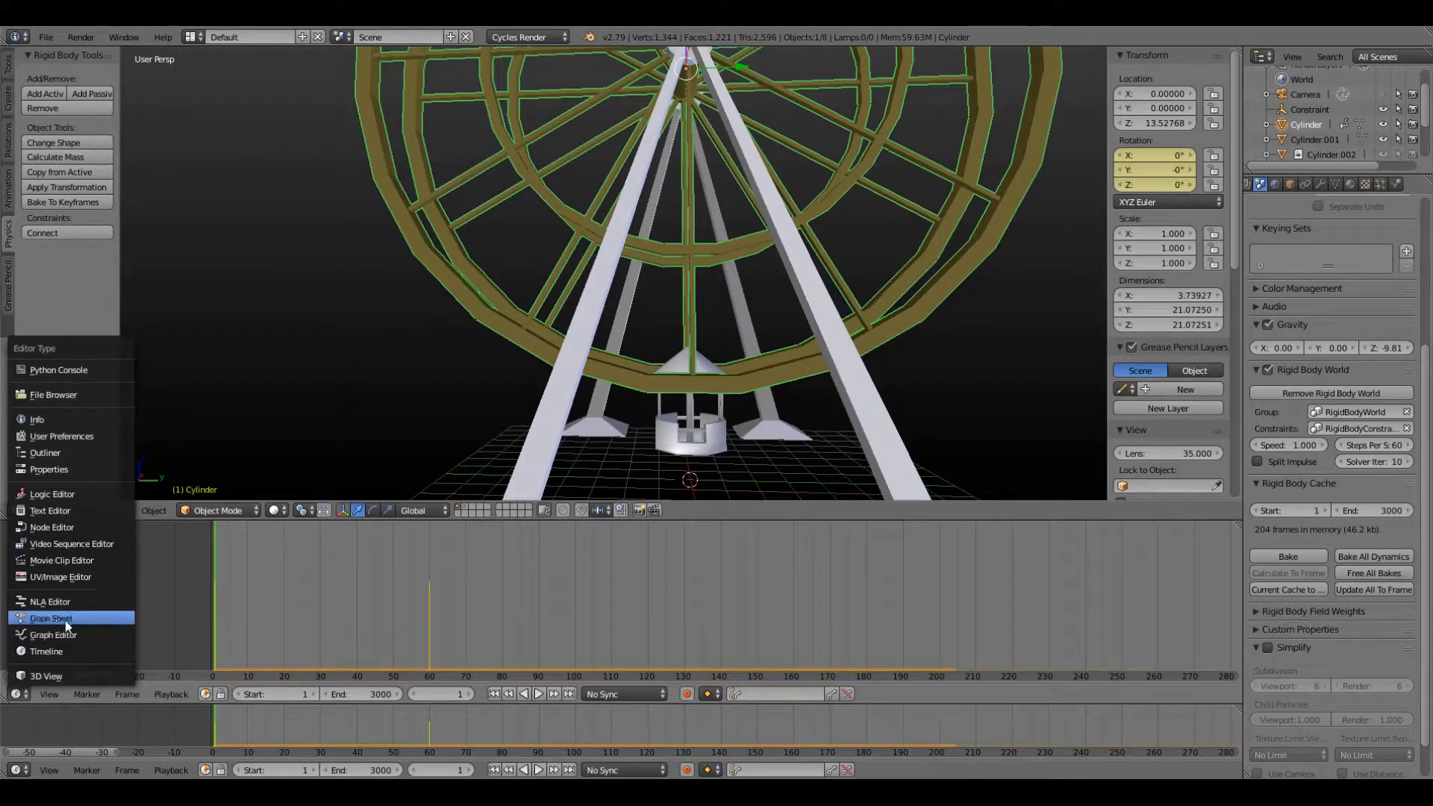
{"action": "left_click", "coordinate": [45, 634]}
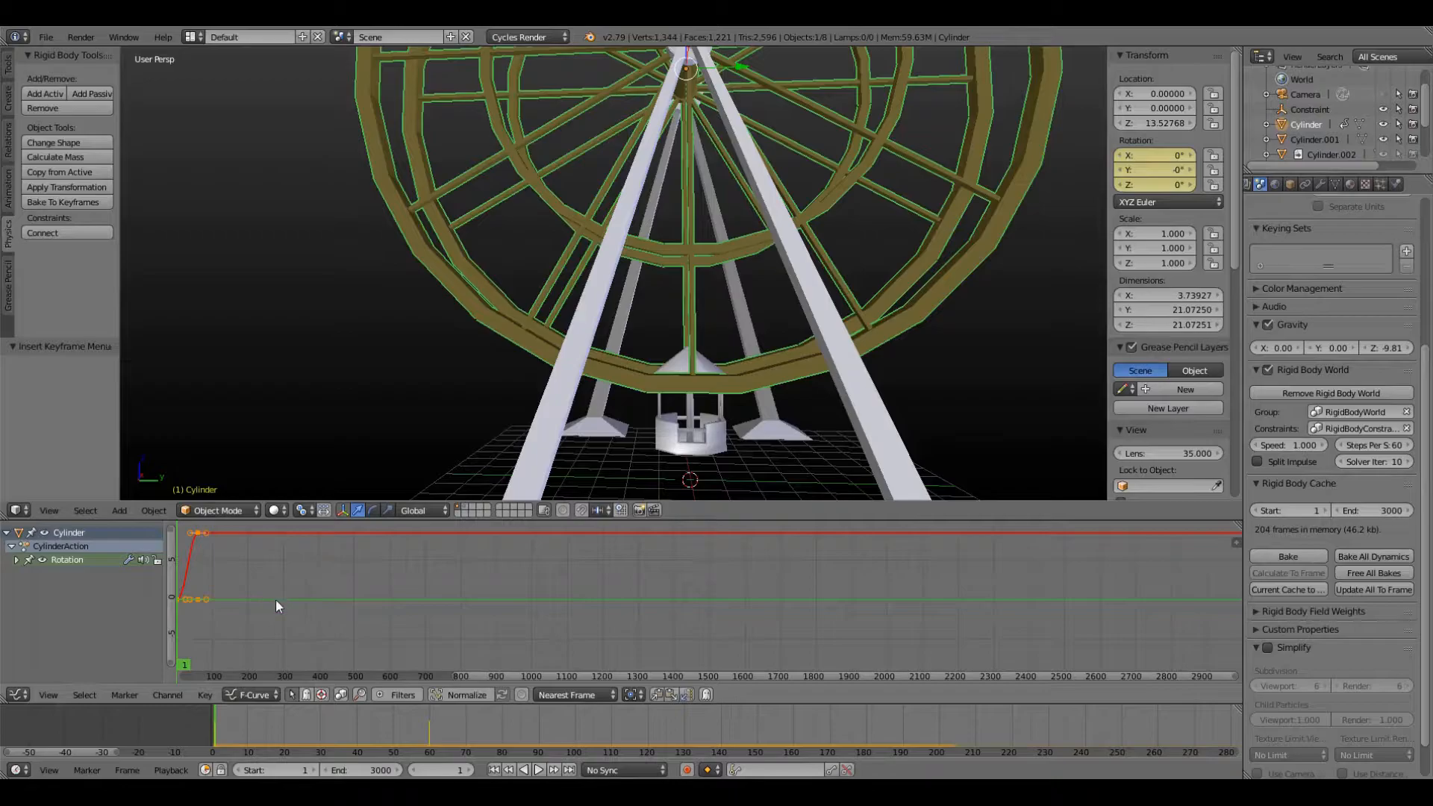
{"action": "key", "text": "shift+e"}
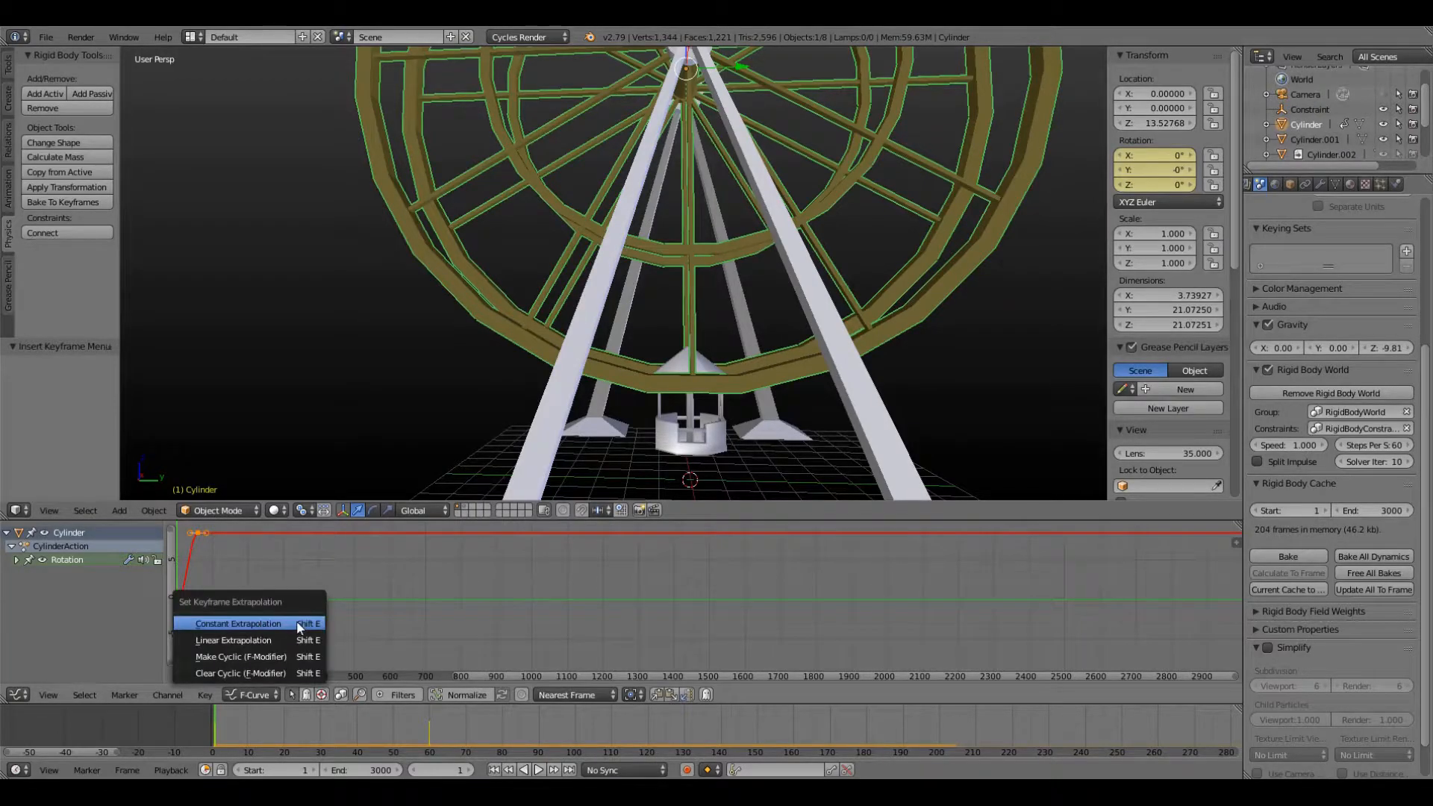
{"action": "left_click", "coordinate": [233, 644]}
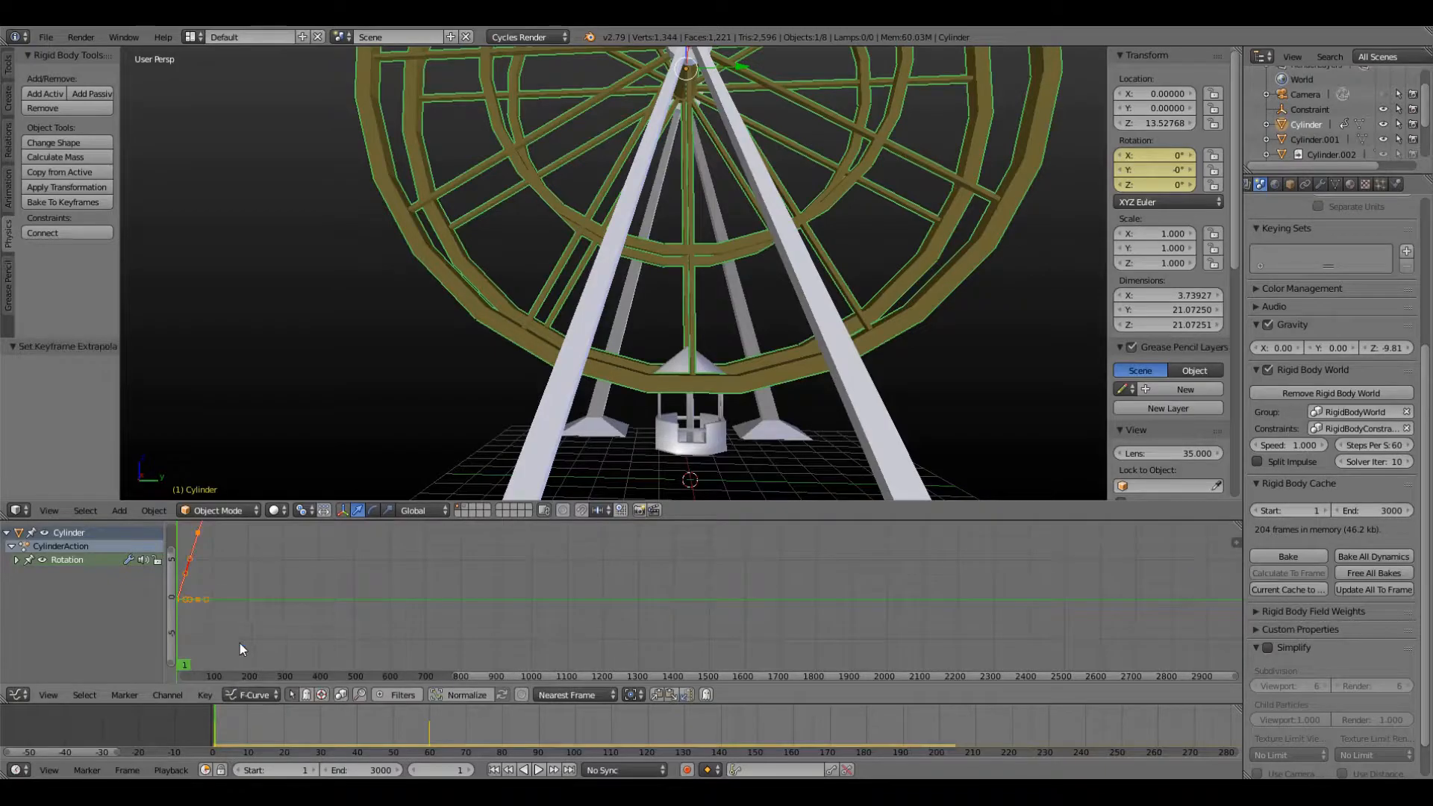
- Play the animation from frame 1, merge the Graph Editor area into the 3D view and watch the whole wheel turn
{"action": "left_click", "coordinate": [493, 770]}
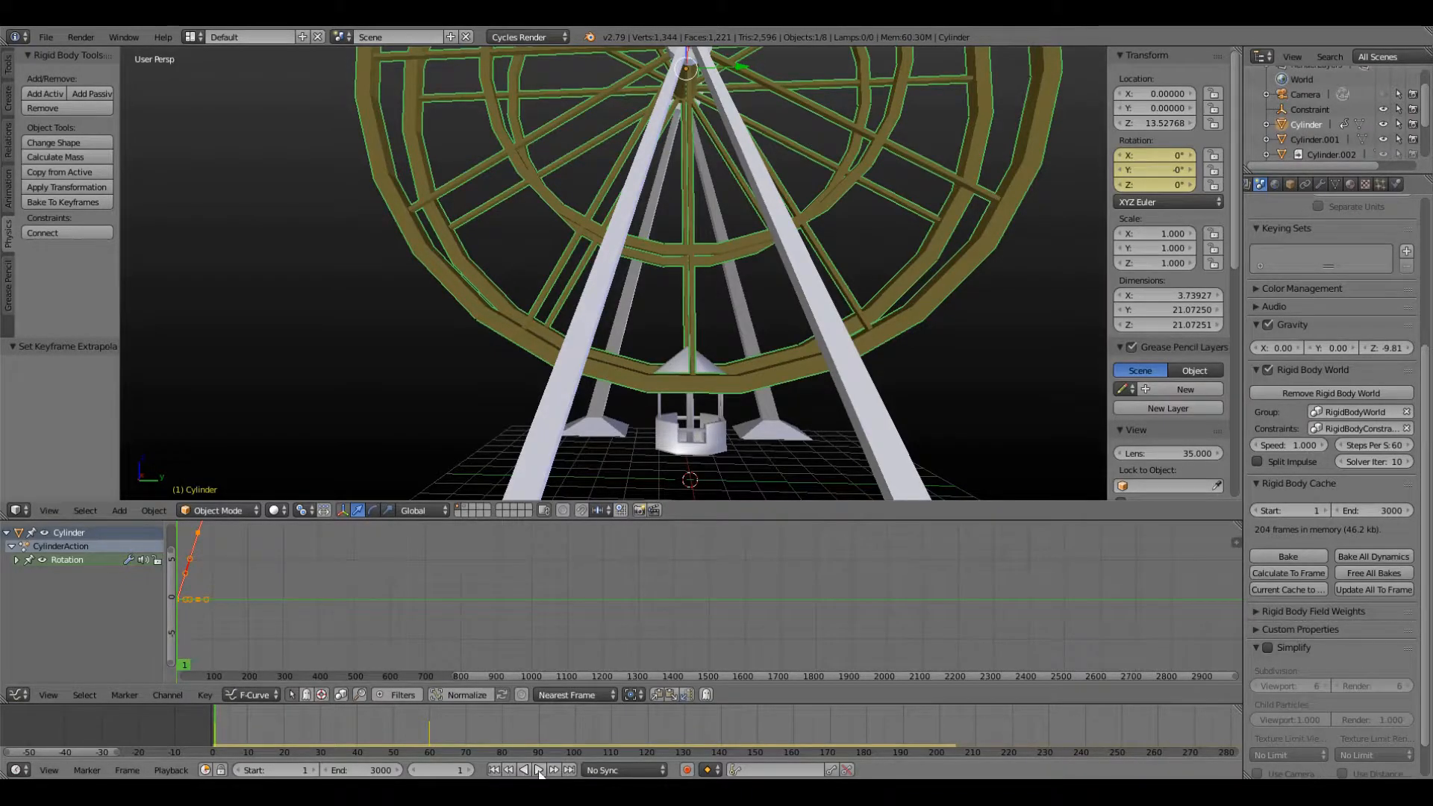
{"action": "left_click", "coordinate": [538, 769]}
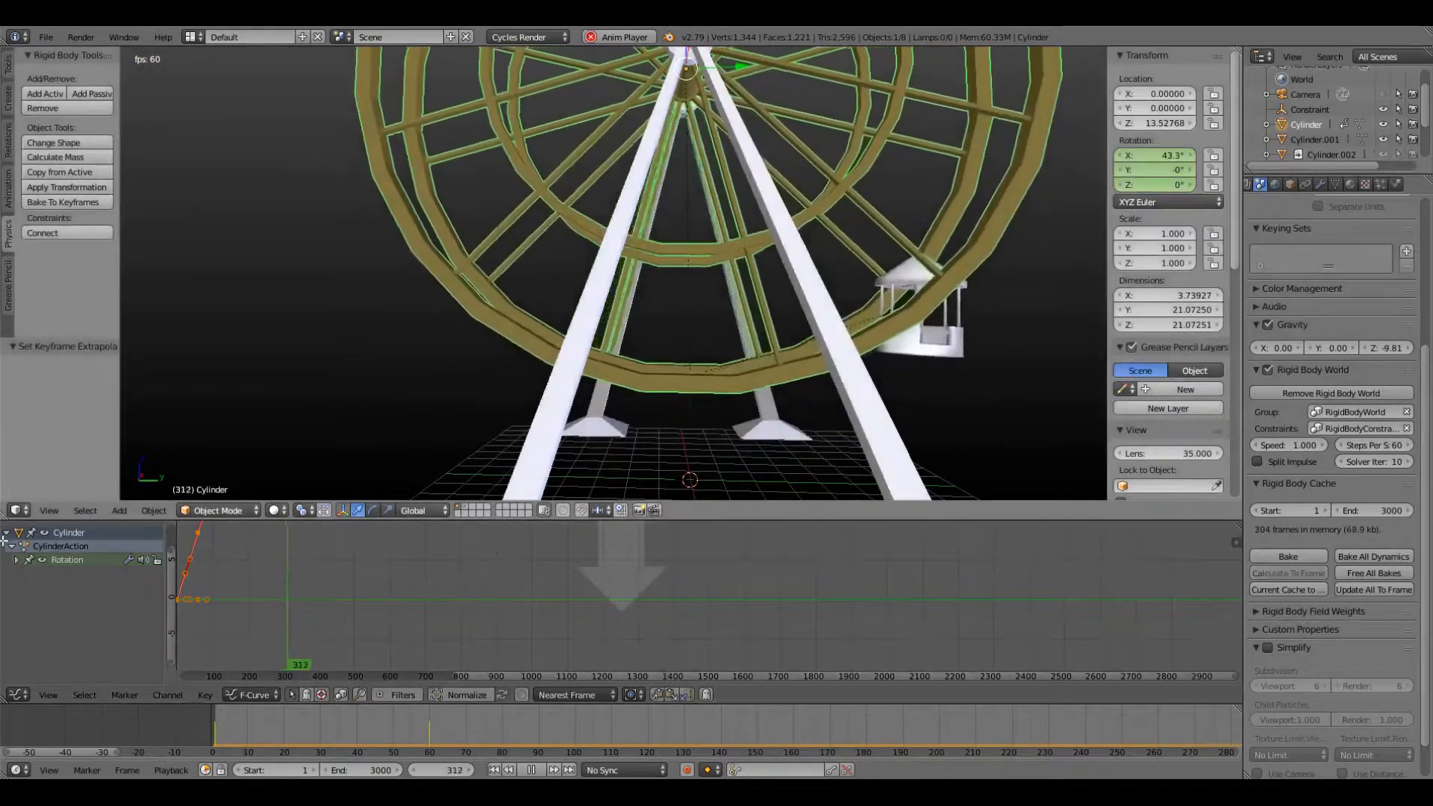
{"action": "left_click_drag", "start_coordinate": [4, 540], "coordinate": [26, 582]}
{"action": "scroll", "coordinate": [835, 389], "scroll_direction": "down", "scroll_amount": 5}
{"action": "middle_click_drag", "start_coordinate": [836, 390], "coordinate": [872, 413]}
{"action": "middle_click_drag", "start_coordinate": [892, 365], "coordinate": [724, 397], "text": "shift"}
{"action": "scroll", "coordinate": [724, 398], "scroll_direction": "up", "scroll_amount": 3}
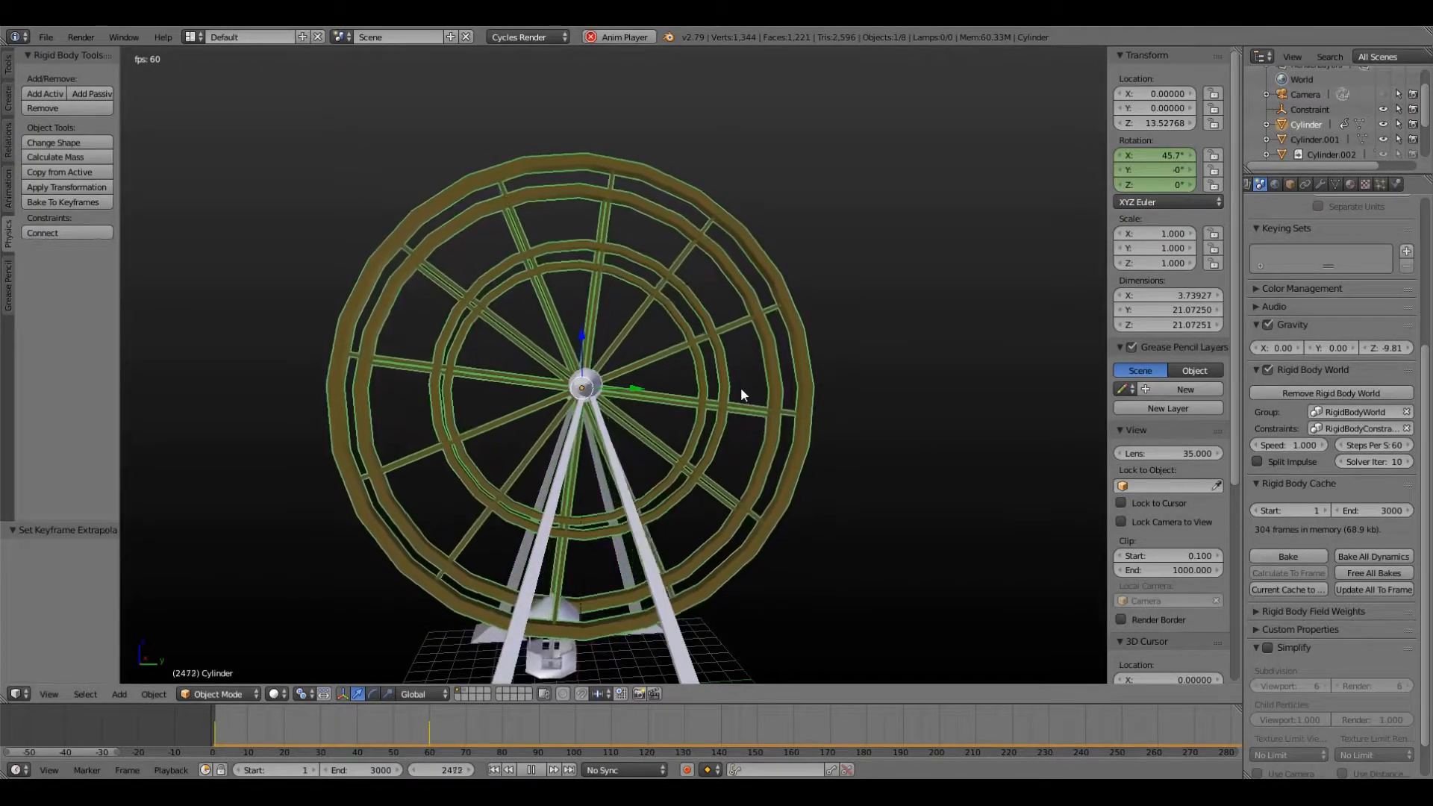
- Stop the playback, step back to frame 2529 where the wheel nearly completes a full turn, and set it as the end frame
{"action": "left_click", "coordinate": [531, 769]}
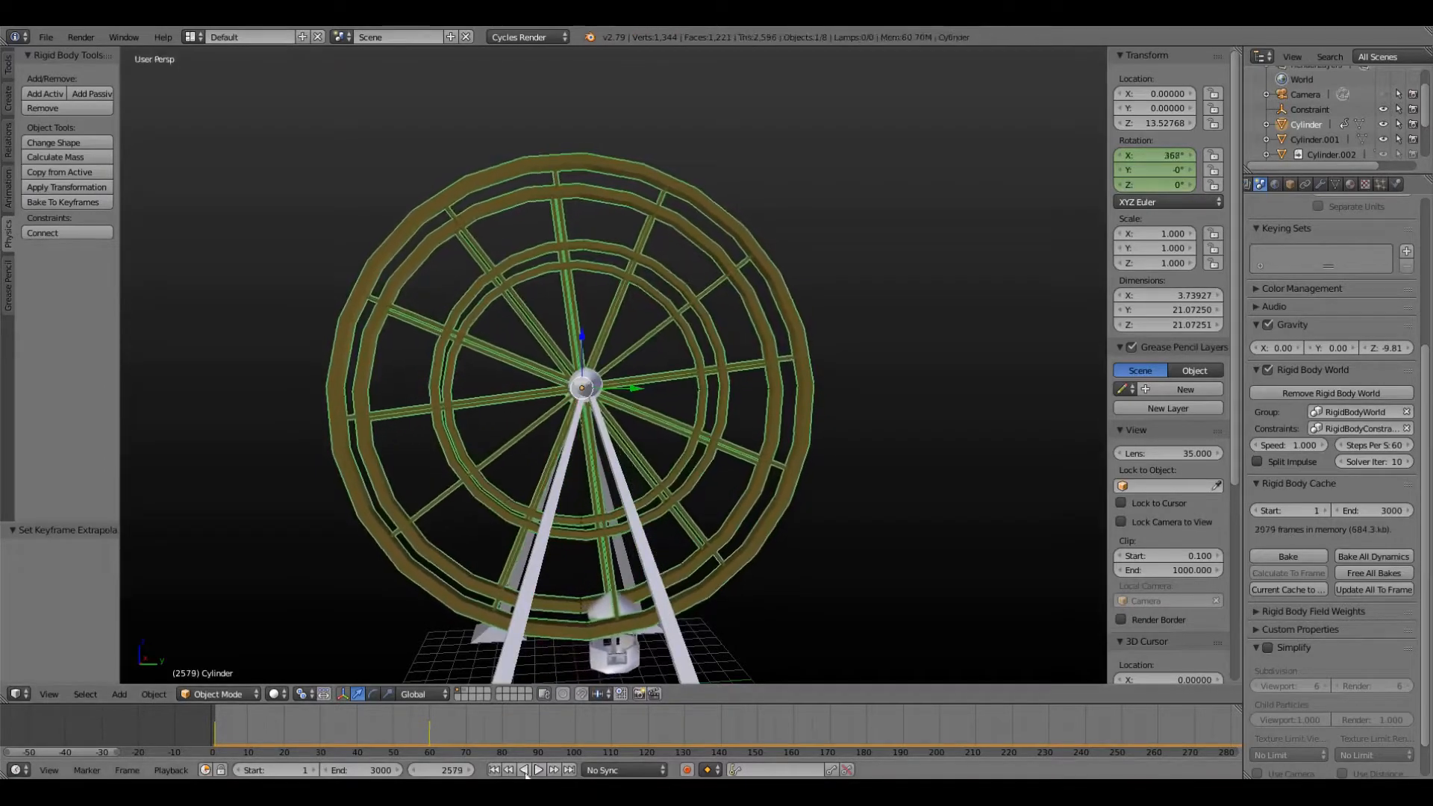
{"action": "key", "text": "Left"}
{"action": "key", "text": "Left"}
{"action": "key", "text": "Left"}
{"action": "key", "text": "Left"}
{"action": "key", "text": "Left"}
{"action": "key", "text": "Left"}
{"action": "key", "text": "Left"}
{"action": "key", "text": "Left"}
{"action": "key", "text": "Left"}
{"action": "key", "text": "Left"}
{"action": "key", "text": "Left"}
{"action": "key", "text": "Left"}
{"action": "key", "text": "Left"}
{"action": "key", "text": "Left"}
{"action": "key", "text": "Left"}
{"action": "key", "text": "Left"}
{"action": "key", "text": "Left"}
{"action": "key", "text": "Left"}
{"action": "key", "text": "Left"}
{"action": "key", "text": "Left"}
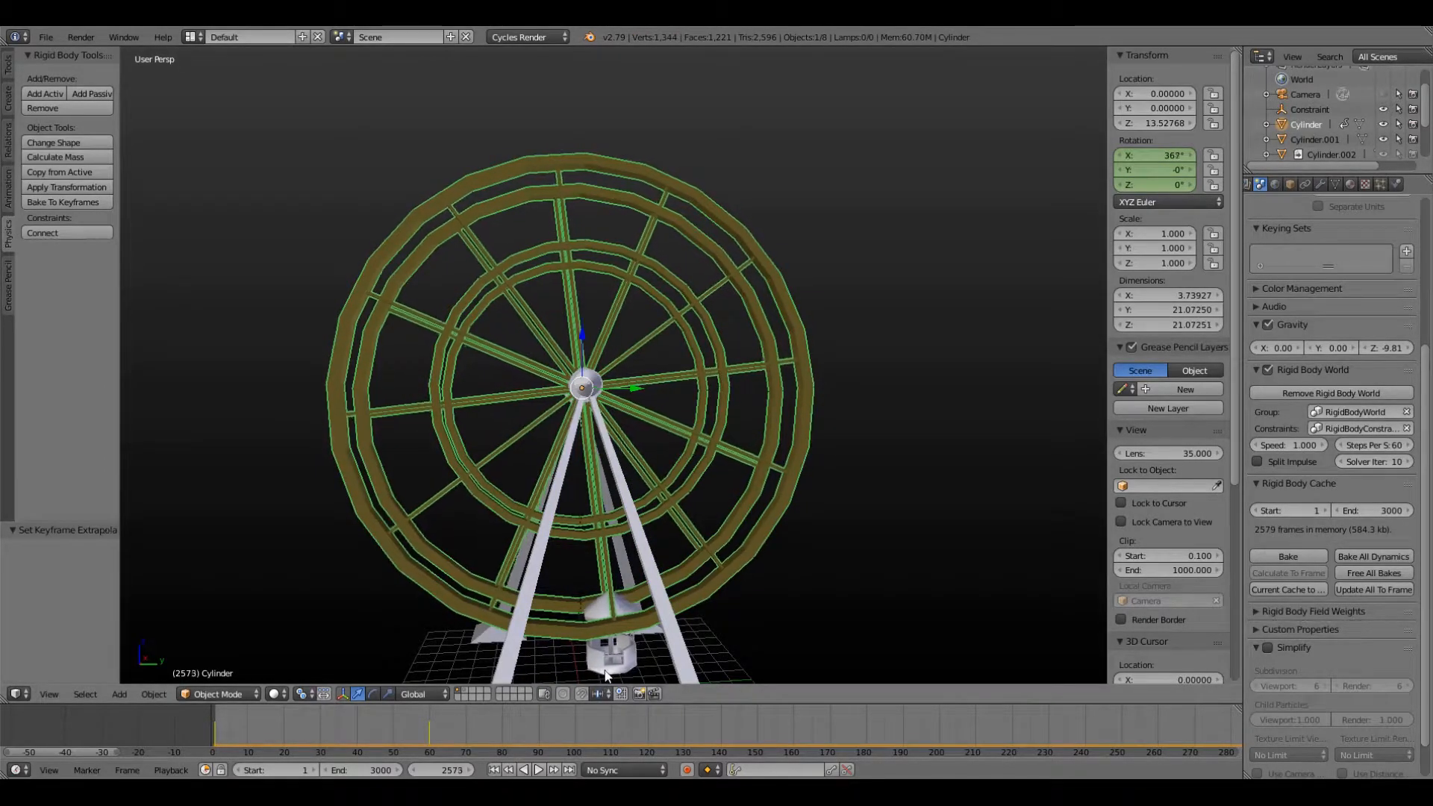
{"action": "key", "text": "Left"}
{"action": "key", "text": "Left"}
{"action": "key", "text": "Left"}
{"action": "key", "text": "Left"}
{"action": "key", "text": "Left"}
{"action": "key", "text": "Left"}
{"action": "key", "text": "Left"}
{"action": "key", "text": "Left"}
{"action": "key", "text": "Left"}
{"action": "key", "text": "Left"}
{"action": "key", "text": "Left"}
{"action": "key", "text": "Left"}
{"action": "key", "text": "Left"}
{"action": "key", "text": "Left"}
{"action": "key", "text": "Left"}
{"action": "key", "text": "Left"}
{"action": "key", "text": "Left"}
{"action": "key", "text": "Left"}
{"action": "key", "text": "Left"}
{"action": "key", "text": "Left"}
{"action": "key", "text": "Left"}
{"action": "key", "text": "Left"}
{"action": "key", "text": "Left"}
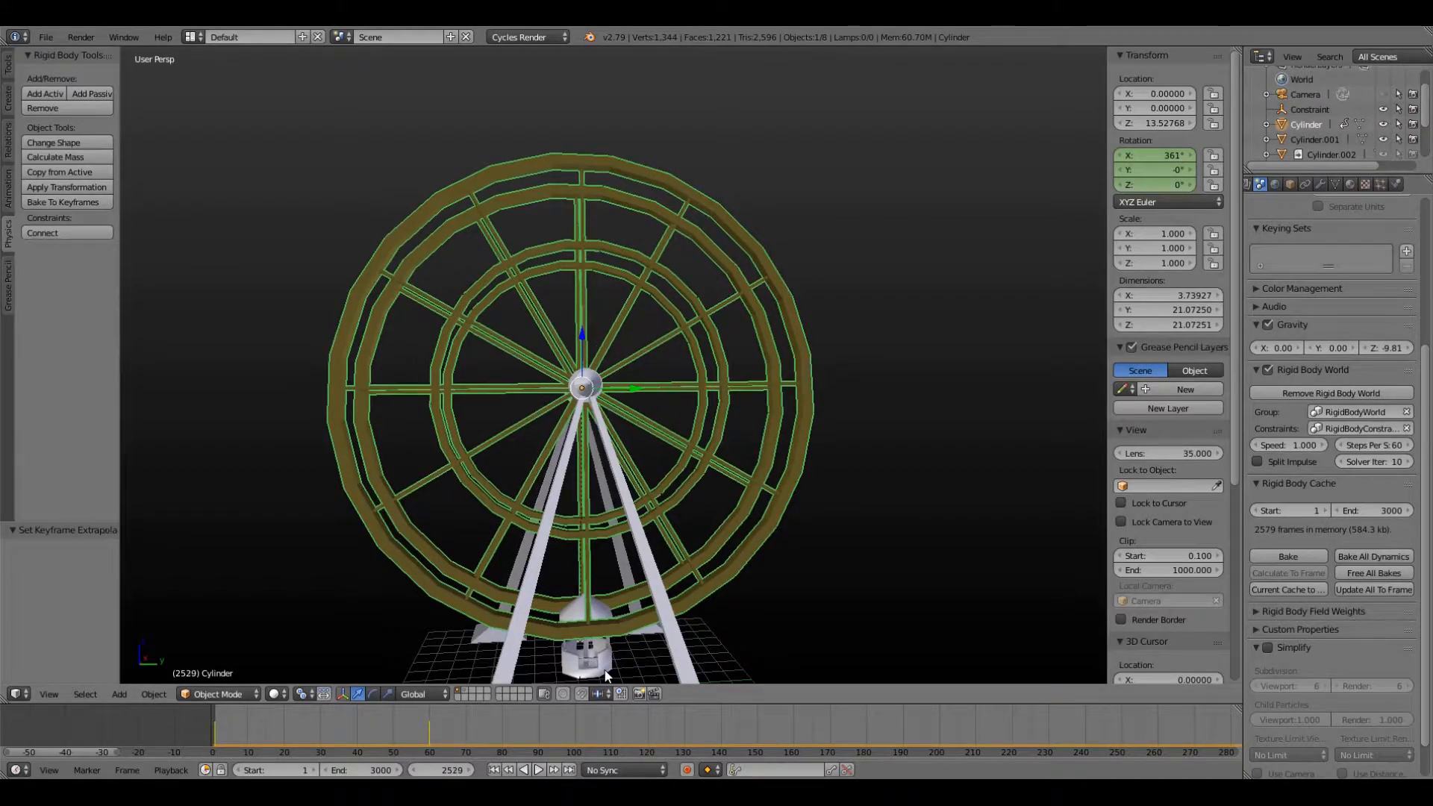
{"action": "left_click", "coordinate": [127, 770]}
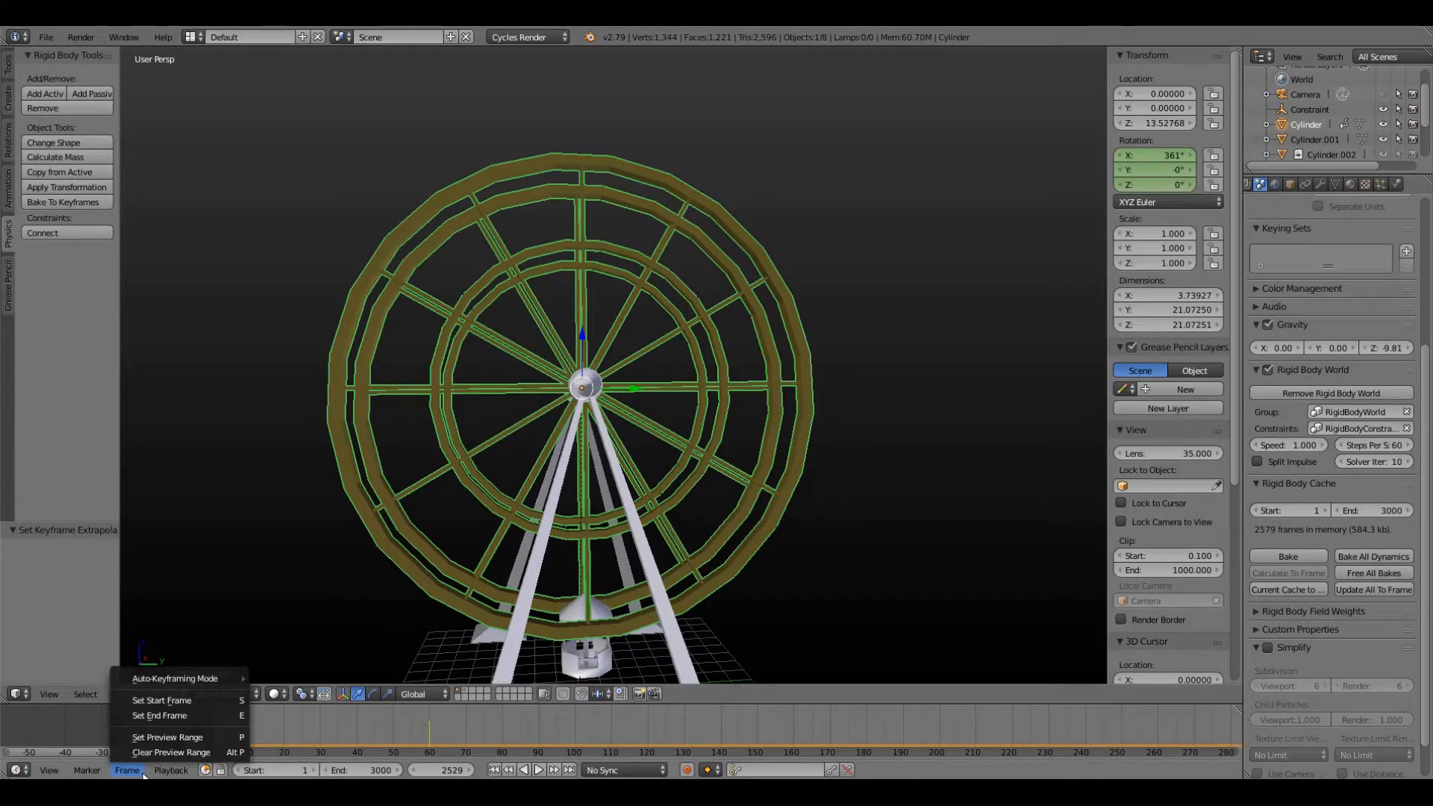
{"action": "left_click", "coordinate": [170, 716]}
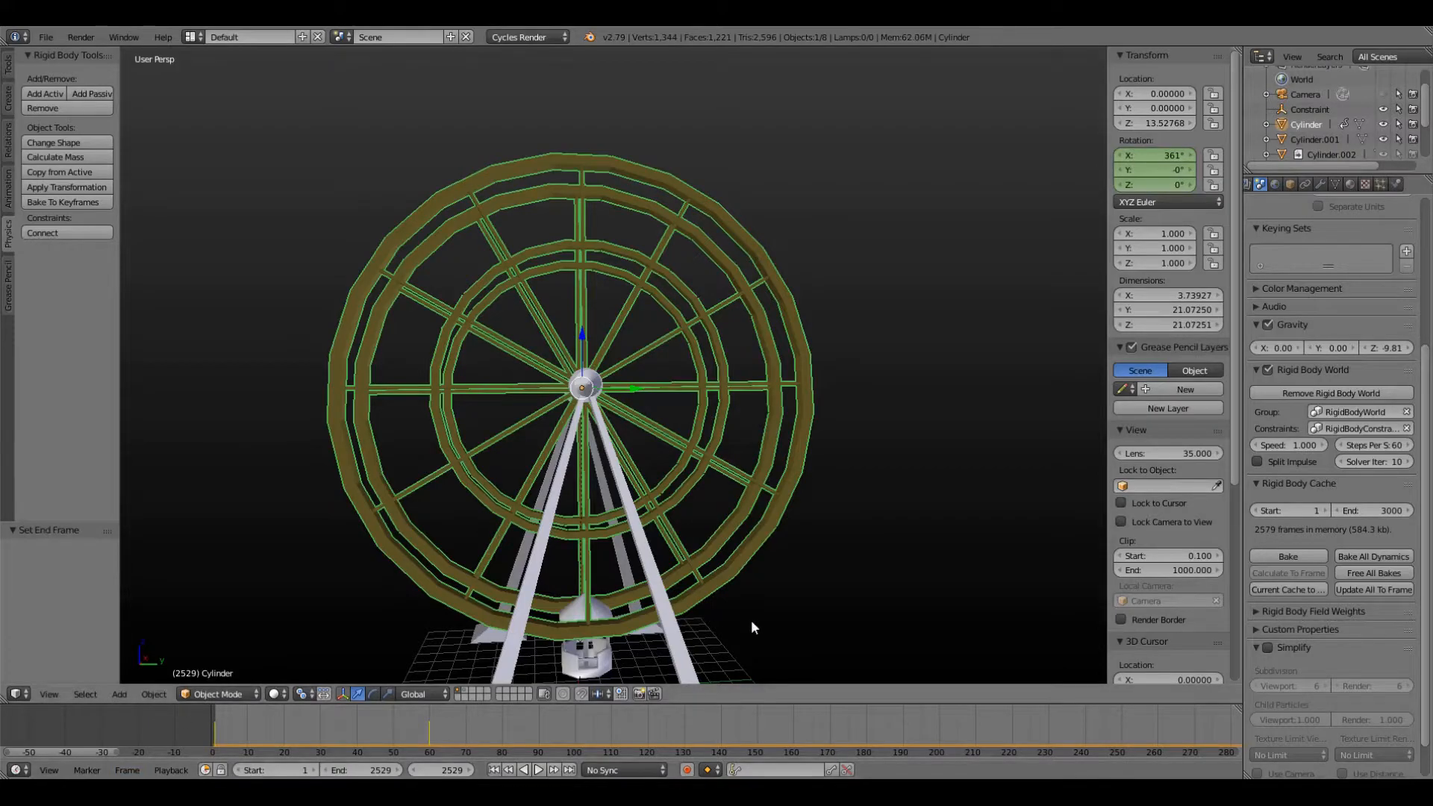
- Compare the wheel's pose at the first and last frames, and set frame 2517 as the end frame
{"action": "left_click", "coordinate": [493, 770]}
{"action": "left_click", "coordinate": [569, 770]}
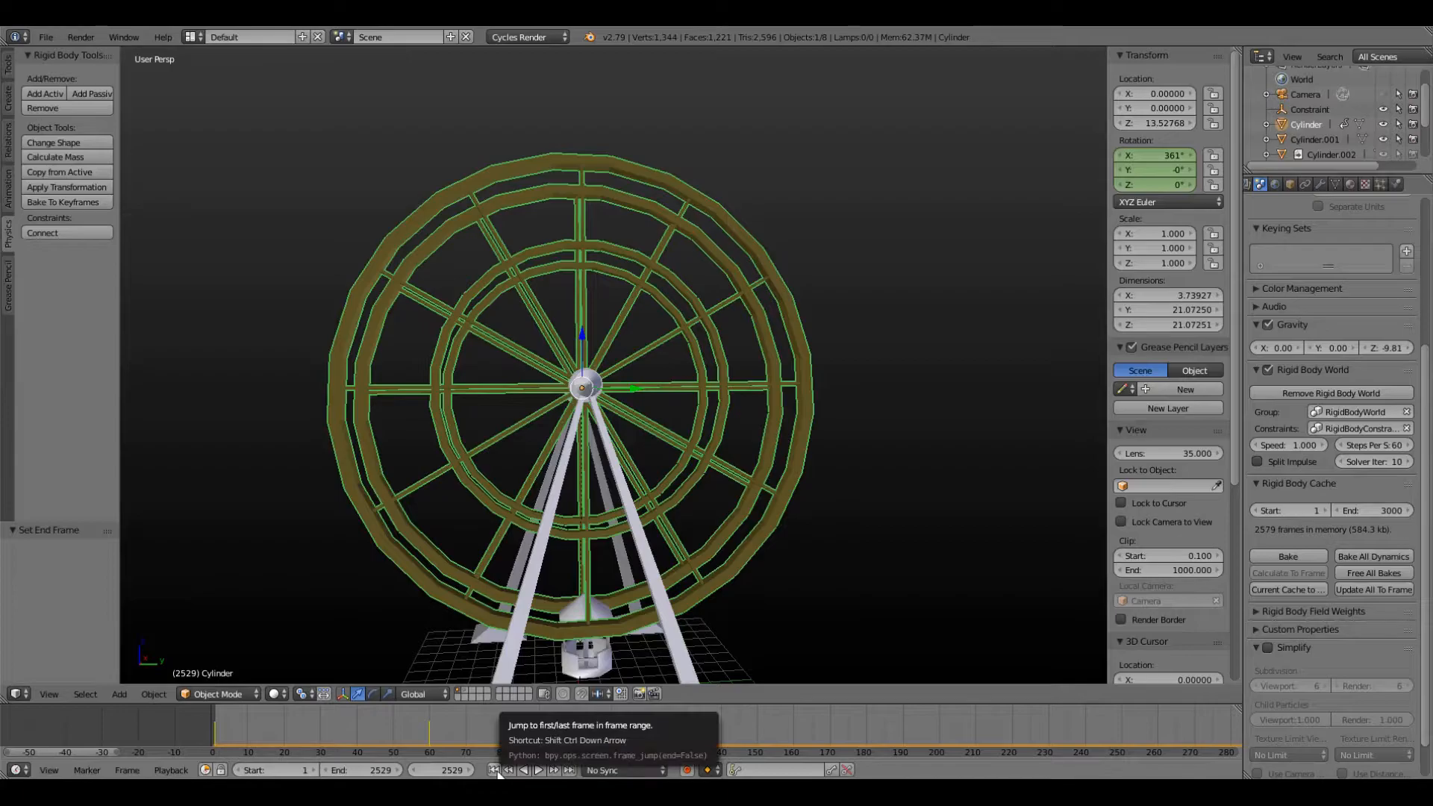
{"action": "left_click", "coordinate": [494, 769]}
{"action": "left_click", "coordinate": [569, 770]}
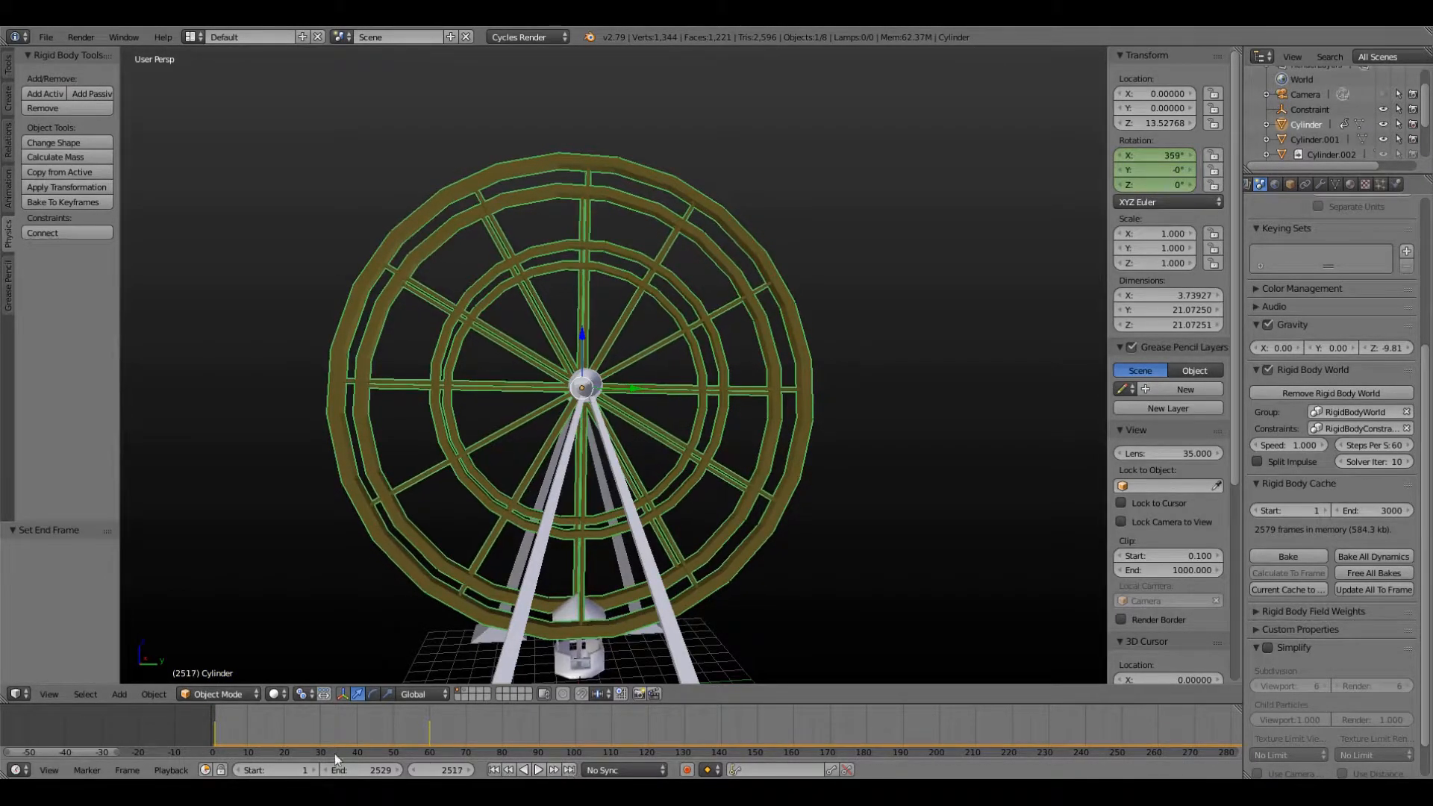
{"action": "left_click", "coordinate": [127, 770]}
{"action": "left_click", "coordinate": [167, 716]}
- Compare the wheel's pose at frame 1 and the end frame, and play the animation across the loop point
{"action": "left_click", "coordinate": [496, 770]}
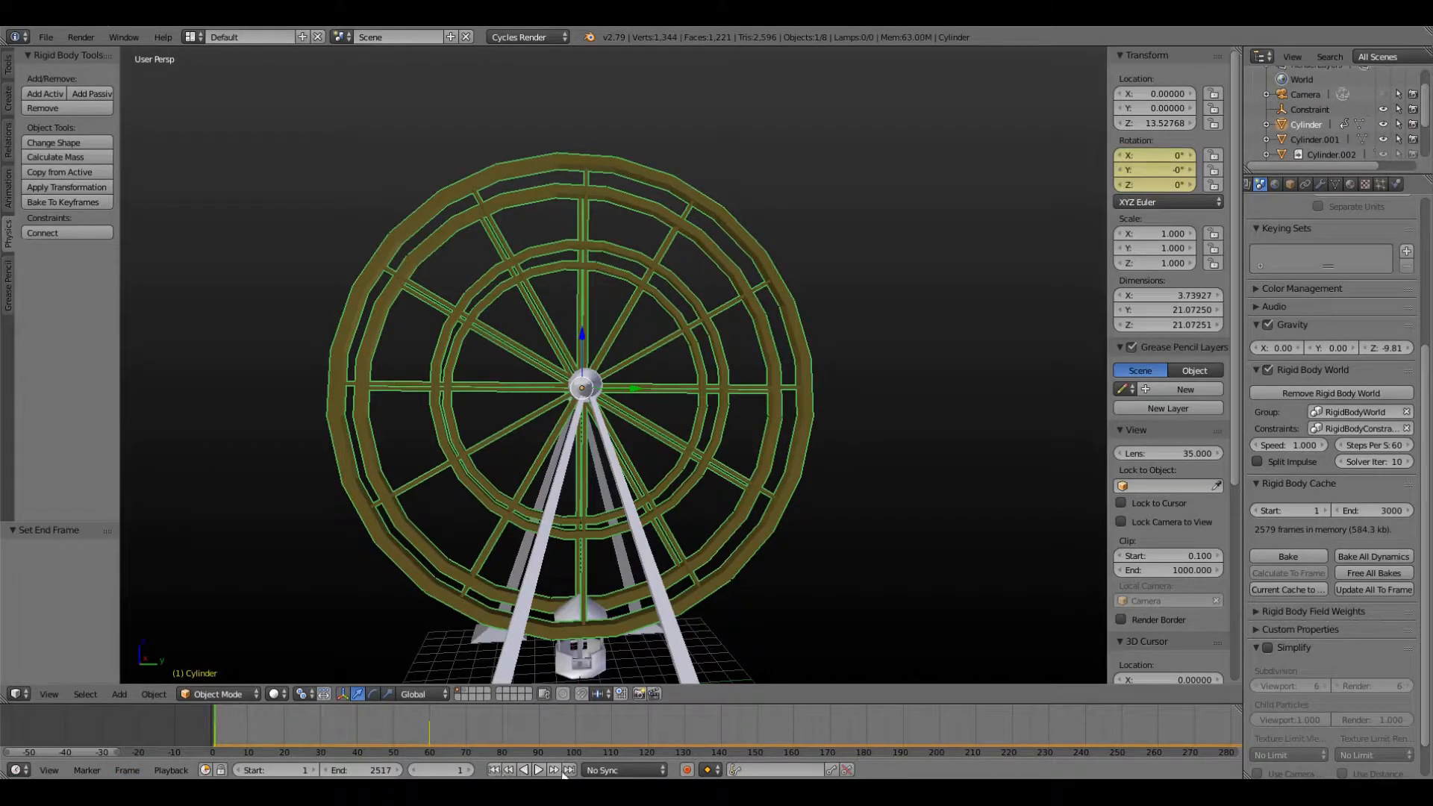
{"action": "left_click", "coordinate": [568, 770]}
{"action": "left_click", "coordinate": [493, 770]}
{"action": "left_click", "coordinate": [568, 769]}
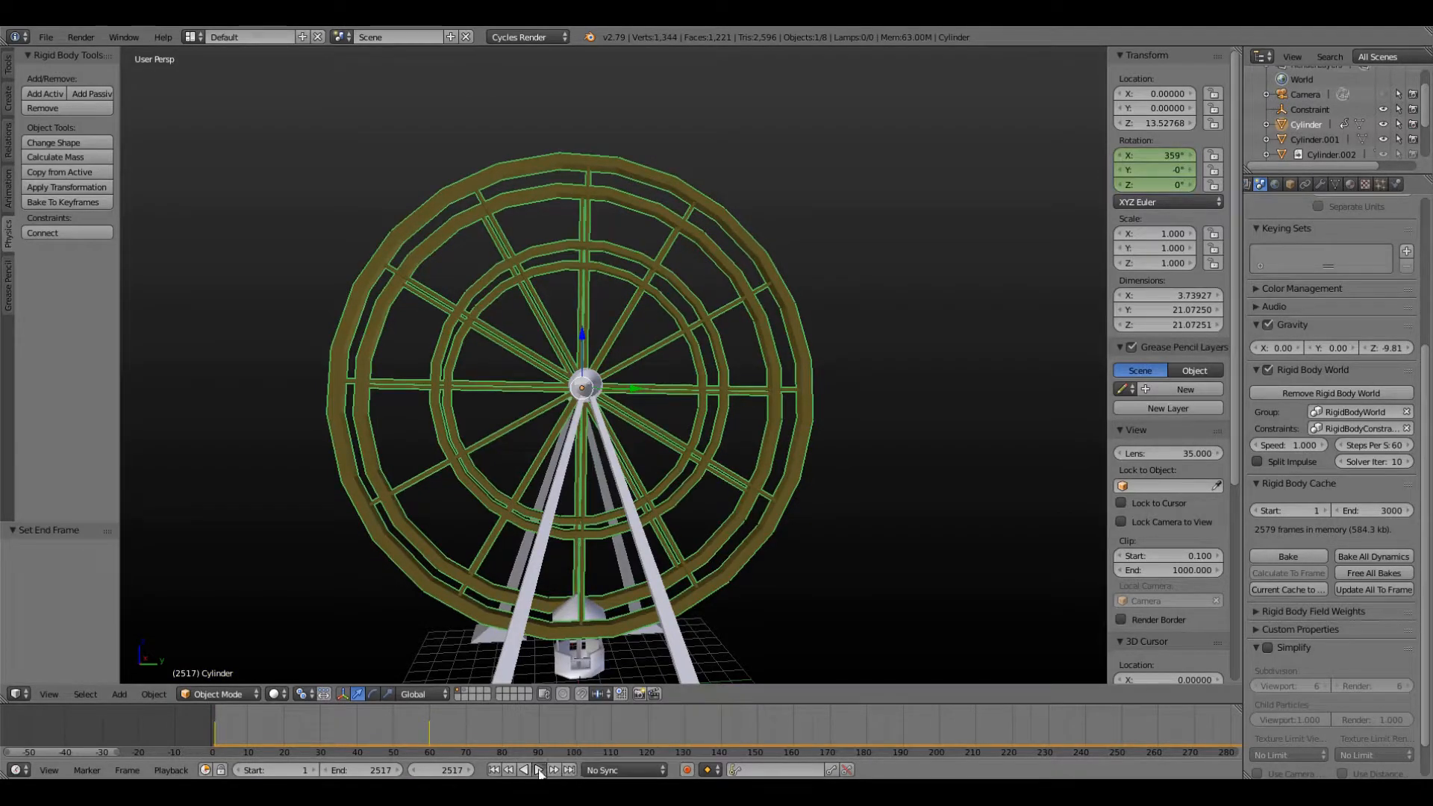
{"action": "left_click", "coordinate": [539, 770]}
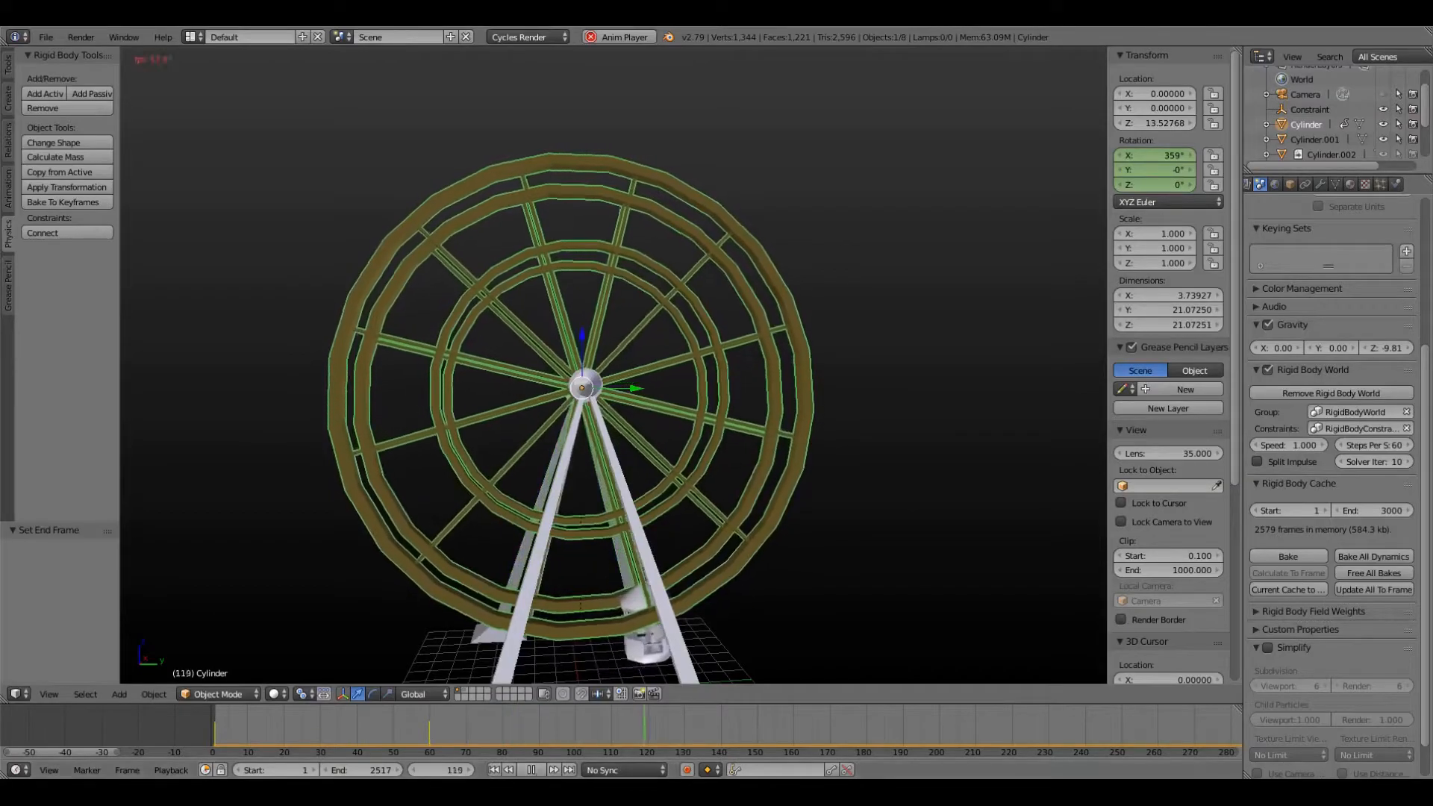
{"action": "left_click", "coordinate": [530, 770]}
{"action": "left_click", "coordinate": [493, 769]}
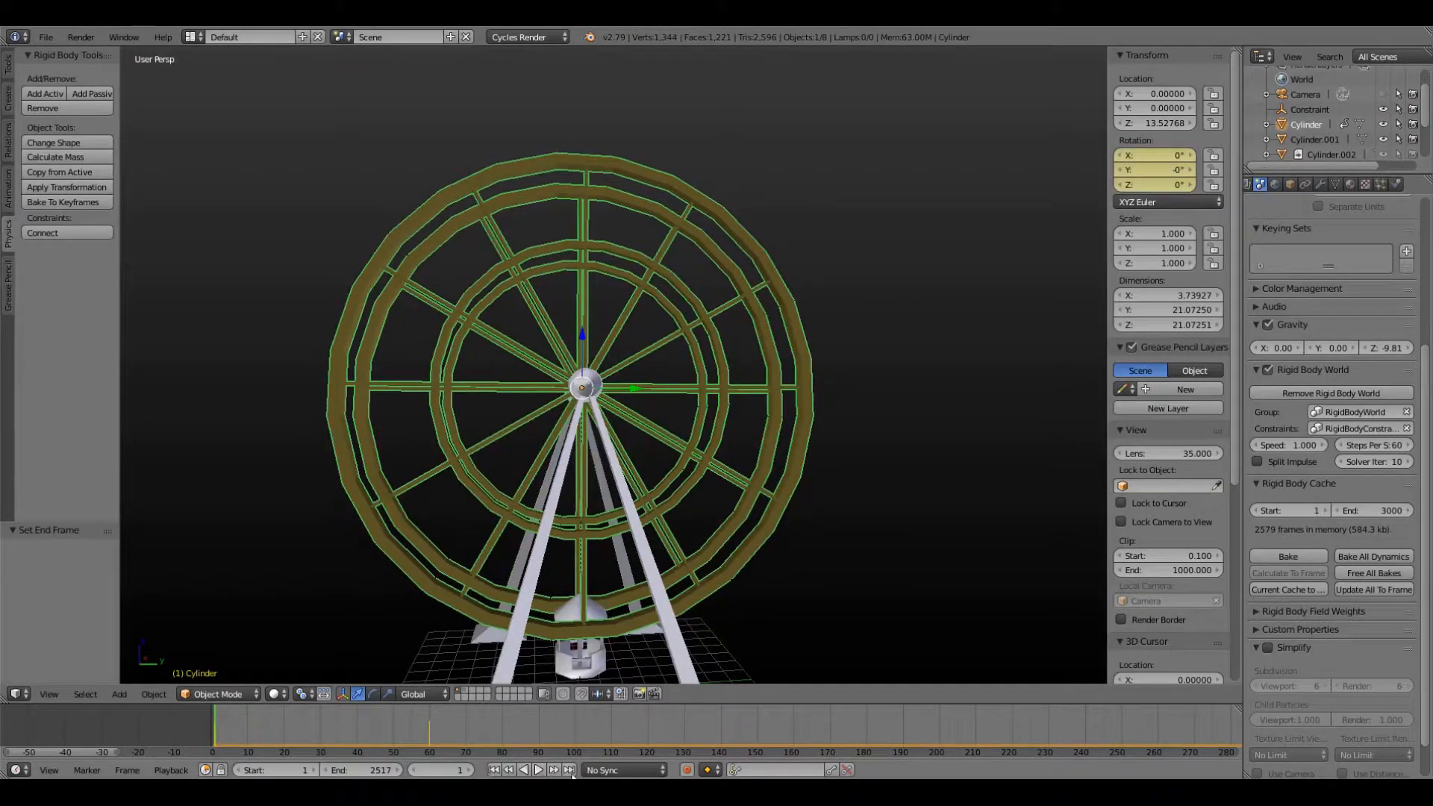
{"action": "left_click", "coordinate": [570, 771]}
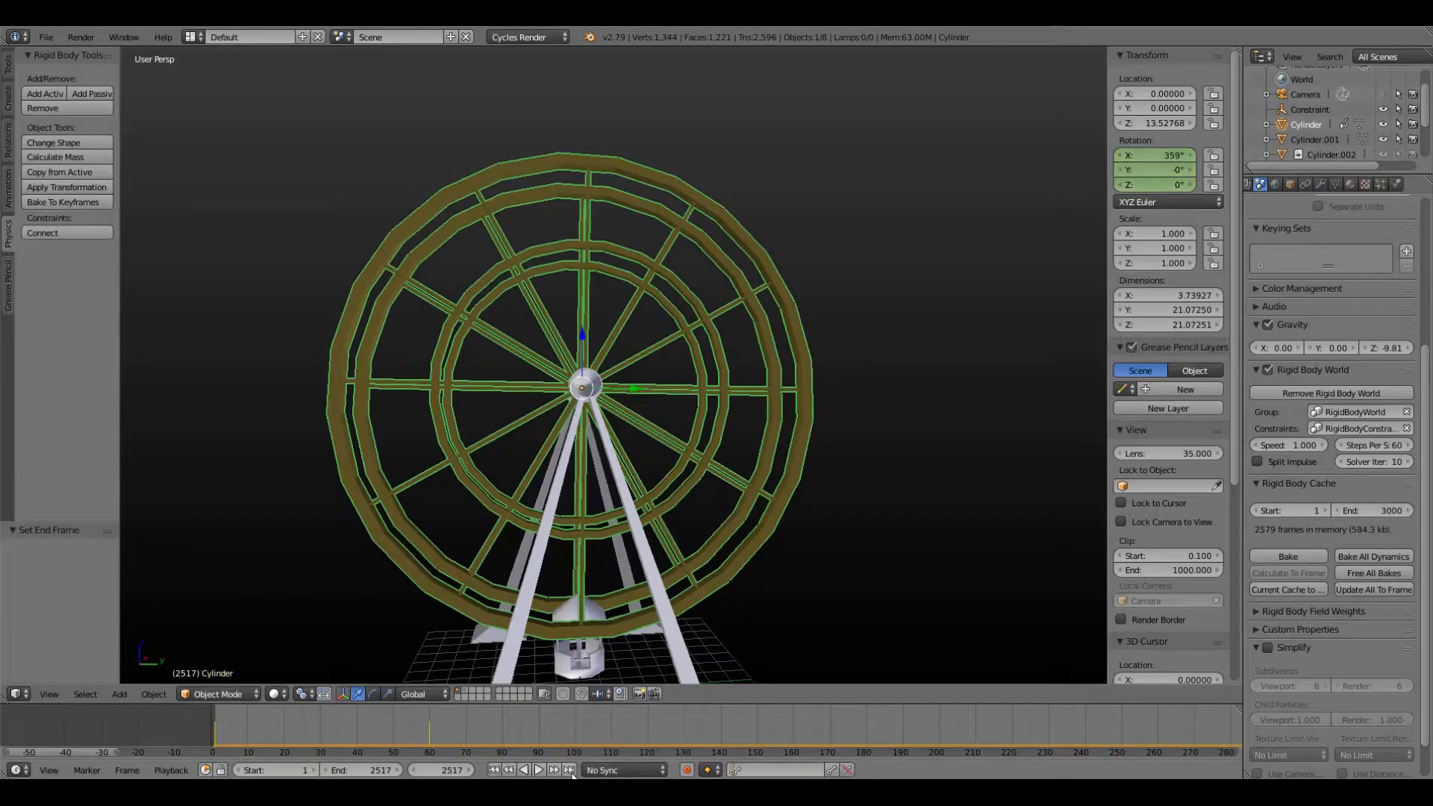
{"action": "left_click", "coordinate": [494, 769]}
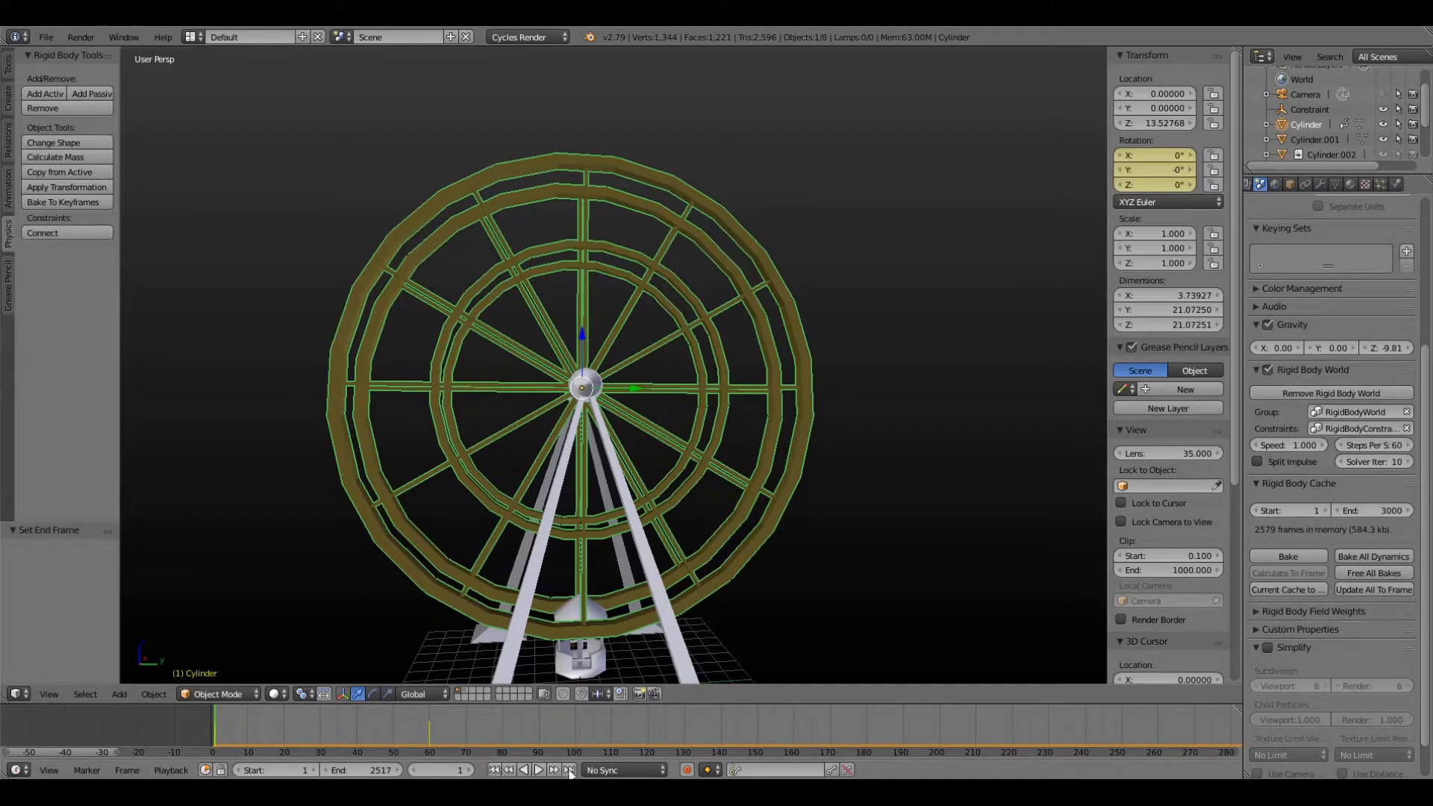
{"action": "left_click", "coordinate": [569, 770]}
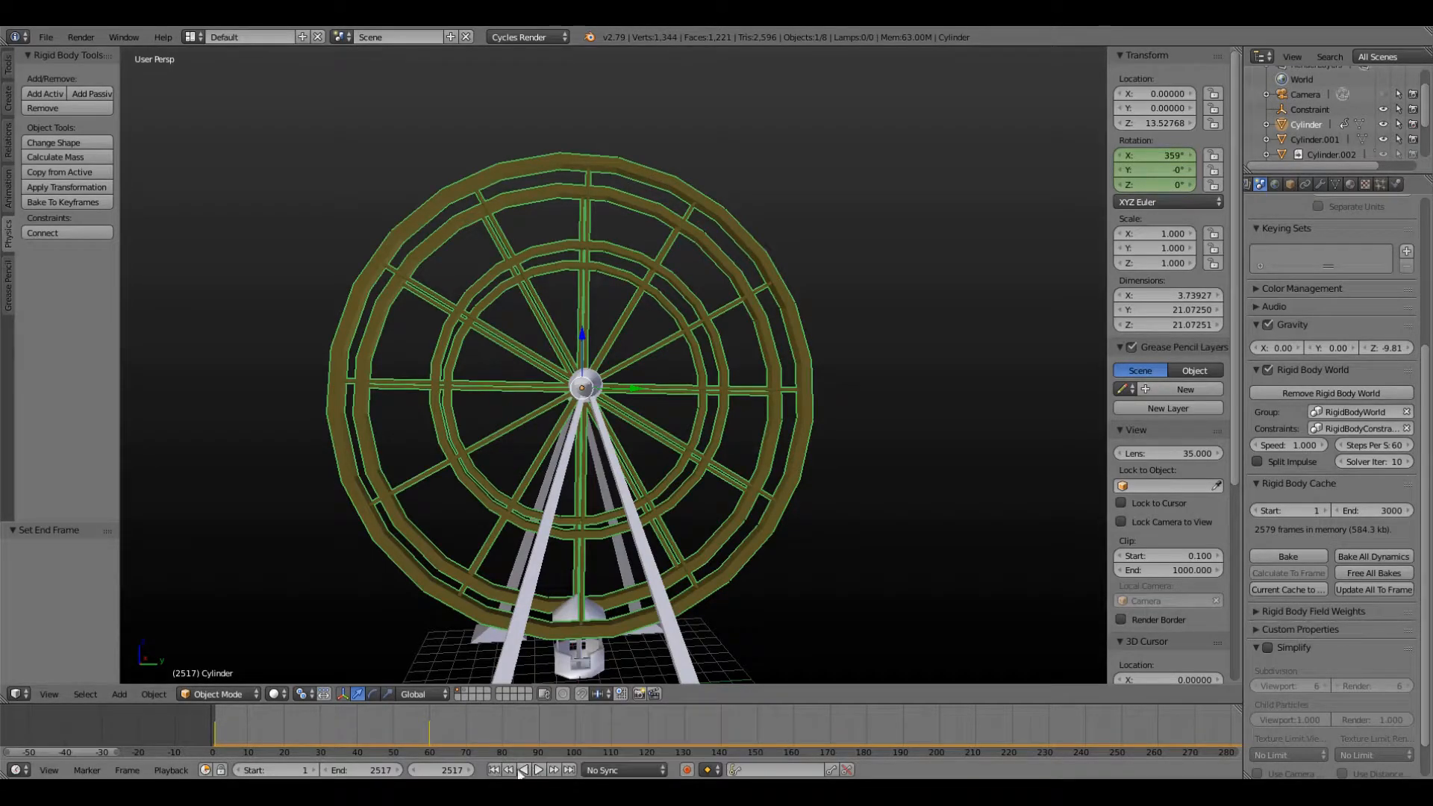
{"action": "left_click", "coordinate": [493, 770]}
{"action": "left_click", "coordinate": [569, 771]}
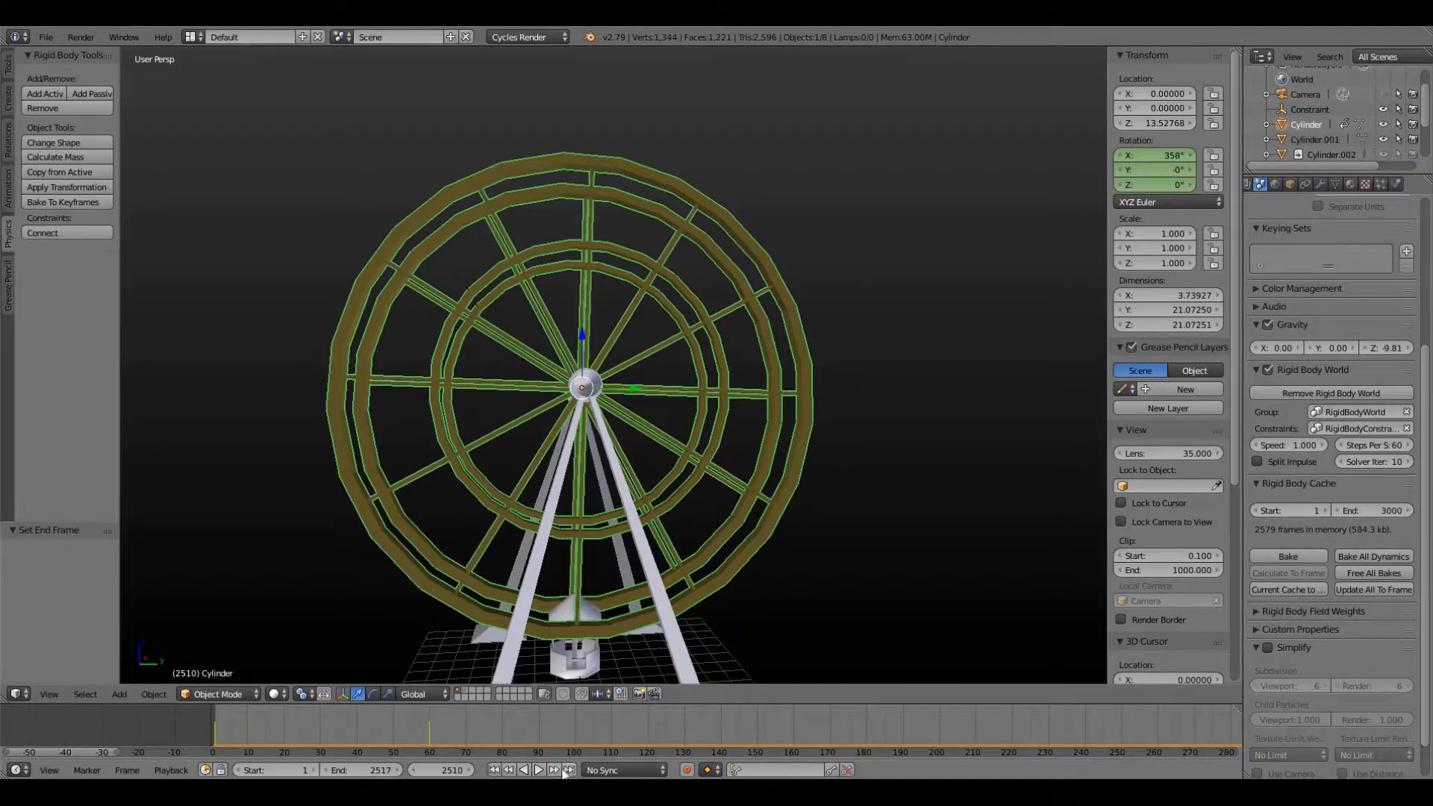
- Replay the last frames into the loop restart, starting again from about frame 2430, and return to frame 1
{"action": "left_click", "coordinate": [539, 770]}
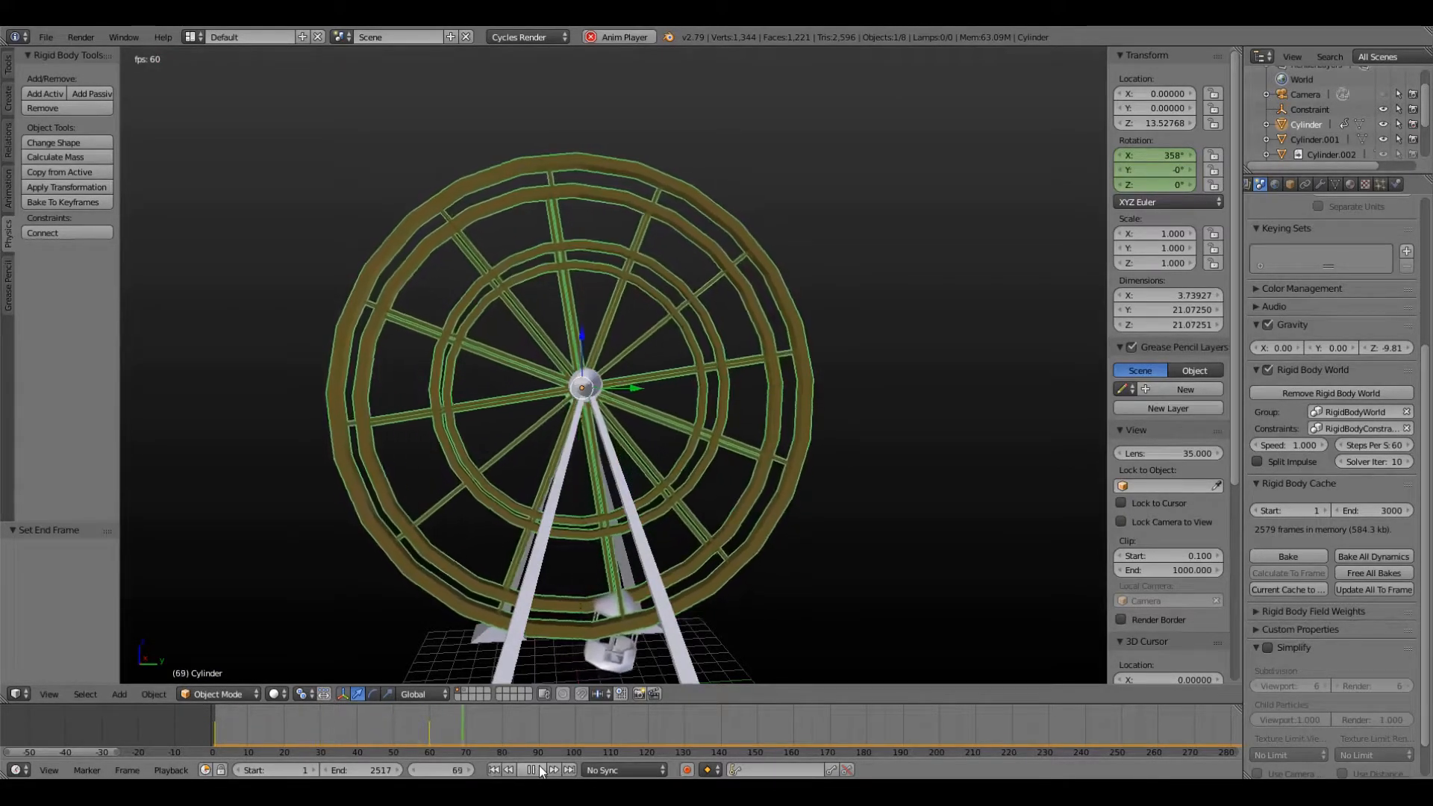
{"action": "left_click", "coordinate": [495, 771]}
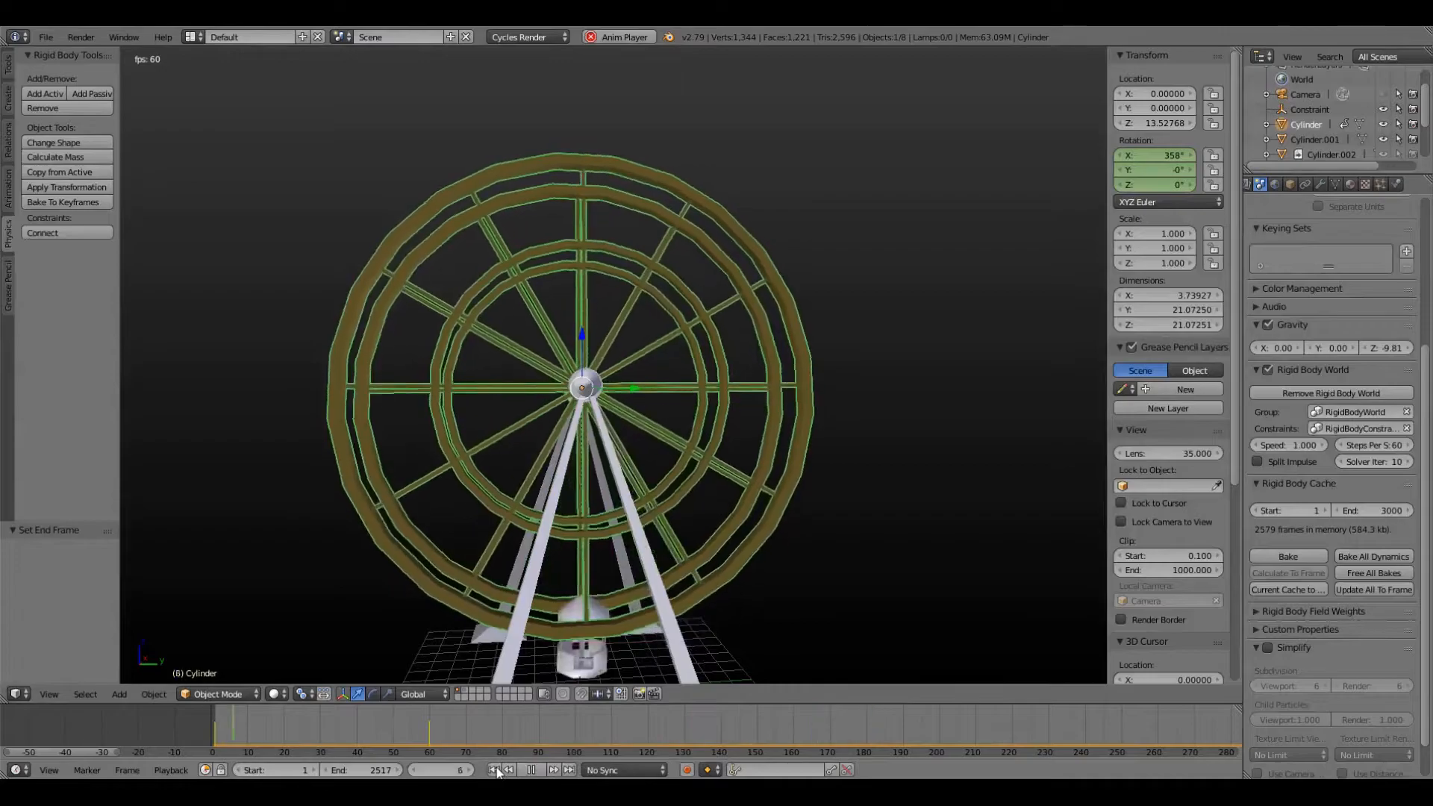
{"action": "left_click", "coordinate": [571, 772]}
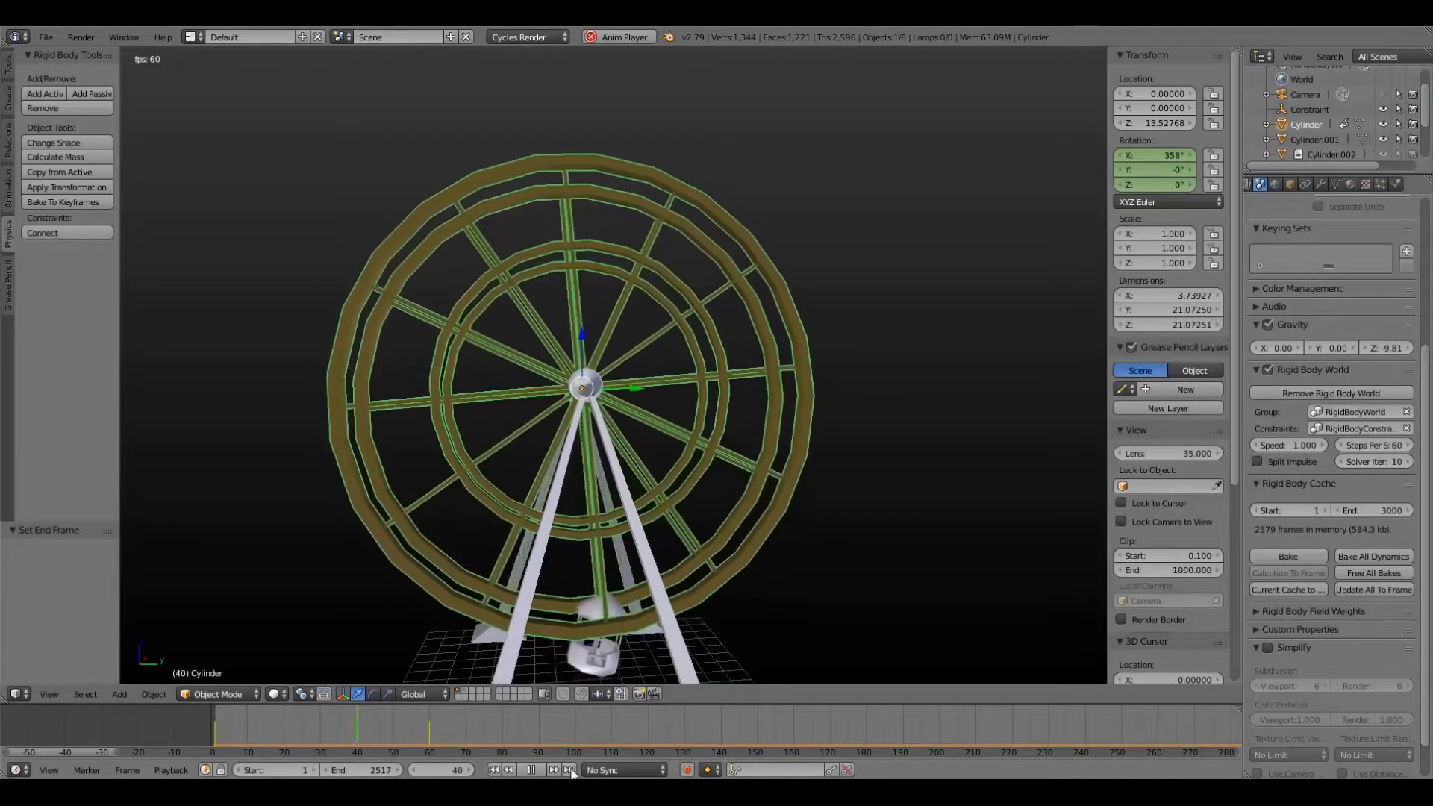
{"action": "key", "text": "alt+a"}
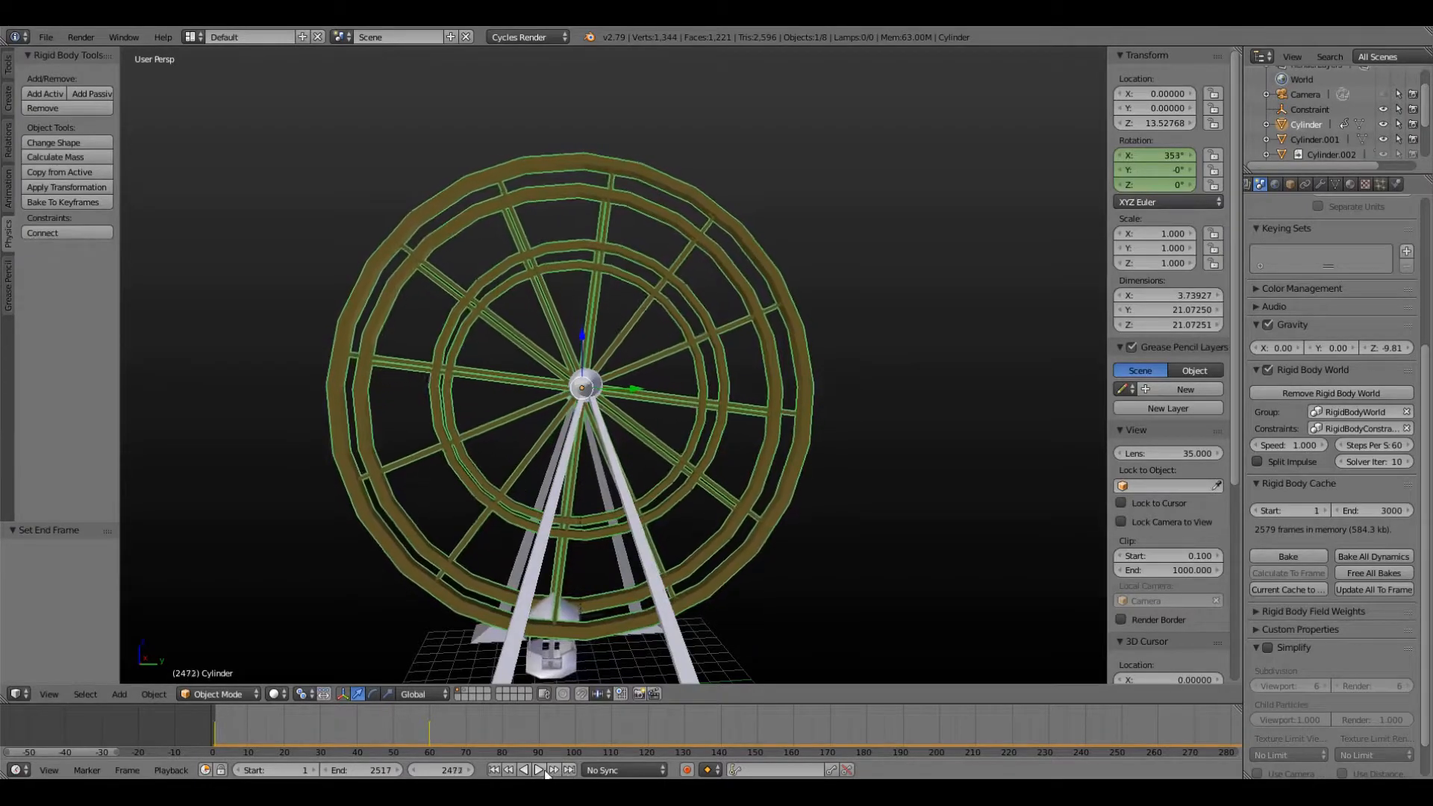
{"action": "key", "text": "Left"}
{"action": "key", "text": "Left"}
{"action": "key", "text": "Left"}
{"action": "key", "text": "Left"}
{"action": "key", "text": "Left"}
{"action": "key", "text": "Left"}
{"action": "key", "text": "Left"}
{"action": "key", "text": "Left"}
{"action": "key", "text": "Left"}
{"action": "key", "text": "Left"}
{"action": "key", "text": "Left"}
{"action": "key", "text": "Left"}
{"action": "key", "text": "Left"}
{"action": "key", "text": "Left"}
{"action": "key", "text": "Left"}
{"action": "left_click", "coordinate": [544, 771]}
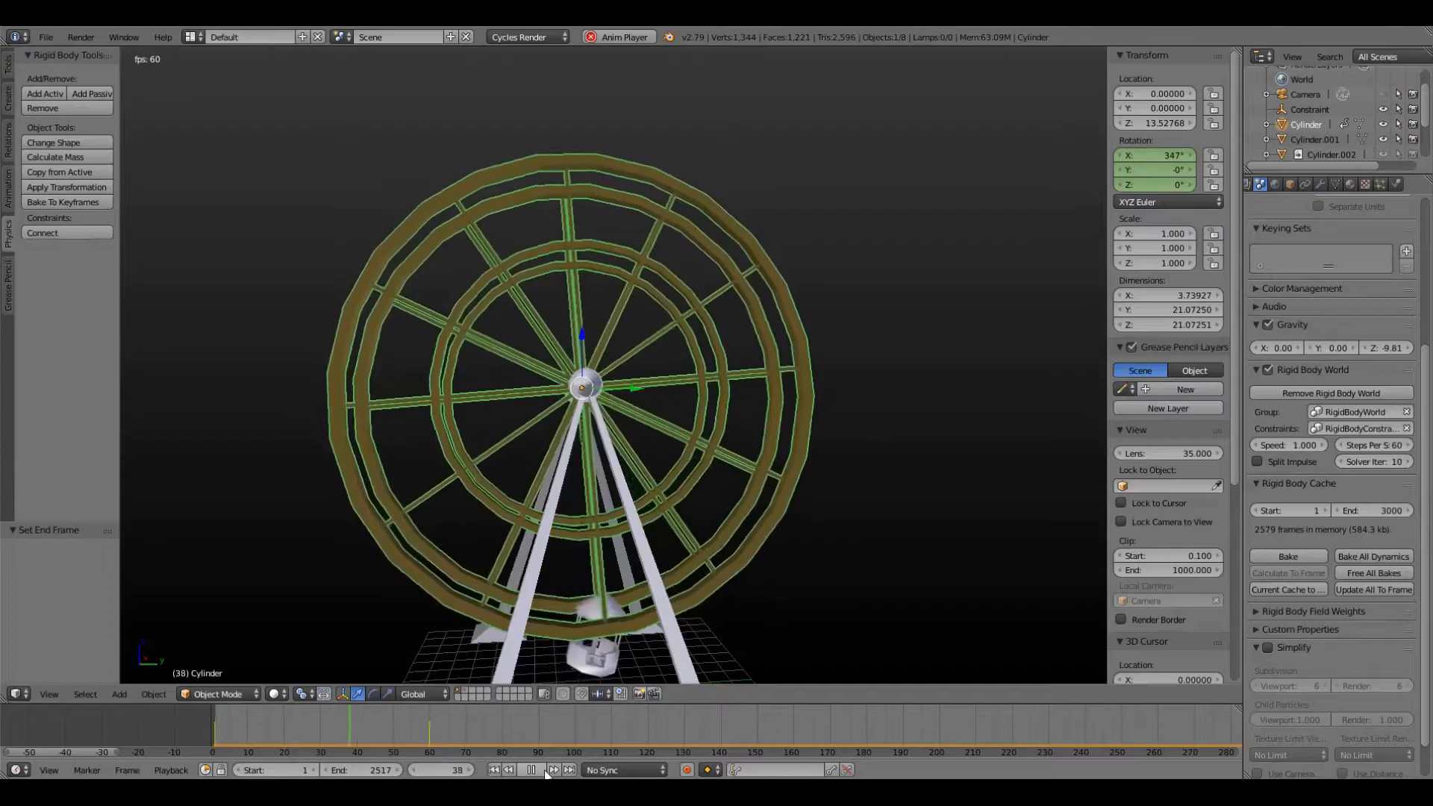
{"action": "left_click", "coordinate": [531, 769]}
{"action": "left_click", "coordinate": [497, 769]}
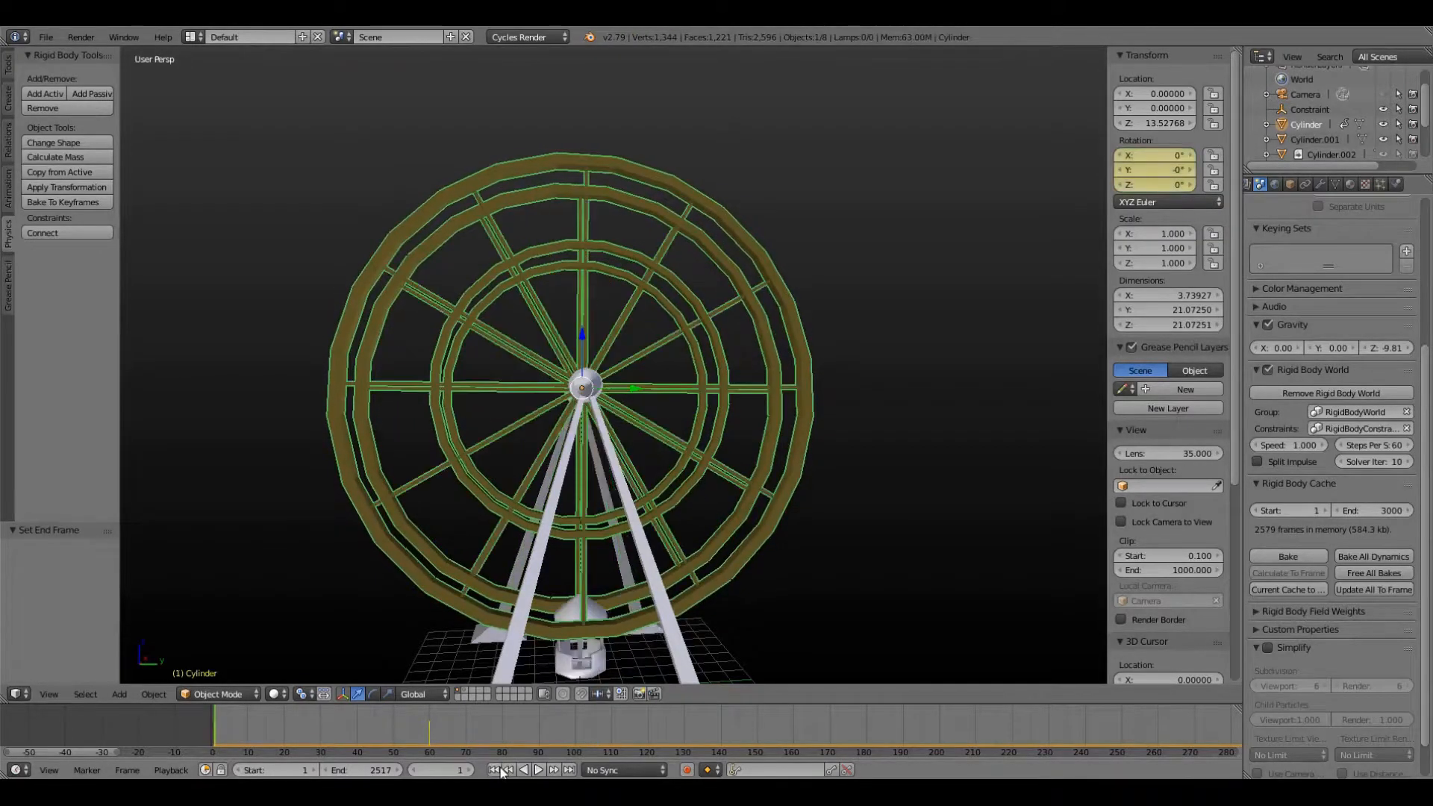
- Go to frame 2515 near the end of the range and set it as the end frame
{"action": "left_click", "coordinate": [572, 770]}
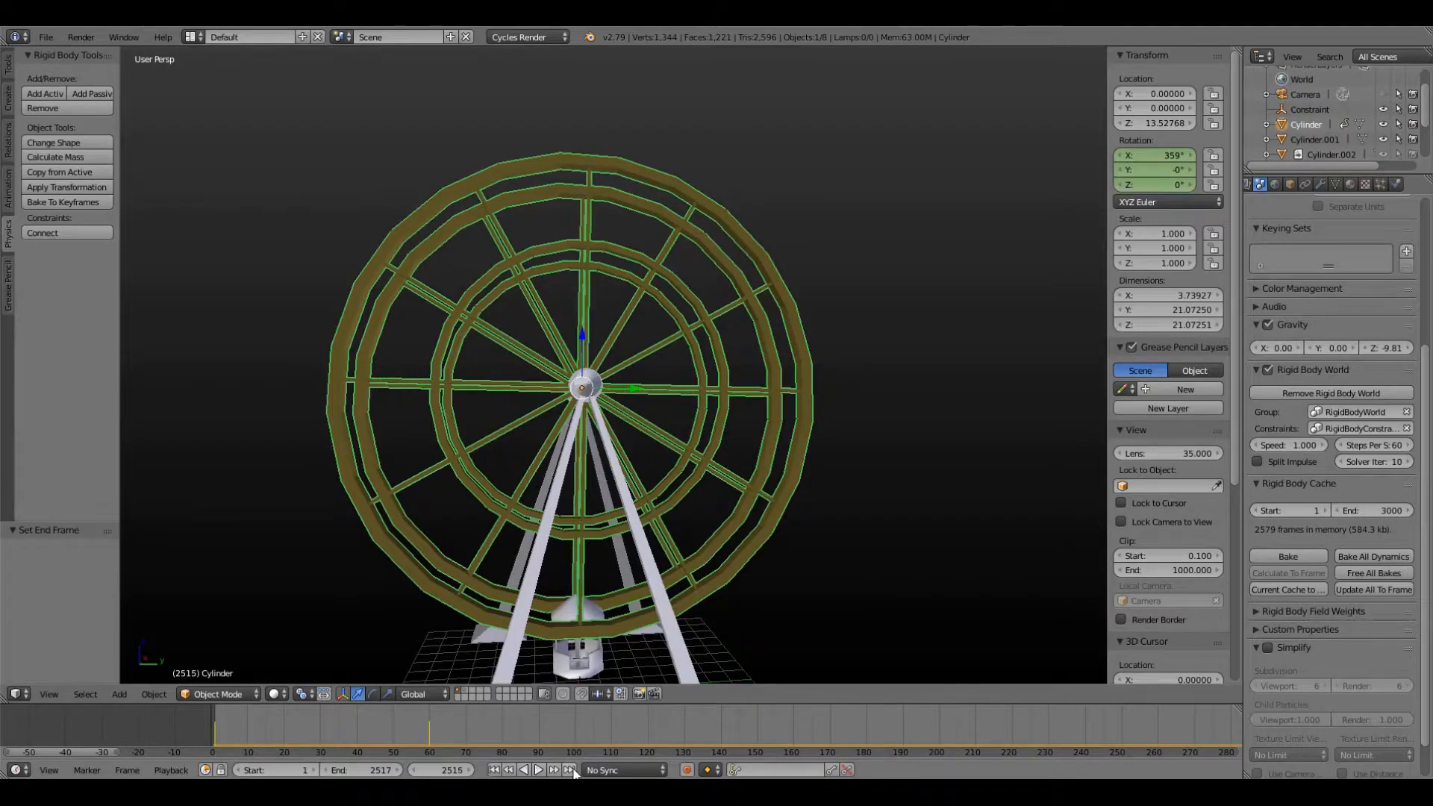
{"action": "left_click", "coordinate": [123, 772]}
{"action": "left_click", "coordinate": [149, 713]}
- Step back to frame 2430, play the animation through the loop restart and return to frame 1
{"action": "key", "text": "Left"}
{"action": "left_click", "coordinate": [523, 769]}
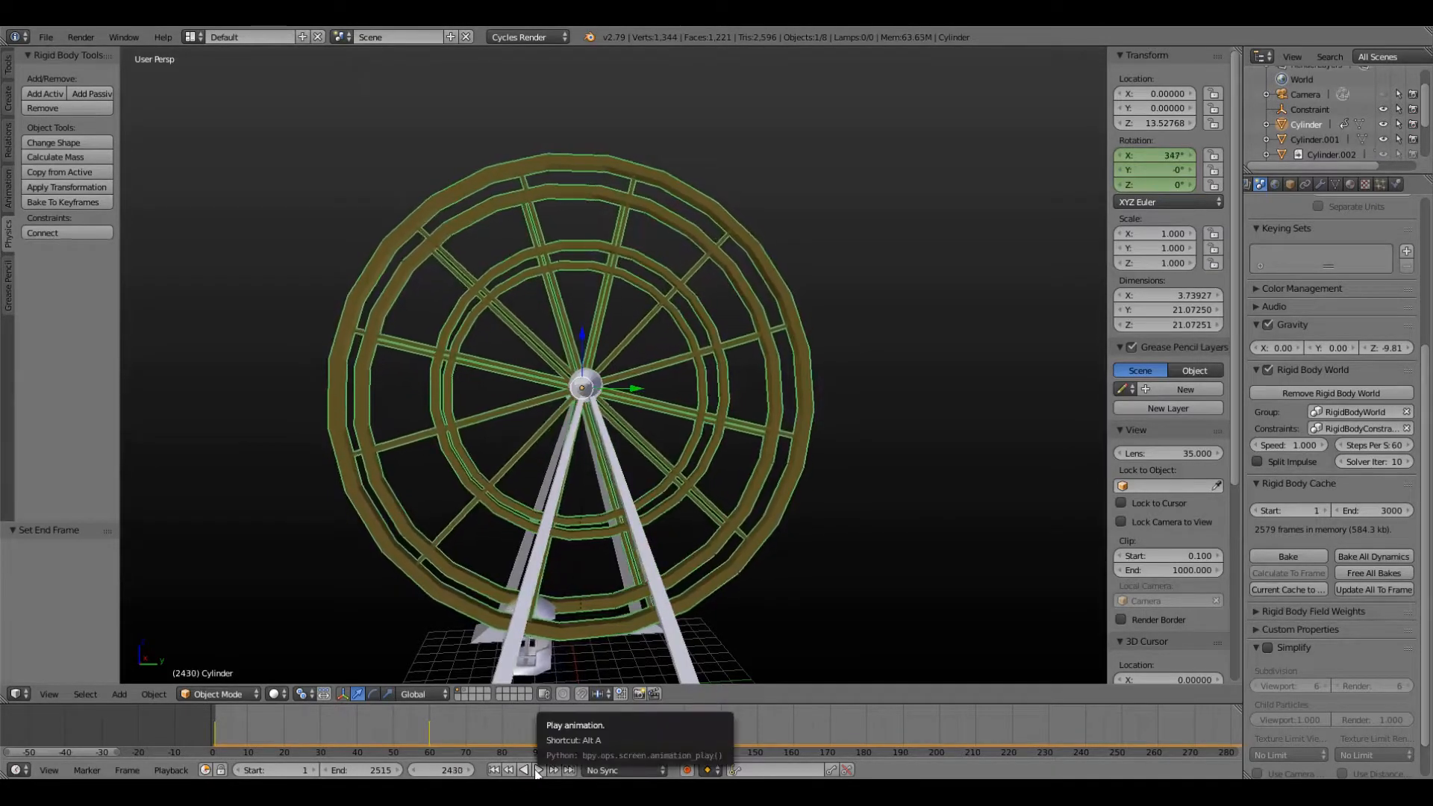
{"action": "left_click", "coordinate": [536, 770]}
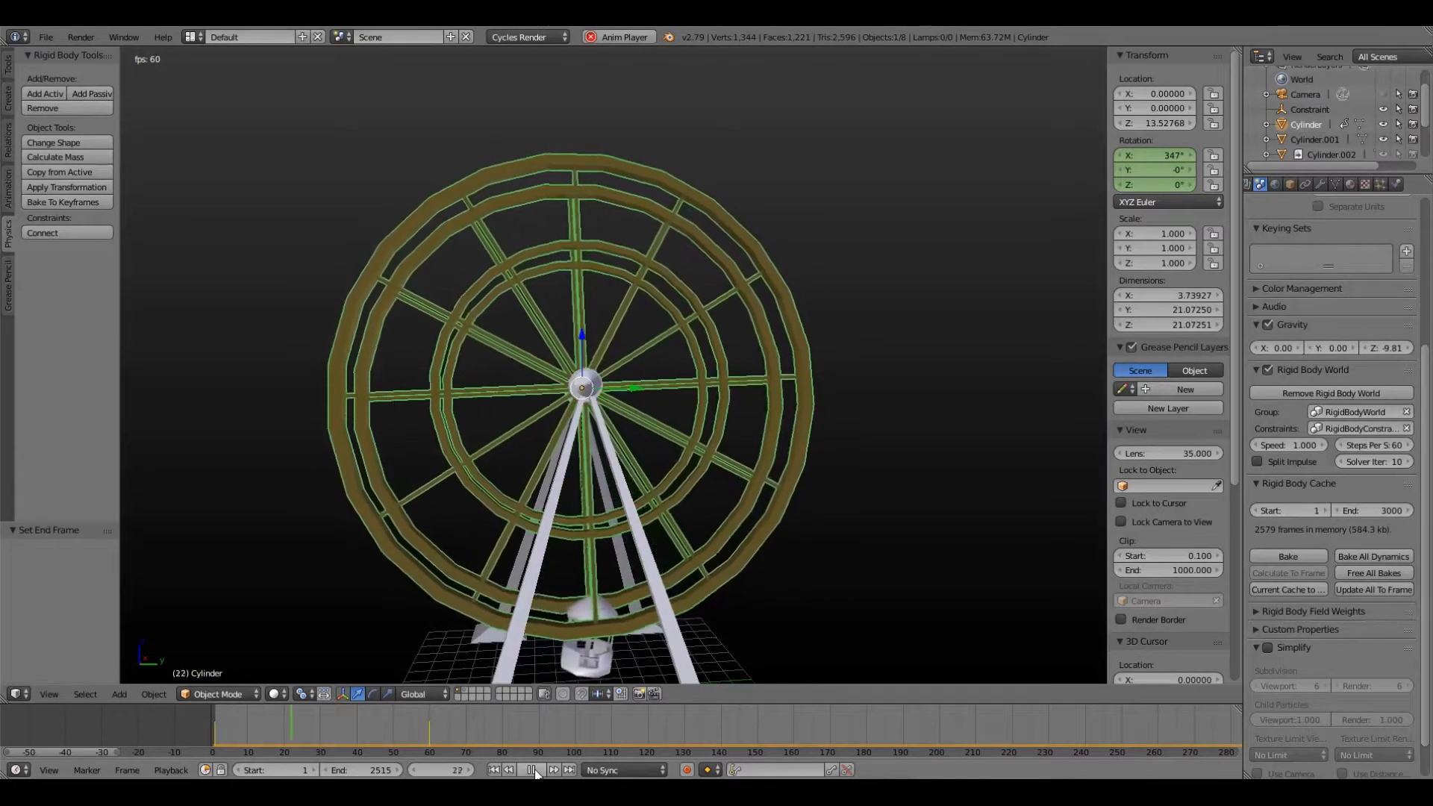
{"action": "left_click", "coordinate": [536, 771]}
{"action": "left_click", "coordinate": [498, 771]}
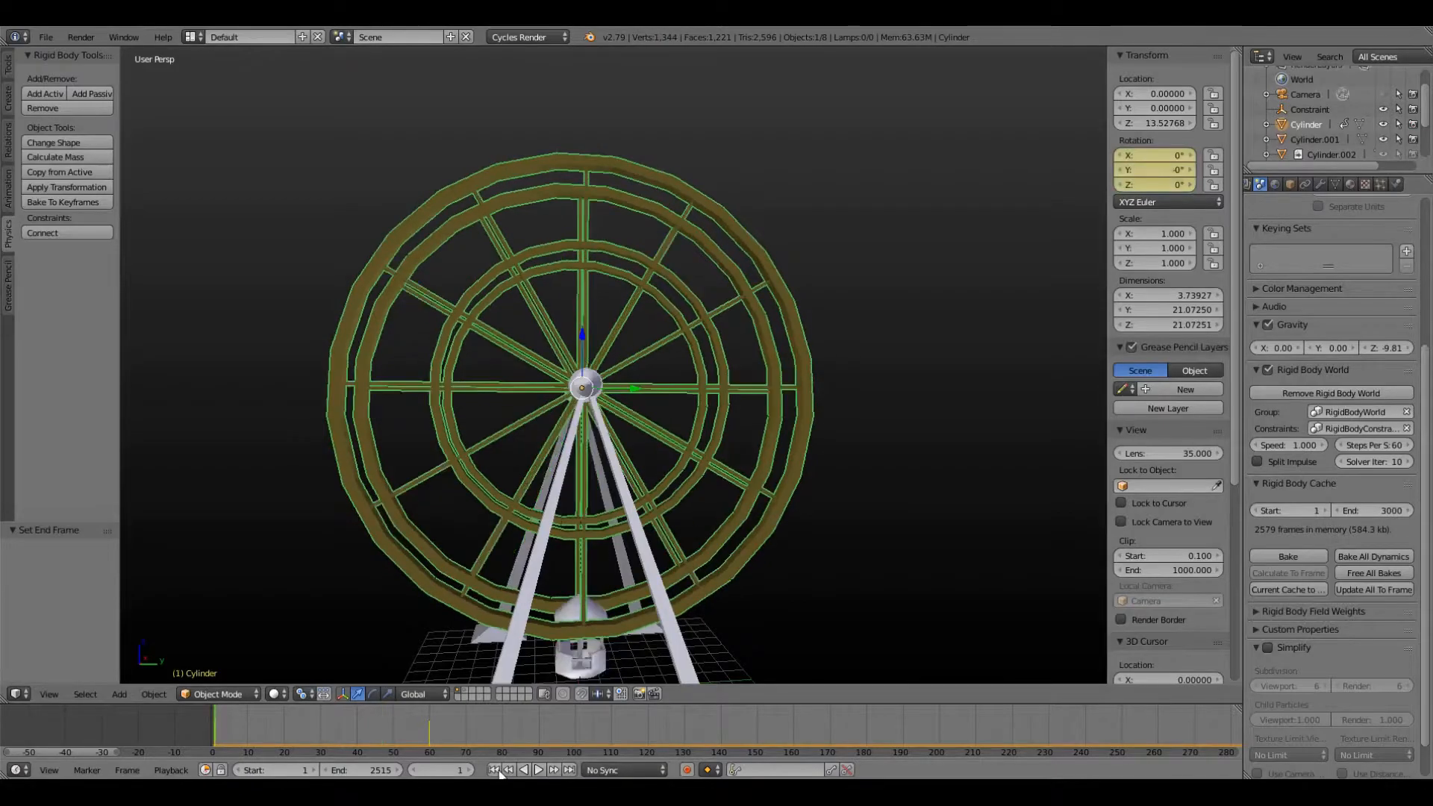
- Go to frame 2519, where the wheel completes its full turn, and set it as the end frame
{"action": "left_click", "coordinate": [560, 770]}
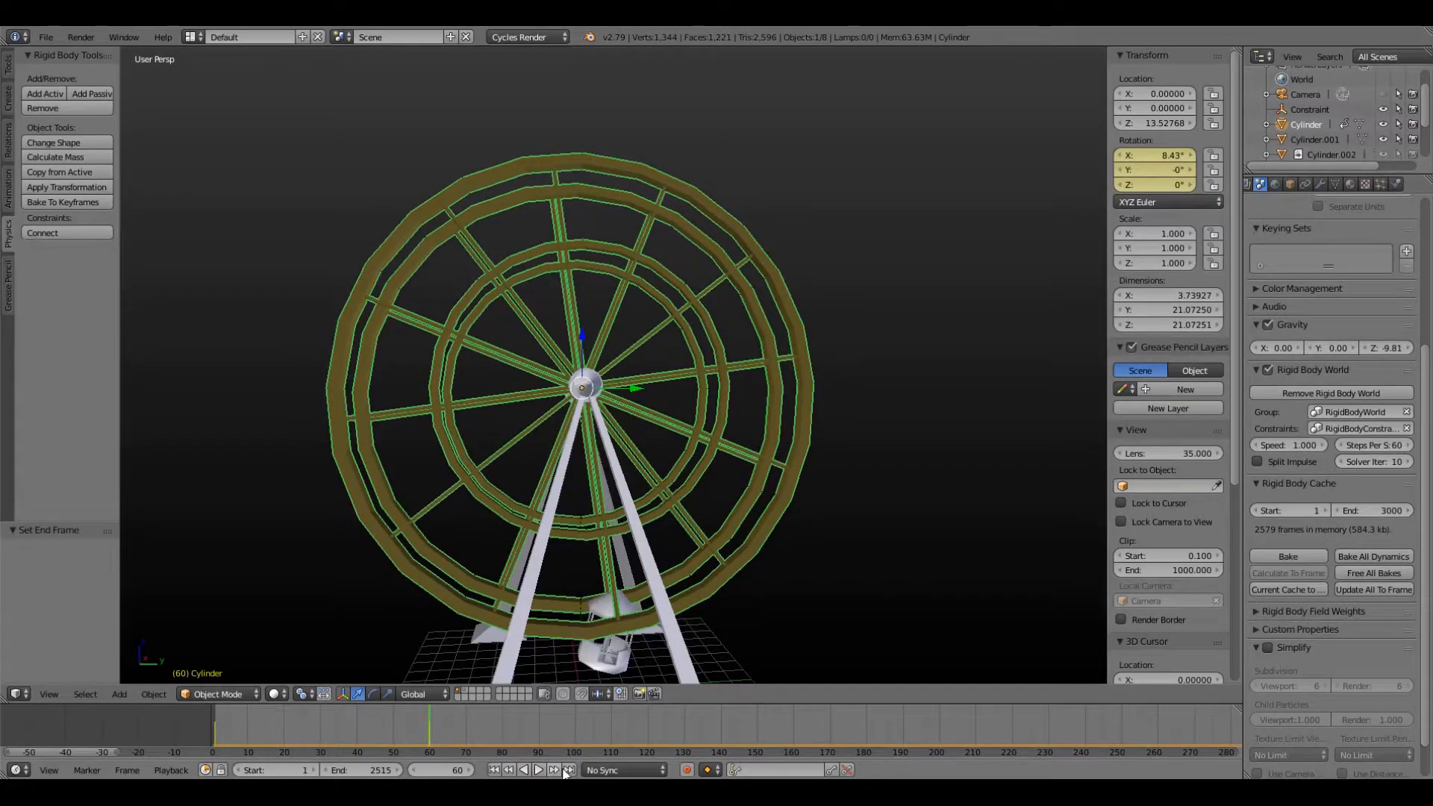
{"action": "left_click", "coordinate": [569, 770]}
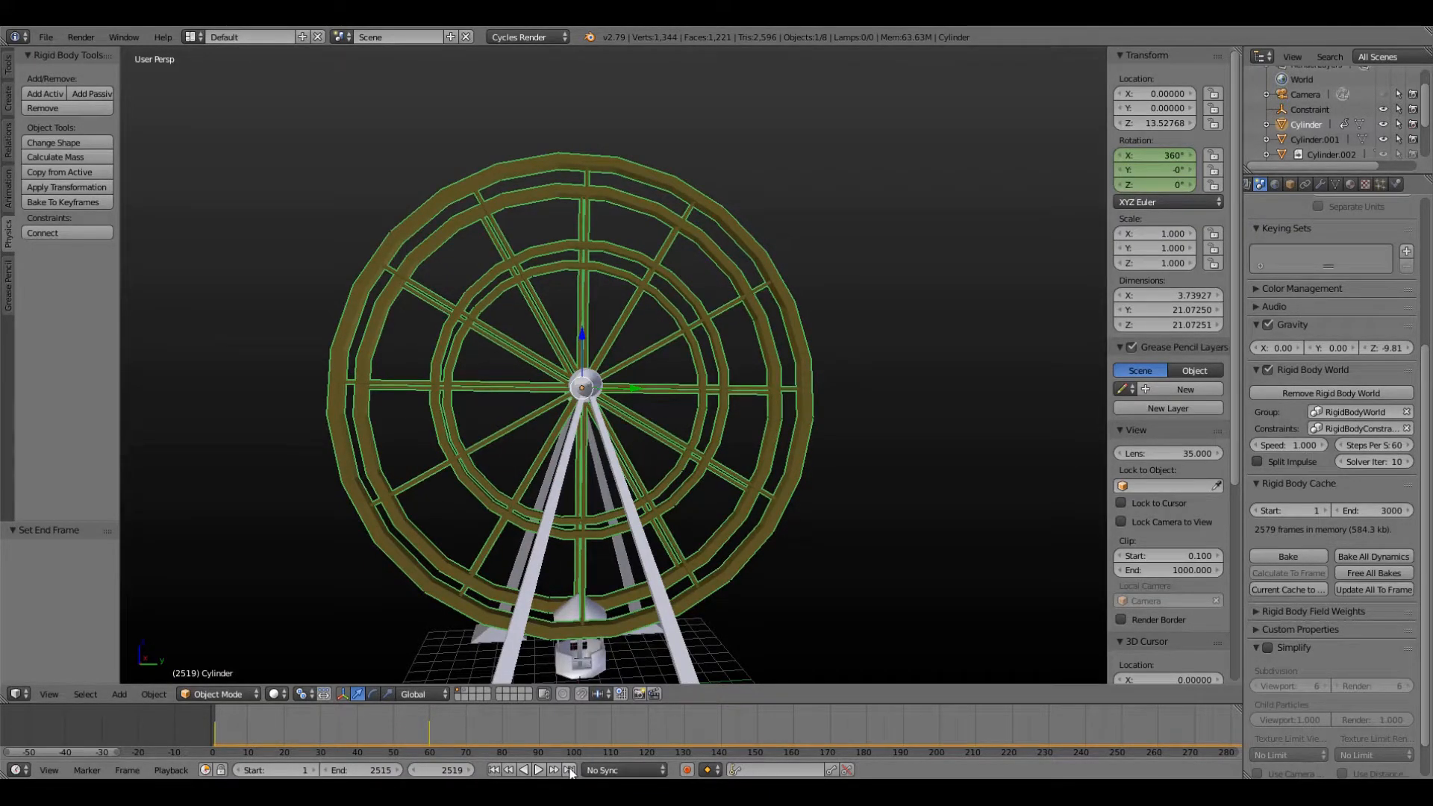
{"action": "left_click", "coordinate": [127, 770]}
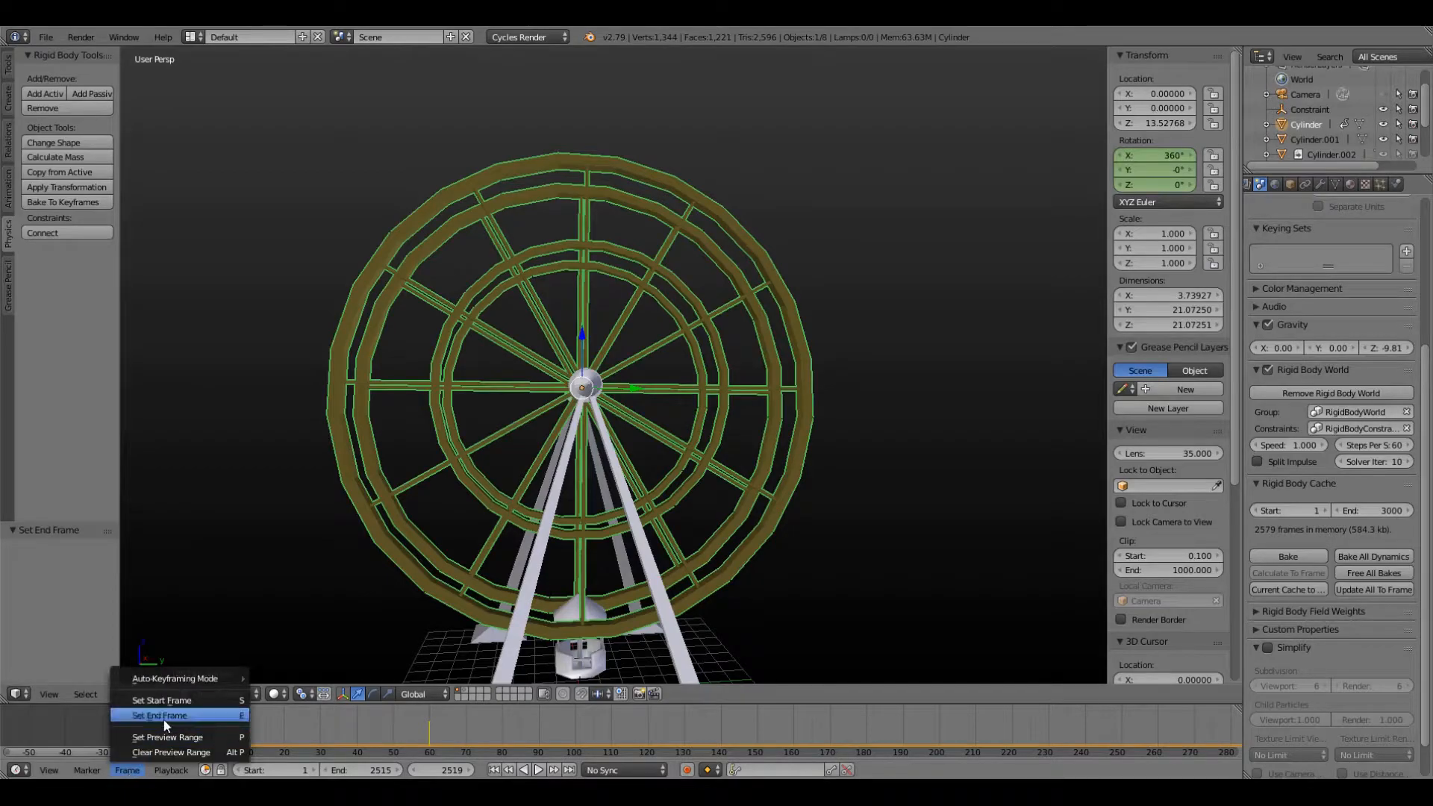
{"action": "left_click", "coordinate": [165, 725]}
- Play the animation across the new loop point, replay it from shortly before the end frame, and return to frame 1
{"action": "left_click", "coordinate": [534, 771]}
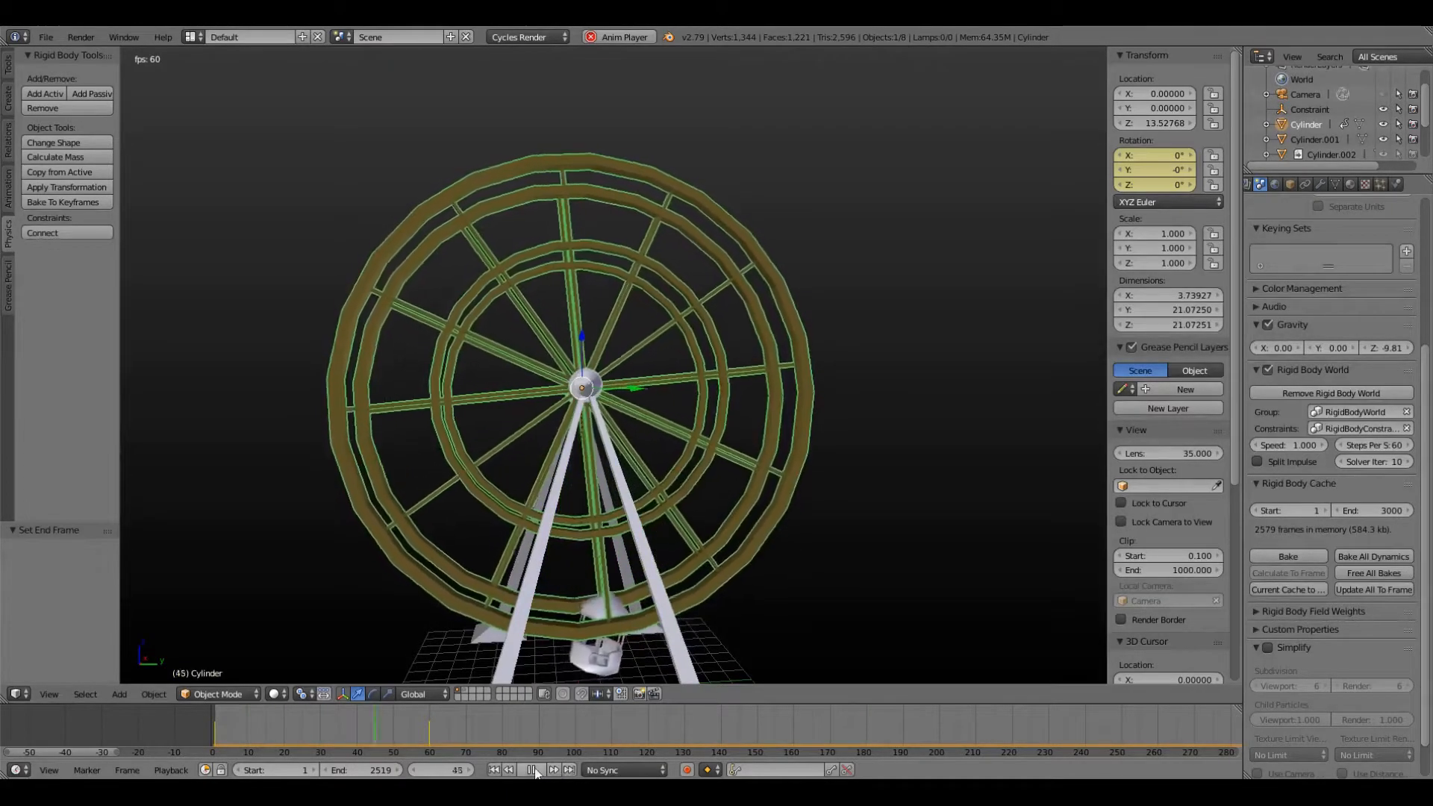
{"action": "key", "text": "Escape"}
{"action": "left_click", "coordinate": [568, 773]}
{"action": "key", "text": "Left"}
{"action": "key", "text": "Left"}
{"action": "key", "text": "Left"}
{"action": "key", "text": "Left"}
{"action": "key", "text": "Left"}
{"action": "key", "text": "Left"}
{"action": "key", "text": "Left"}
{"action": "key", "text": "Left"}
{"action": "key", "text": "Left"}
{"action": "key", "text": "Left"}
{"action": "key", "text": "Left"}
{"action": "key", "text": "Left"}
{"action": "key", "text": "Left"}
{"action": "key", "text": "Left"}
{"action": "key", "text": "Left"}
{"action": "key", "text": "Left"}
{"action": "key", "text": "Left"}
{"action": "key", "text": "Left"}
{"action": "key", "text": "Left"}
{"action": "key", "text": "Left"}
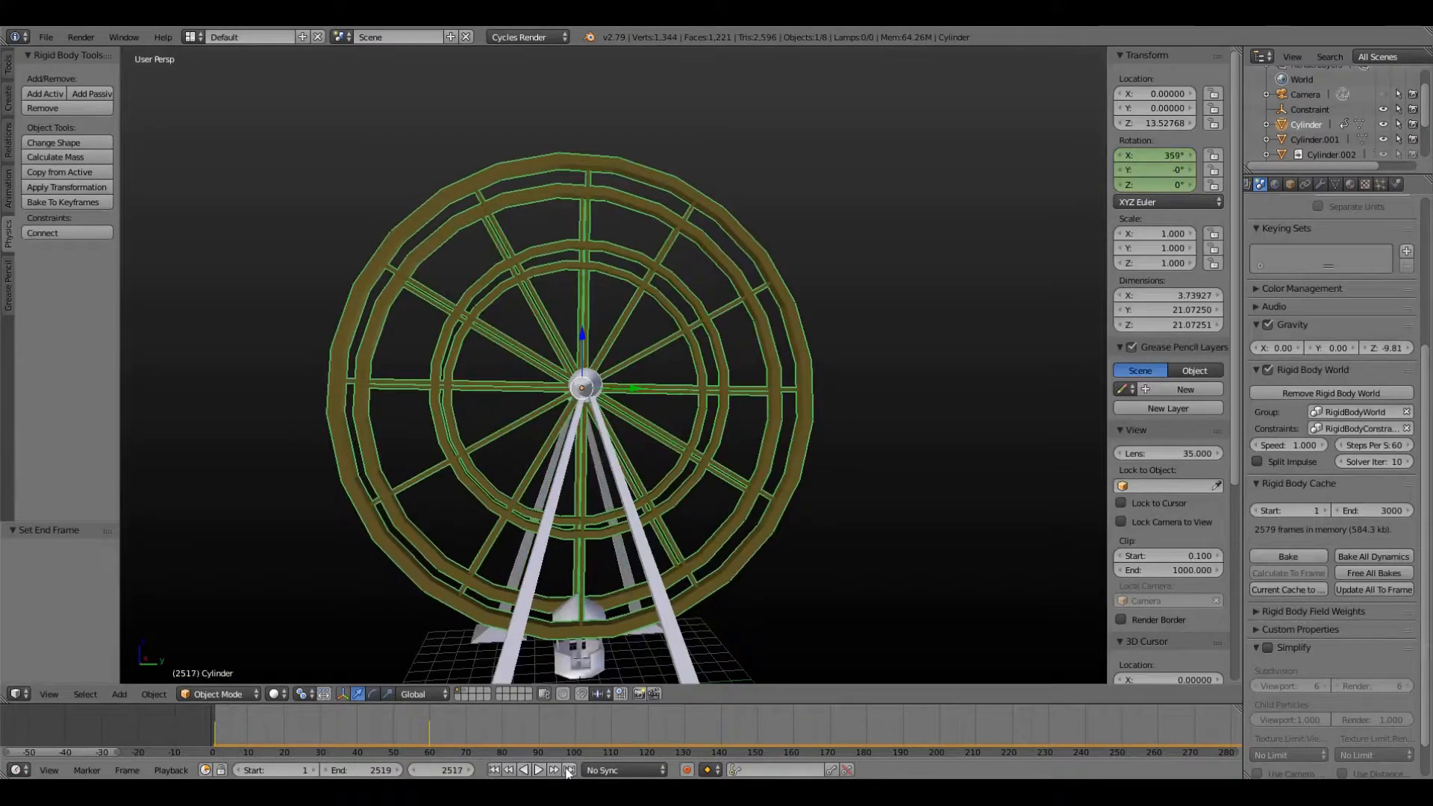
{"action": "left_click", "coordinate": [537, 770]}
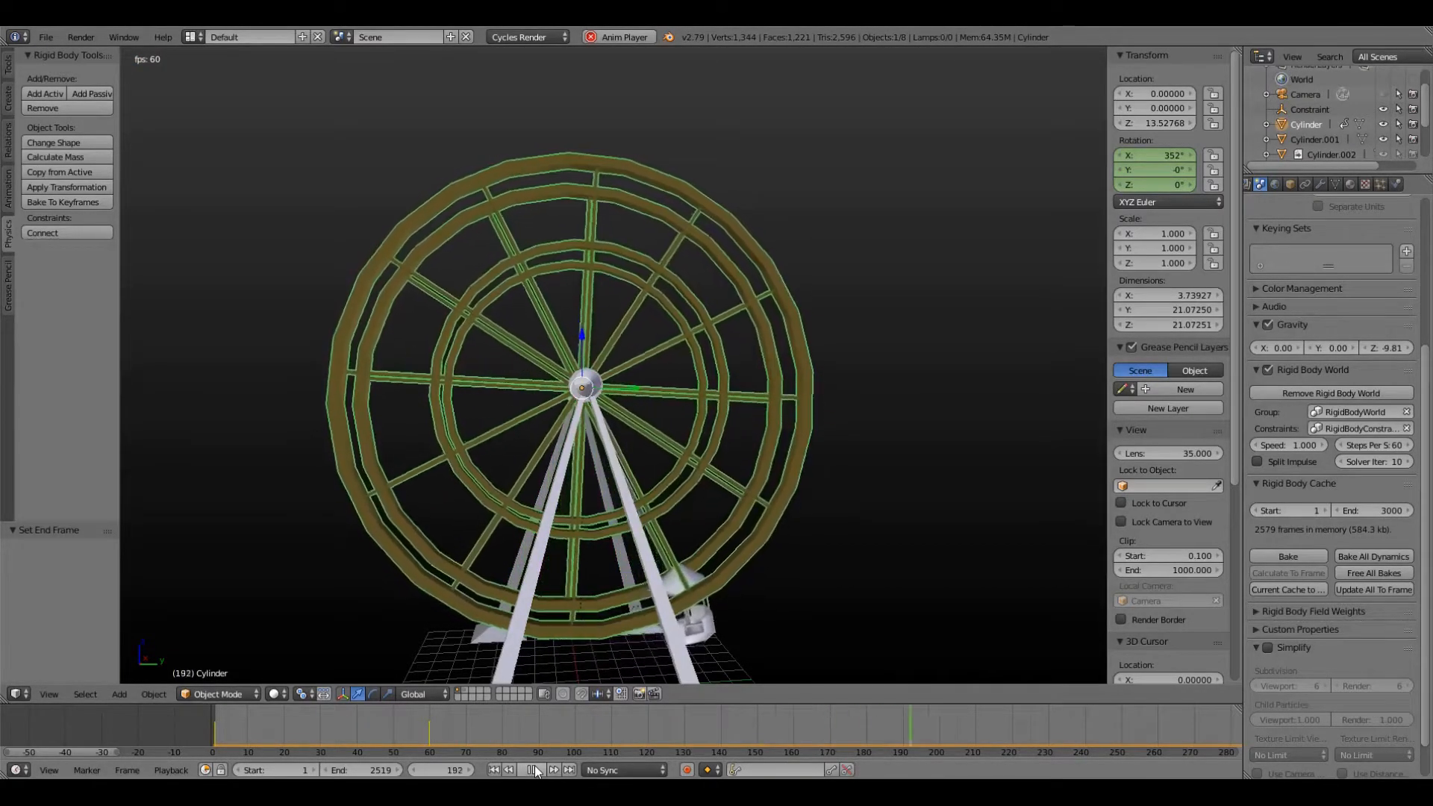
{"action": "left_click", "coordinate": [534, 770]}
{"action": "left_click", "coordinate": [494, 770]}
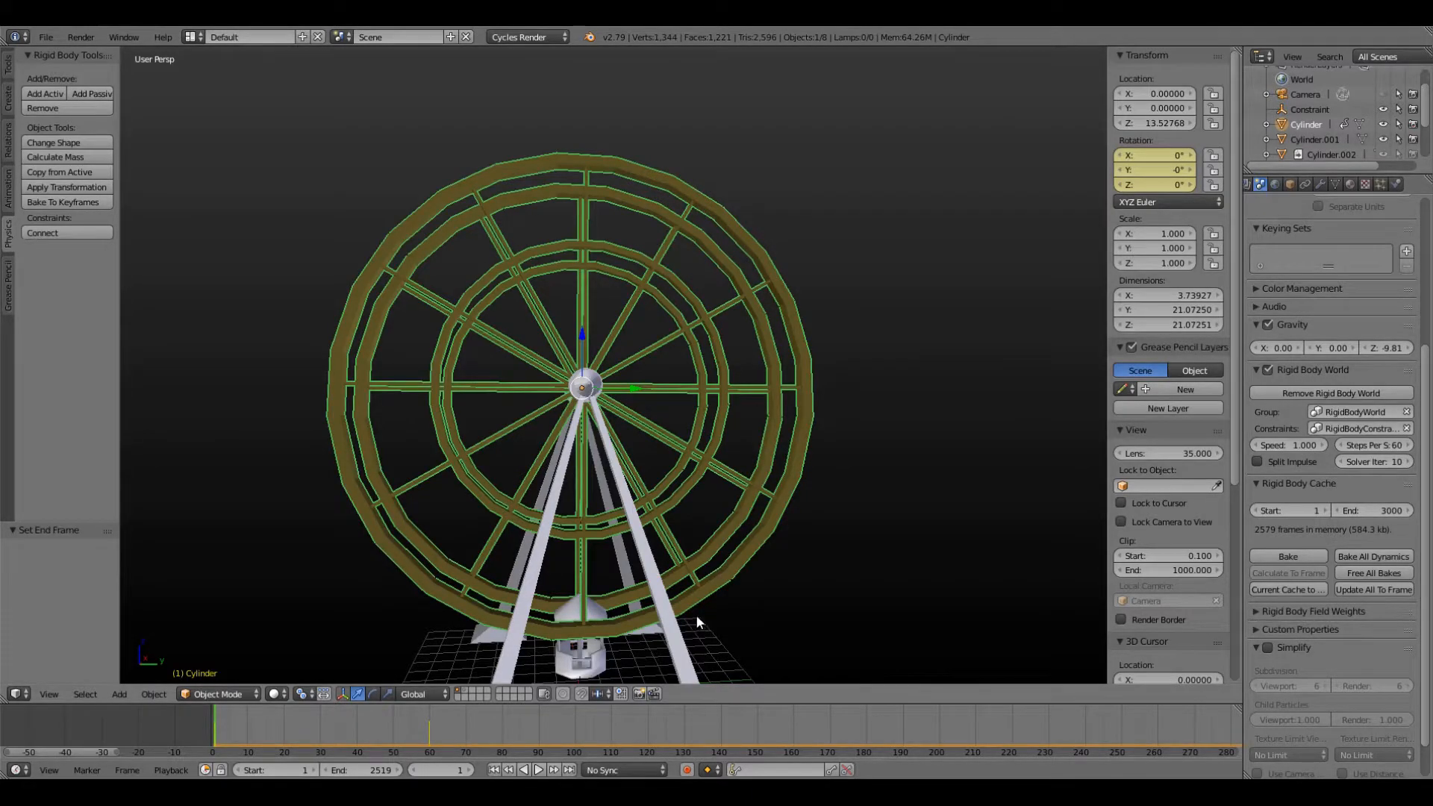
- Duplicate the bottom cabin and move the copy 20.5 units up the Z axis to the top of the wheel
{"action": "key", "text": "KP_3"}
{"action": "right_click", "coordinate": [574, 666]}
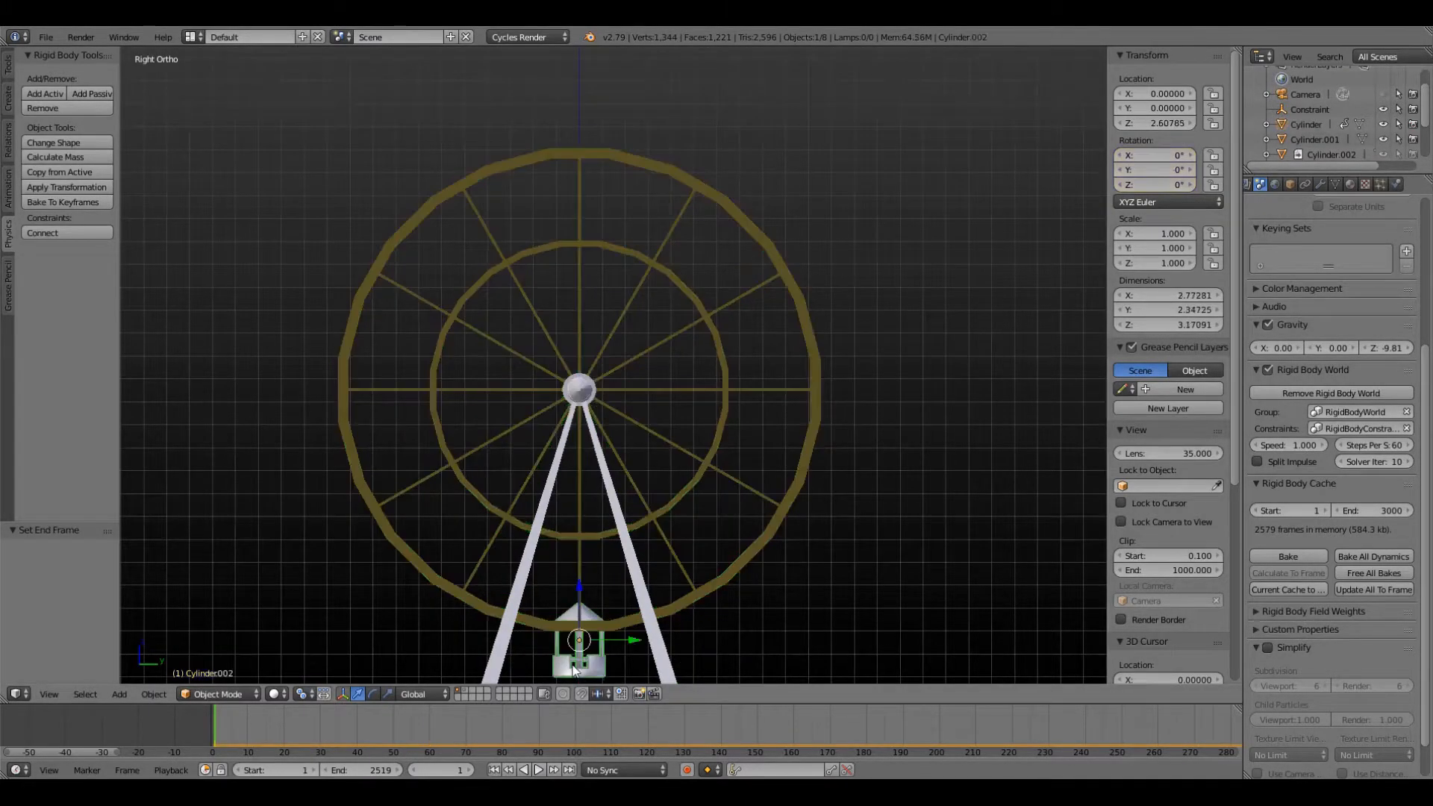
{"action": "key", "text": "shift+d"}
{"action": "key", "text": "z"}
{"action": "key", "text": "2"}
{"action": "key", "text": "0"}
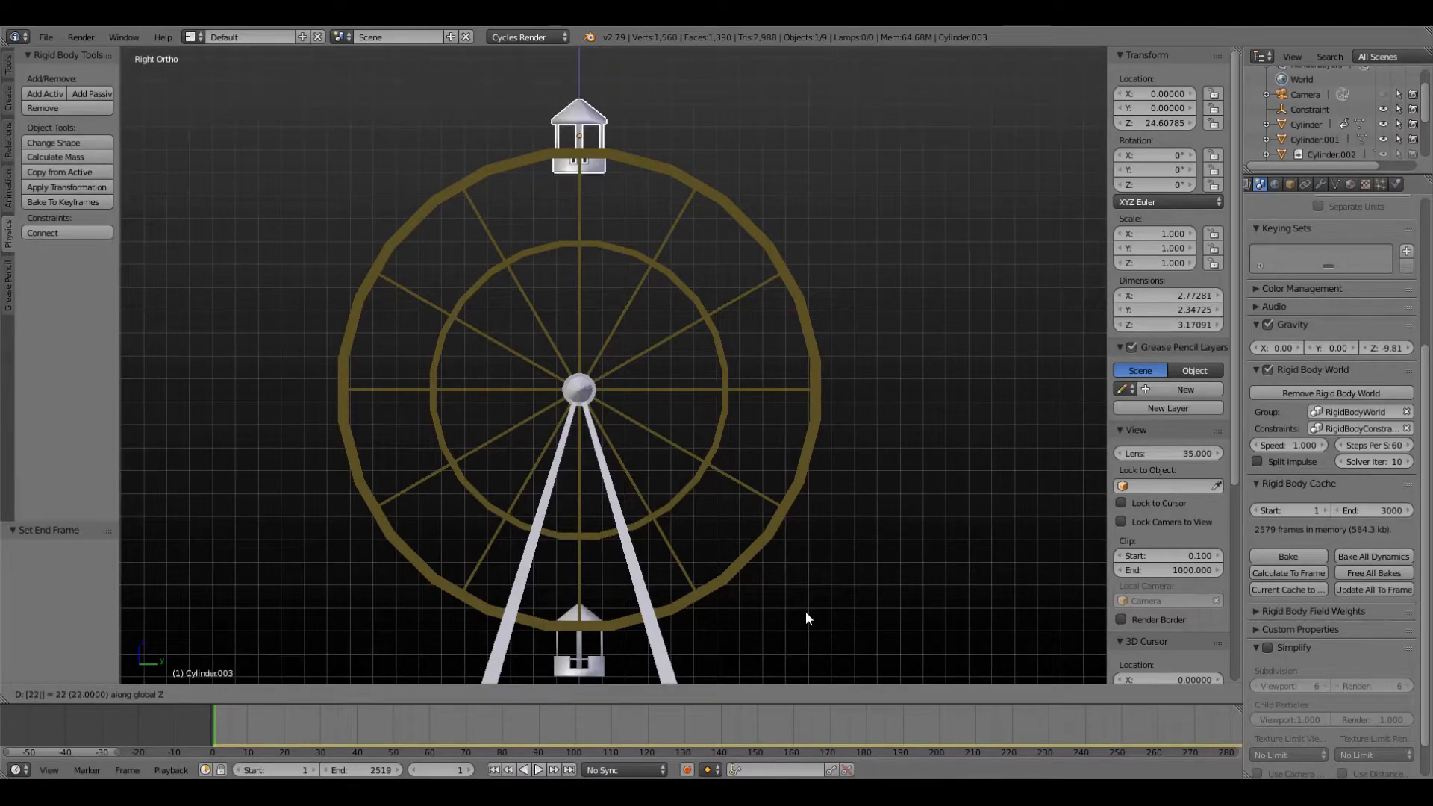
{"action": "key", "text": "BackSpace"}
{"action": "type", "text": "3"}
{"action": "key", "text": "BackSpace"}
{"action": "type", "text": "1"}
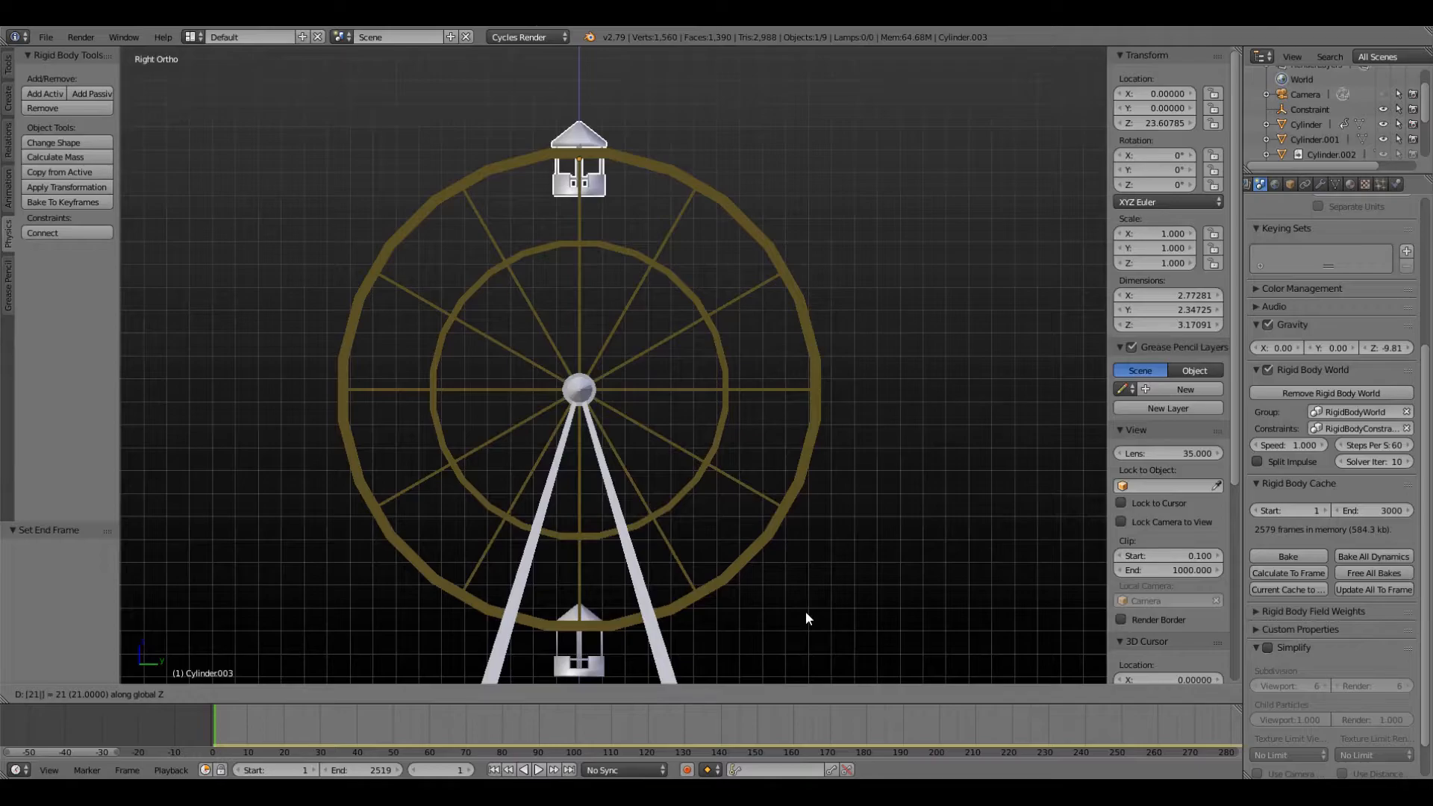
{"action": "key", "text": "BackSpace"}
{"action": "type", "text": ".5"}
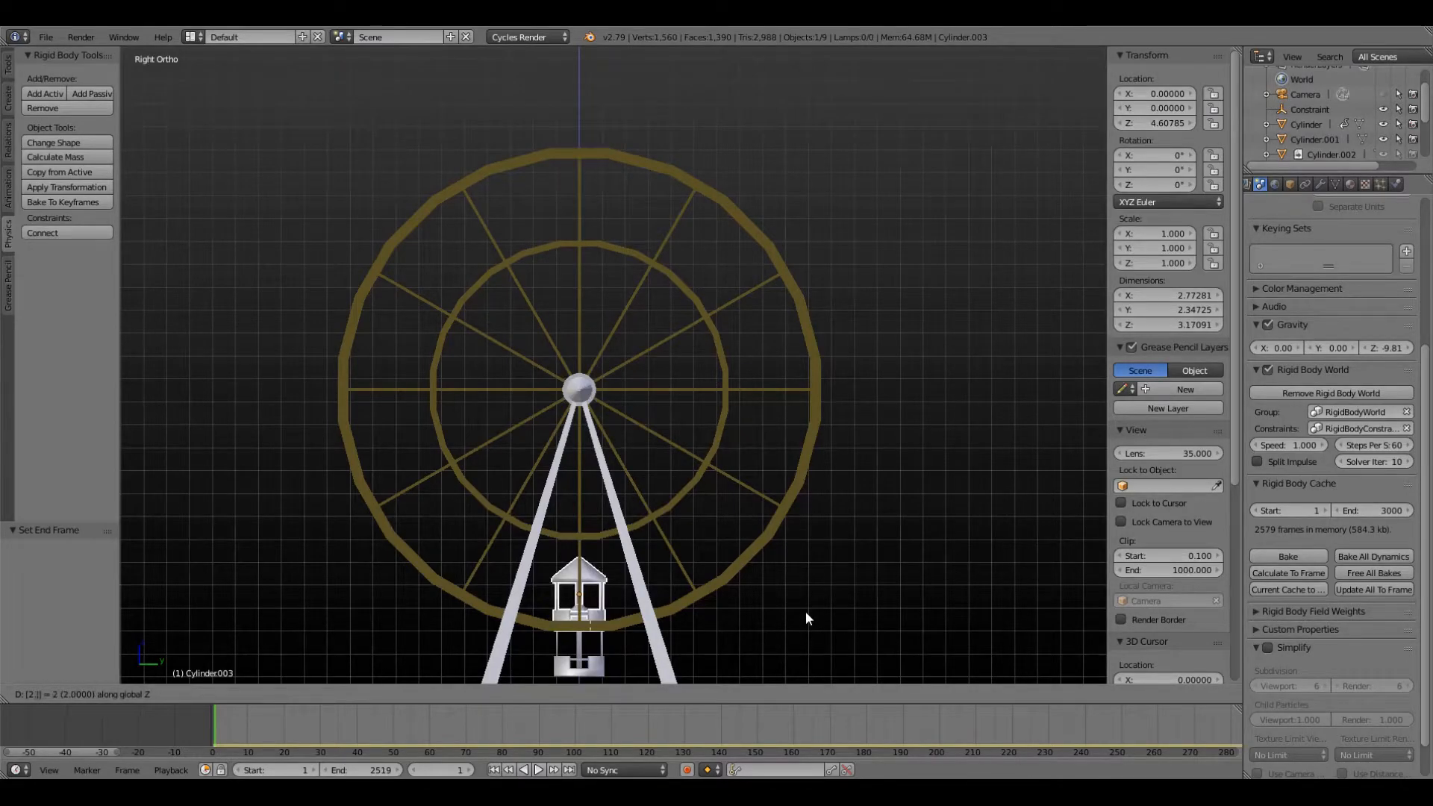
{"action": "key", "text": "BackSpace"}
{"action": "key", "text": "BackSpace"}
{"action": "type", "text": "0."}
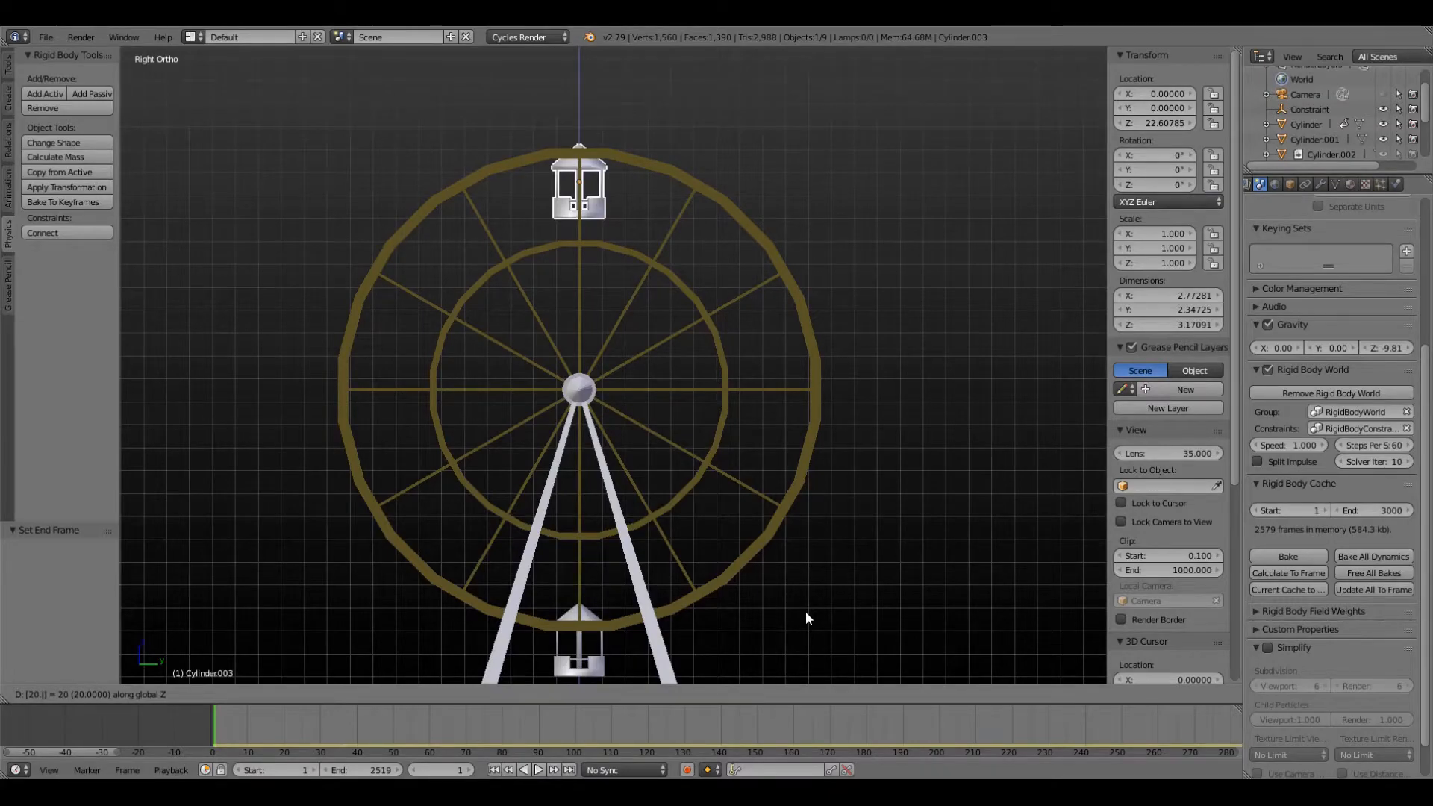
{"action": "type", "text": "5"}
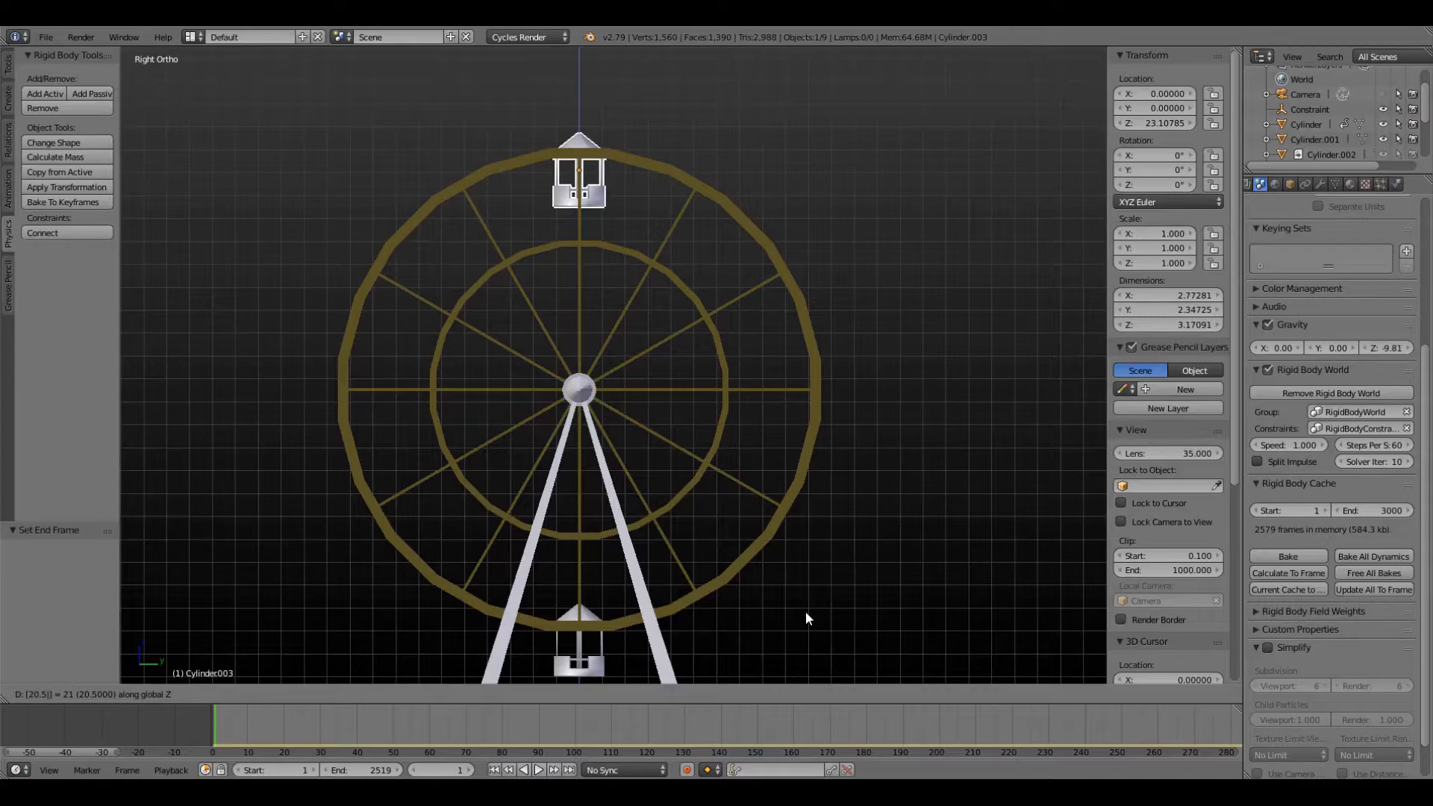
{"action": "key", "text": "Return"}
- Raise the top cabin by about 0.09 units along Z so its hanging bar lines up with the rim
{"action": "key", "text": "KP_Decimal"}
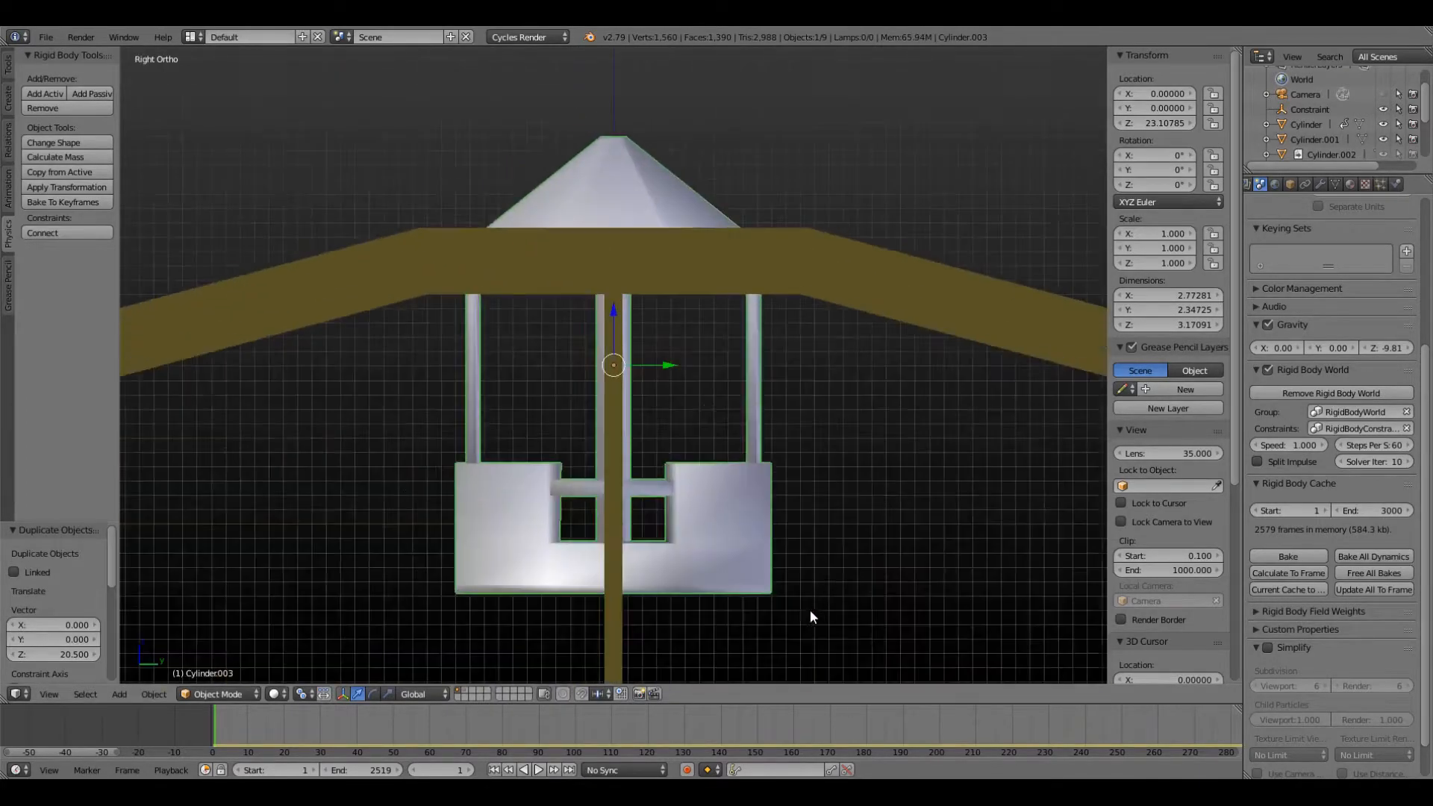
{"action": "middle_click_drag", "start_coordinate": [569, 348], "coordinate": [786, 322]}
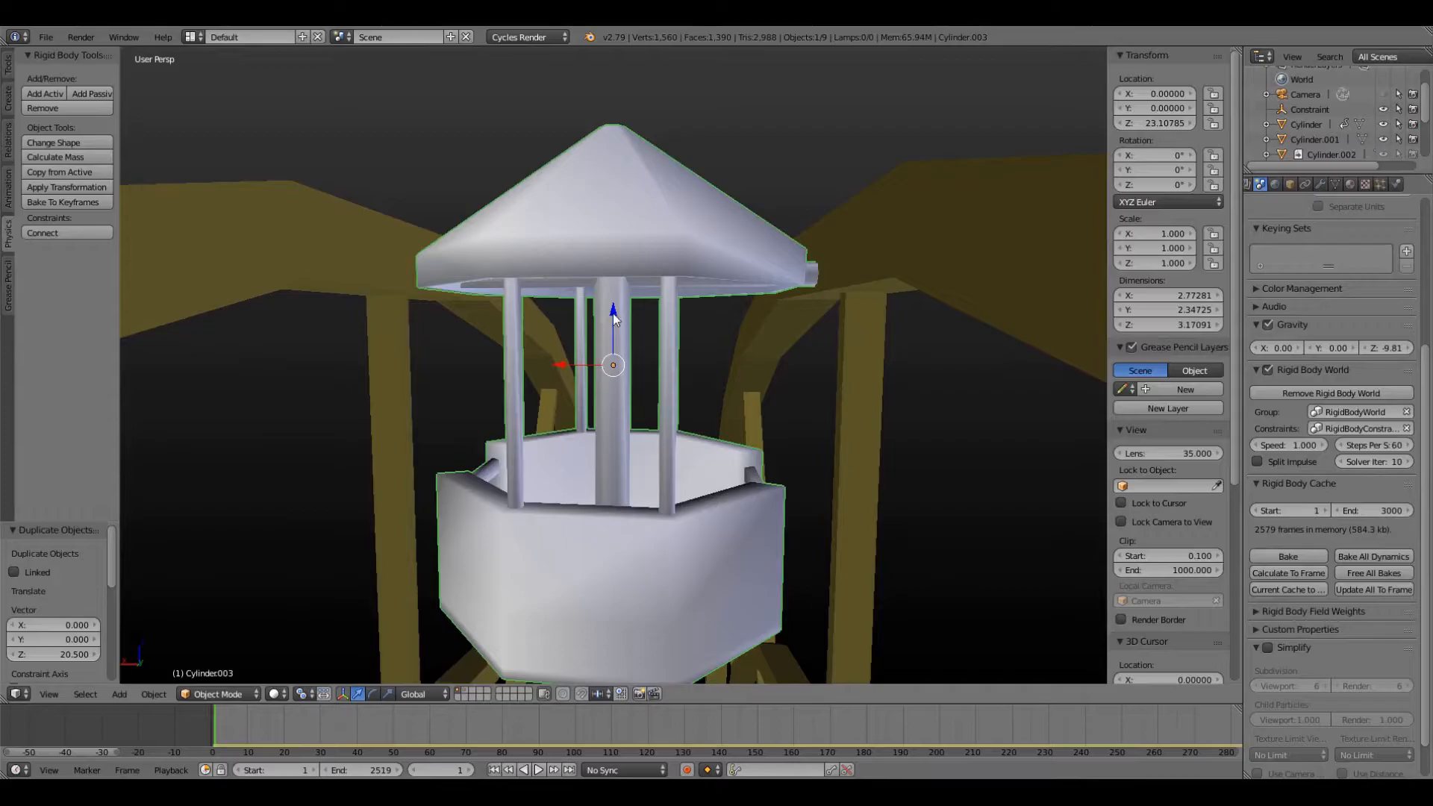
{"action": "left_click_drag", "start_coordinate": [613, 317], "coordinate": [620, 301]}
{"action": "middle_click_drag", "start_coordinate": [774, 371], "coordinate": [944, 444]}
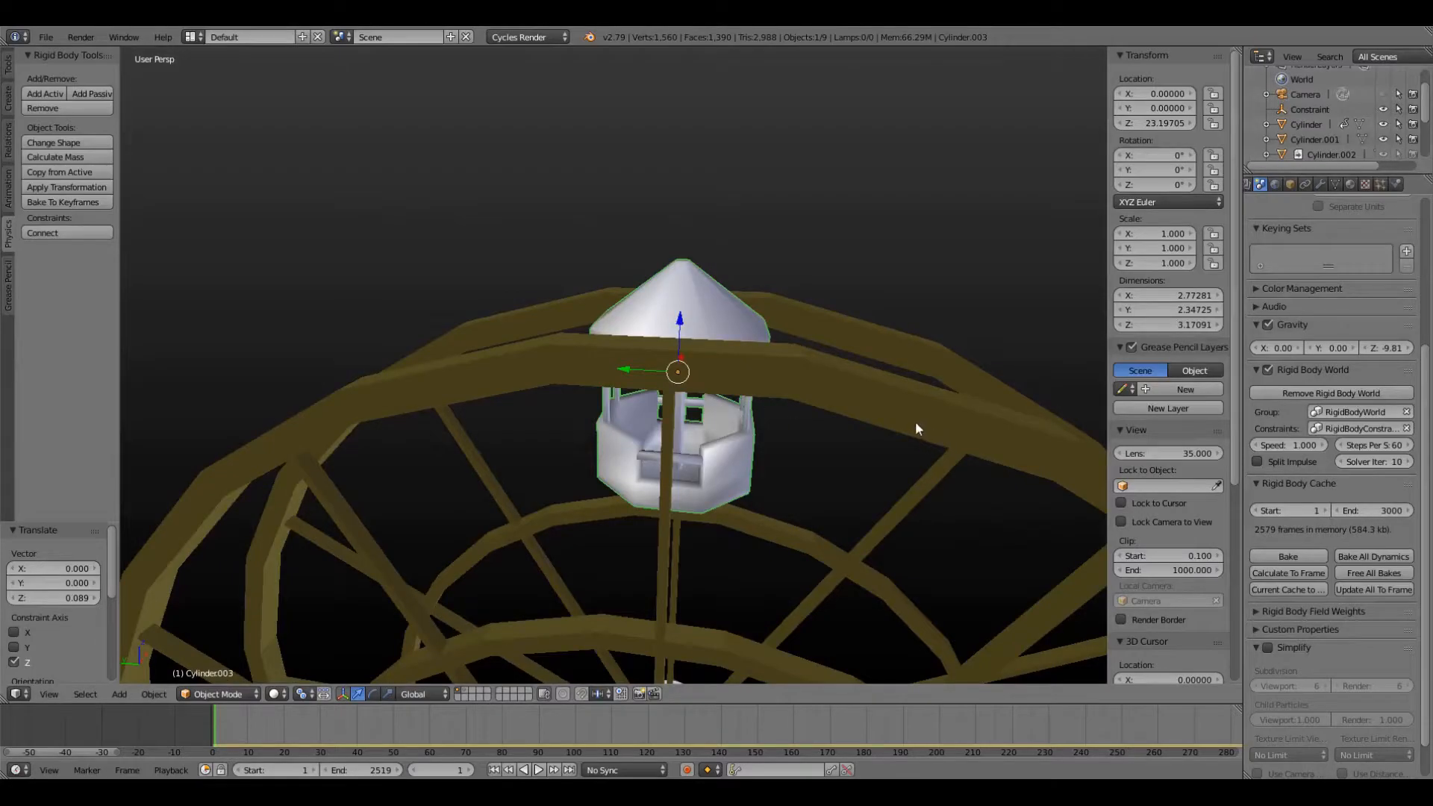
- Examine how the bottom cabin hangs on the rim compared with the top one, finishing with the whole wheel in side view
{"action": "key", "text": "KP_3"}
{"action": "scroll", "coordinate": [817, 522], "scroll_direction": "down", "scroll_amount": 8}
{"action": "middle_click_drag", "start_coordinate": [816, 560], "coordinate": [660, 474]}
{"action": "right_click", "coordinate": [748, 612]}
{"action": "key", "text": "KP_Decimal"}
{"action": "scroll", "coordinate": [661, 475], "scroll_direction": "down", "scroll_amount": 4}
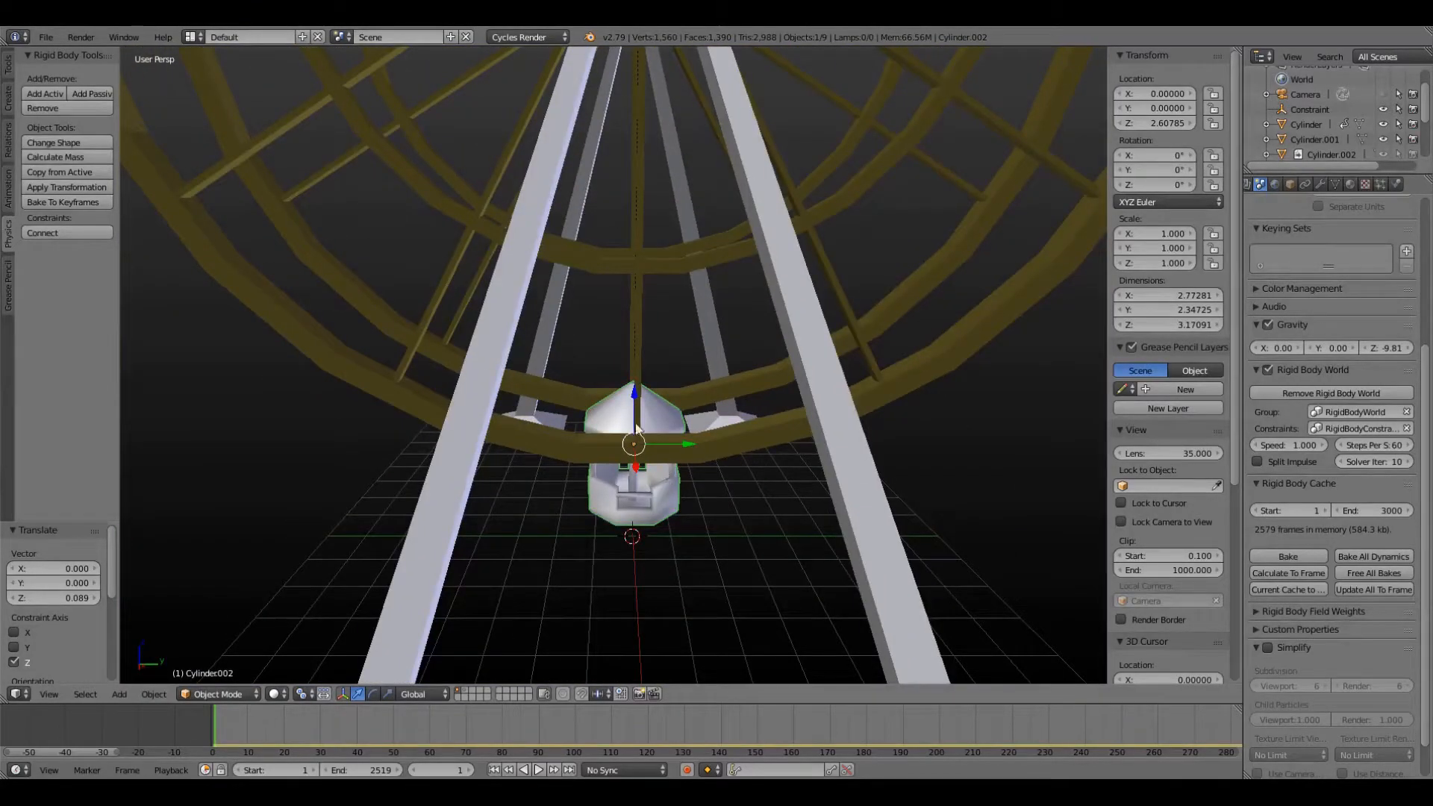
{"action": "right_click", "coordinate": [784, 313]}
{"action": "key", "text": "KP_3"}
{"action": "key", "text": "Home"}
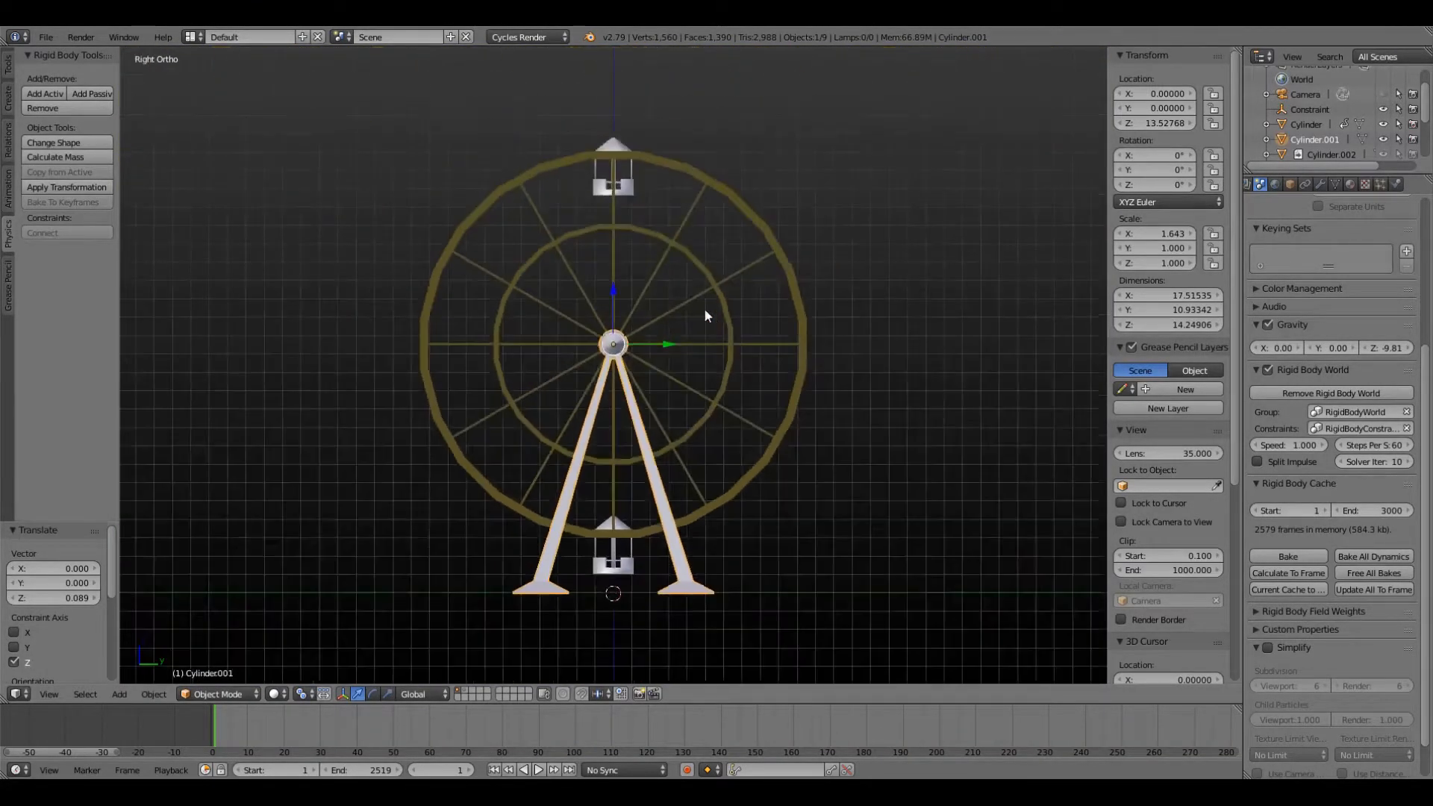
- Duplicate the top and bottom cabins in place and try rotating the copies around the wheel
{"action": "right_click", "coordinate": [625, 186]}
{"action": "right_click", "coordinate": [627, 573], "text": "shift"}
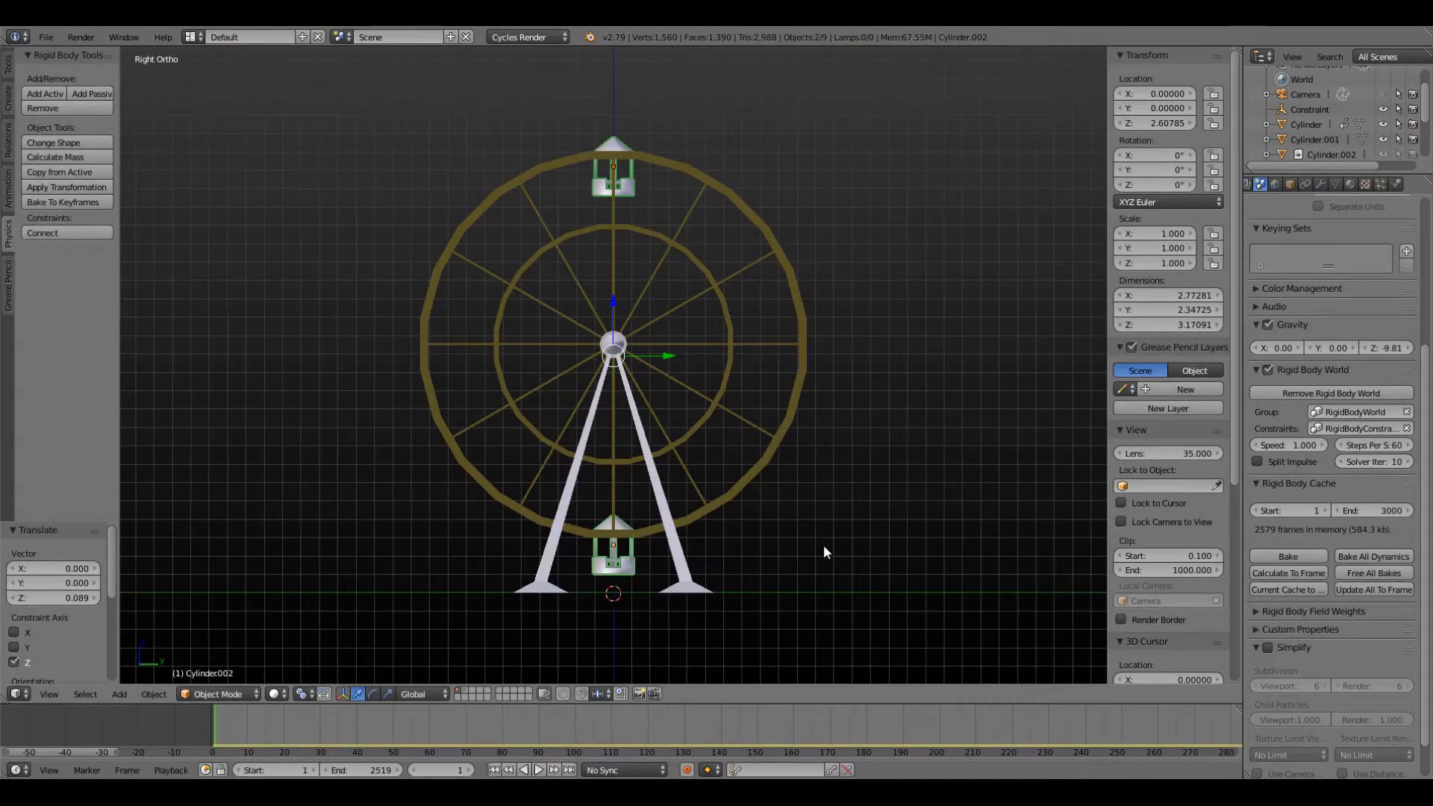
{"action": "key", "text": "shift+d"}
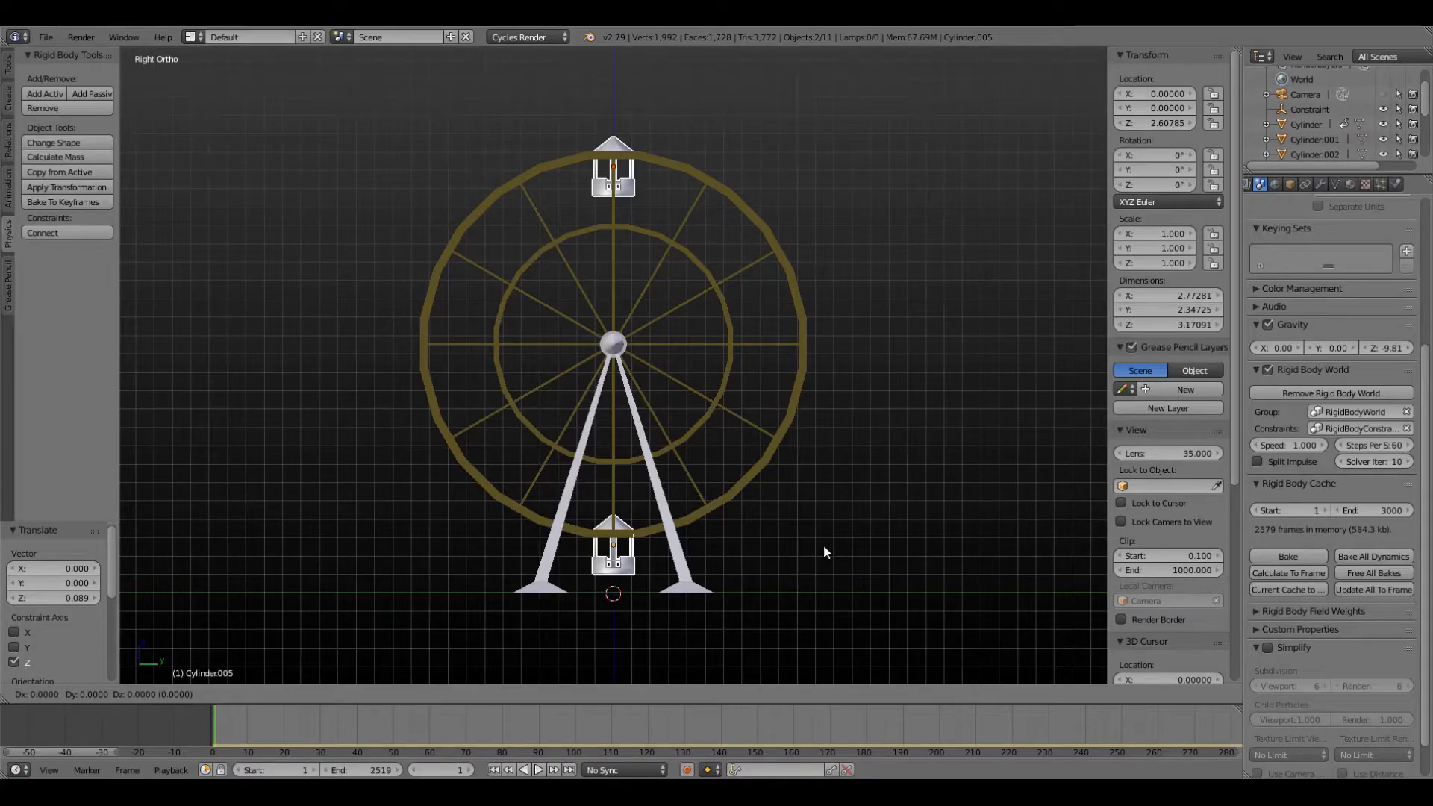
{"action": "key", "text": "Escape"}
{"action": "key", "text": "r"}
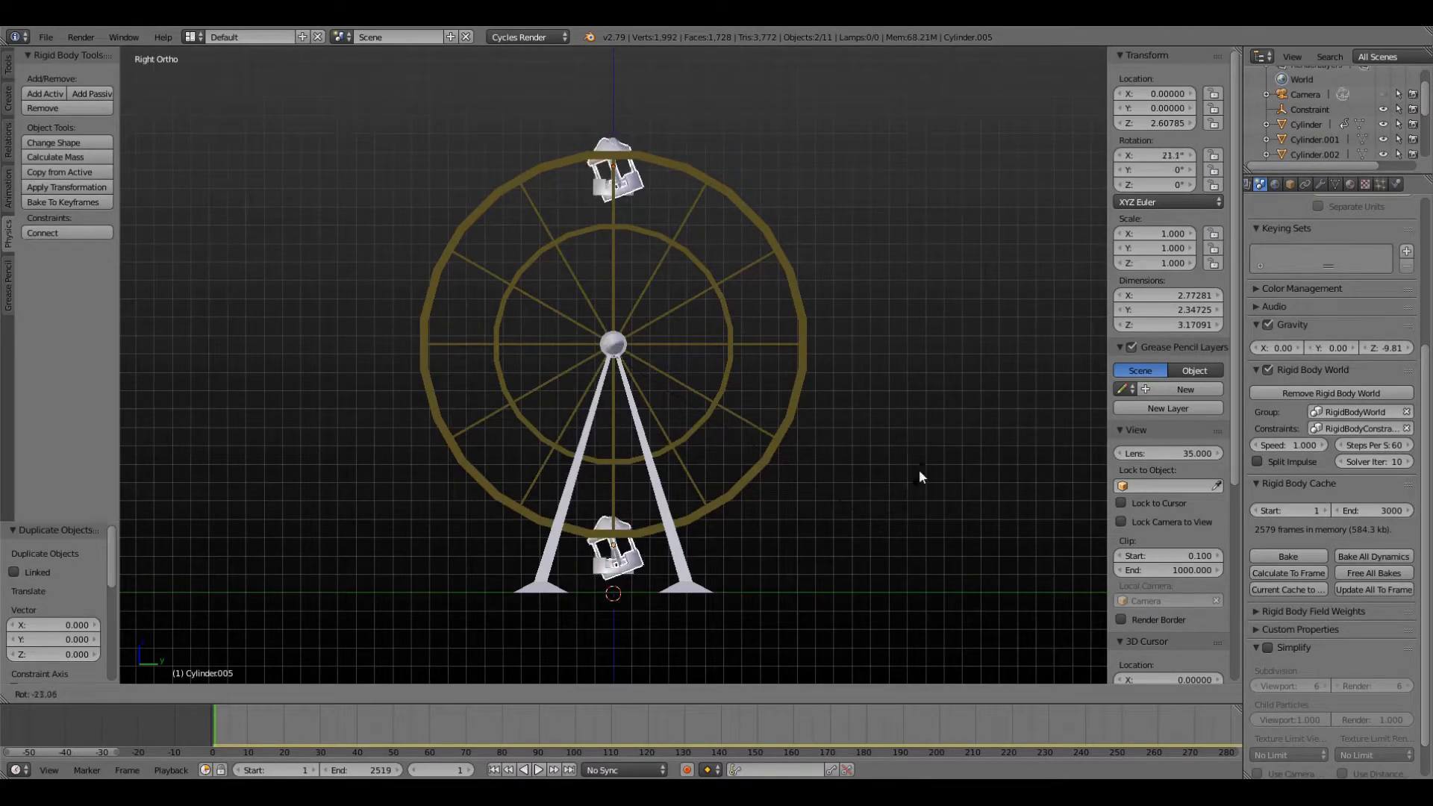
{"action": "key", "text": "Escape"}
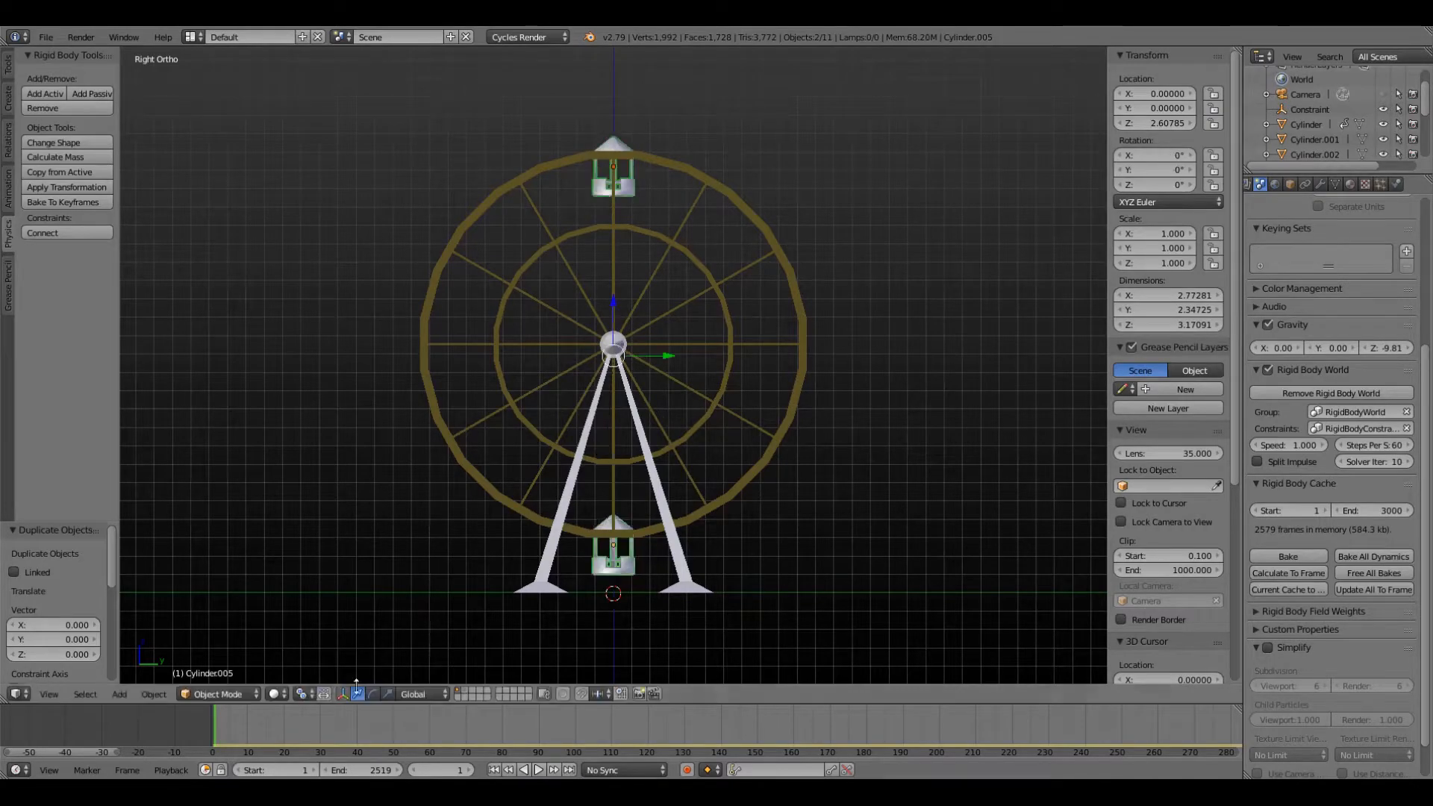
- Set the pivot point to Median Point and try rotating the two copied cabins about the X axis
{"action": "left_click", "coordinate": [307, 694]}
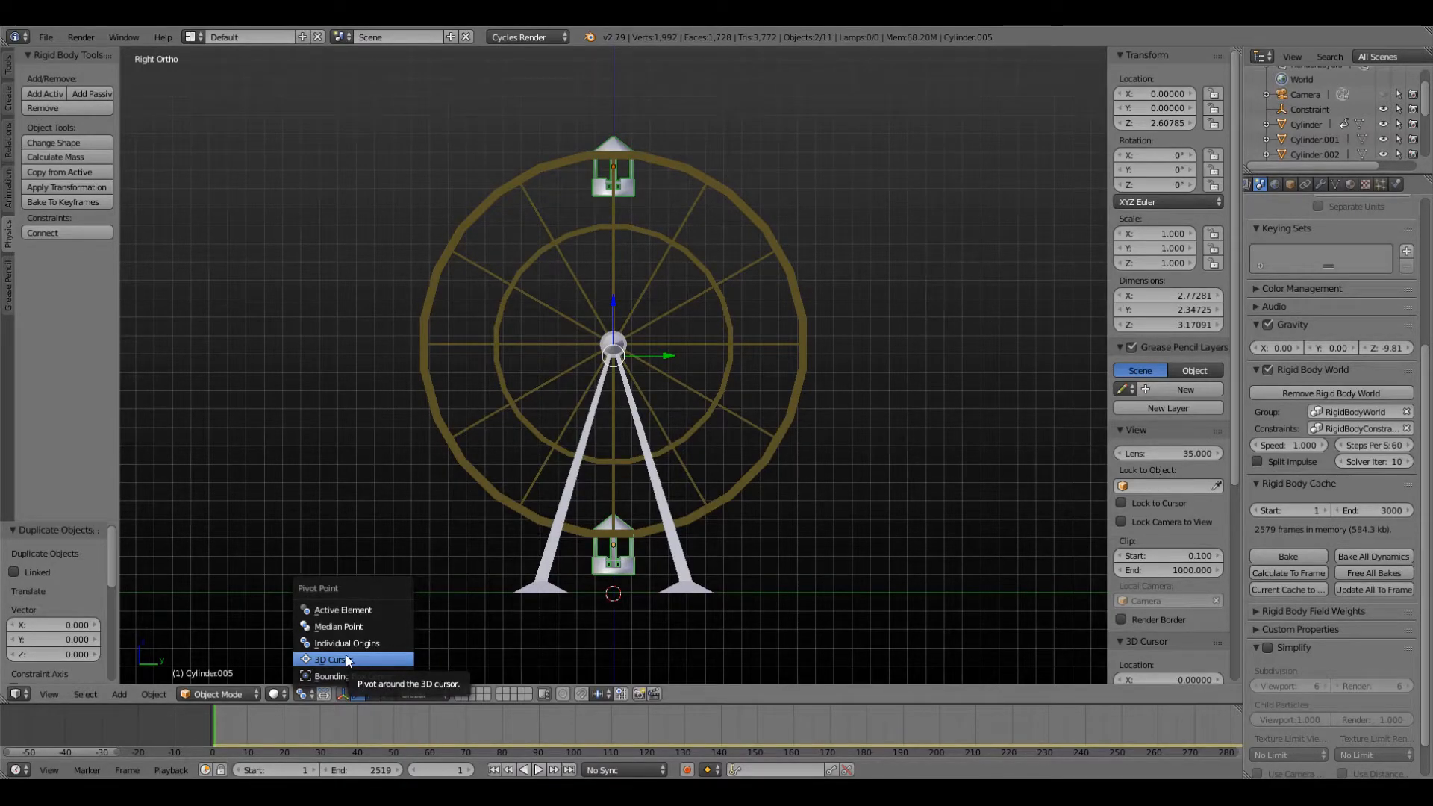
{"action": "left_click", "coordinate": [354, 628]}
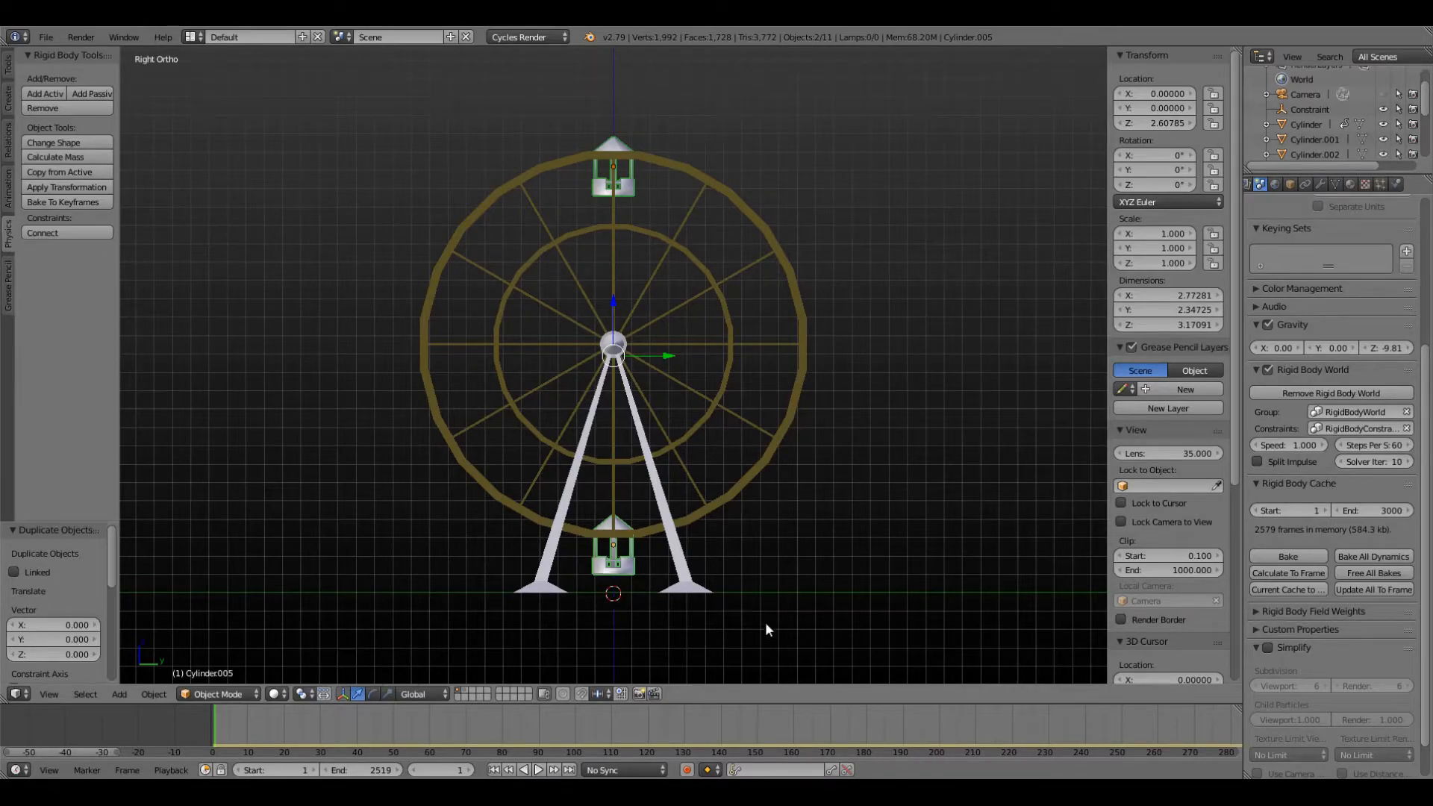
{"action": "key", "text": "r"}
{"action": "key", "text": "y"}
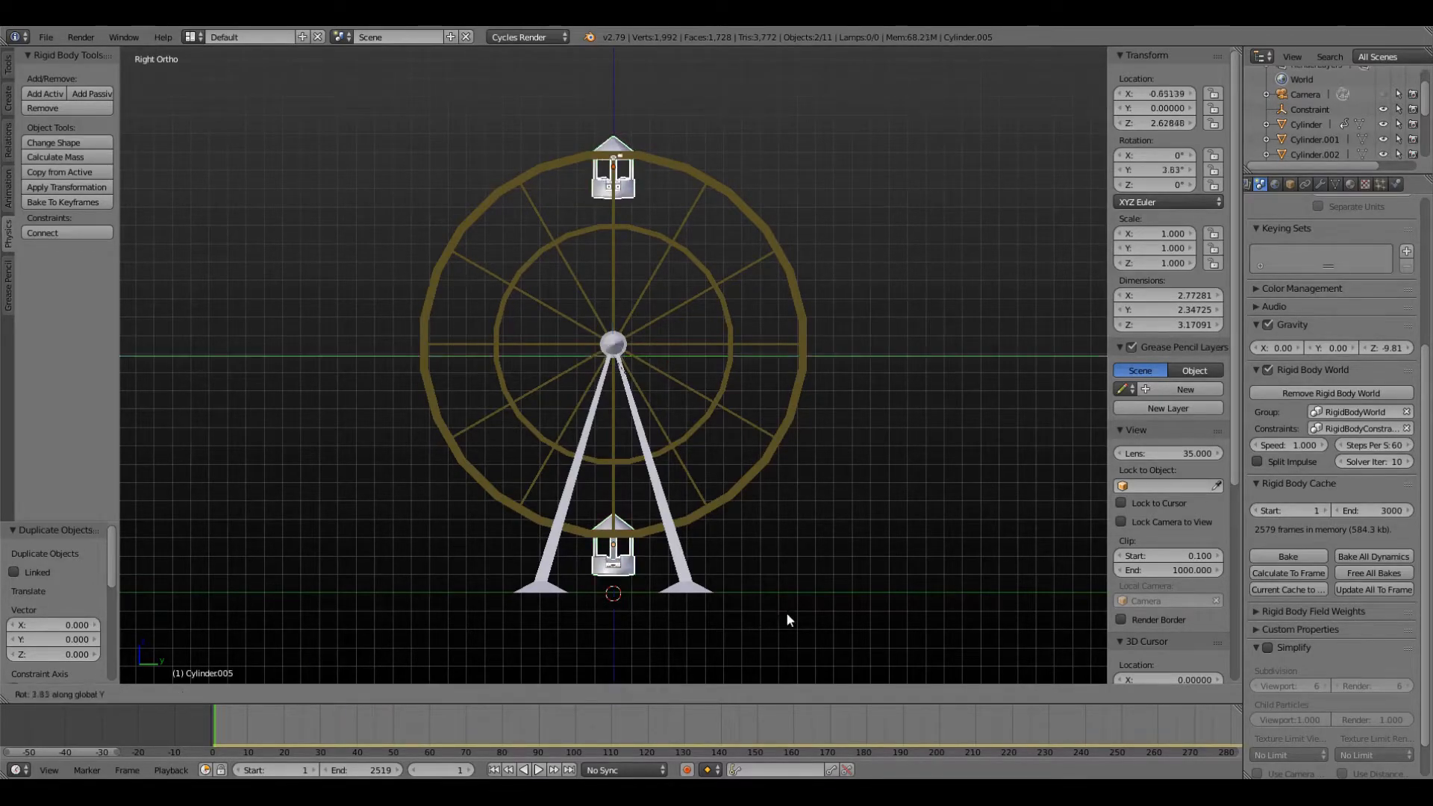
{"action": "key", "text": "x"}
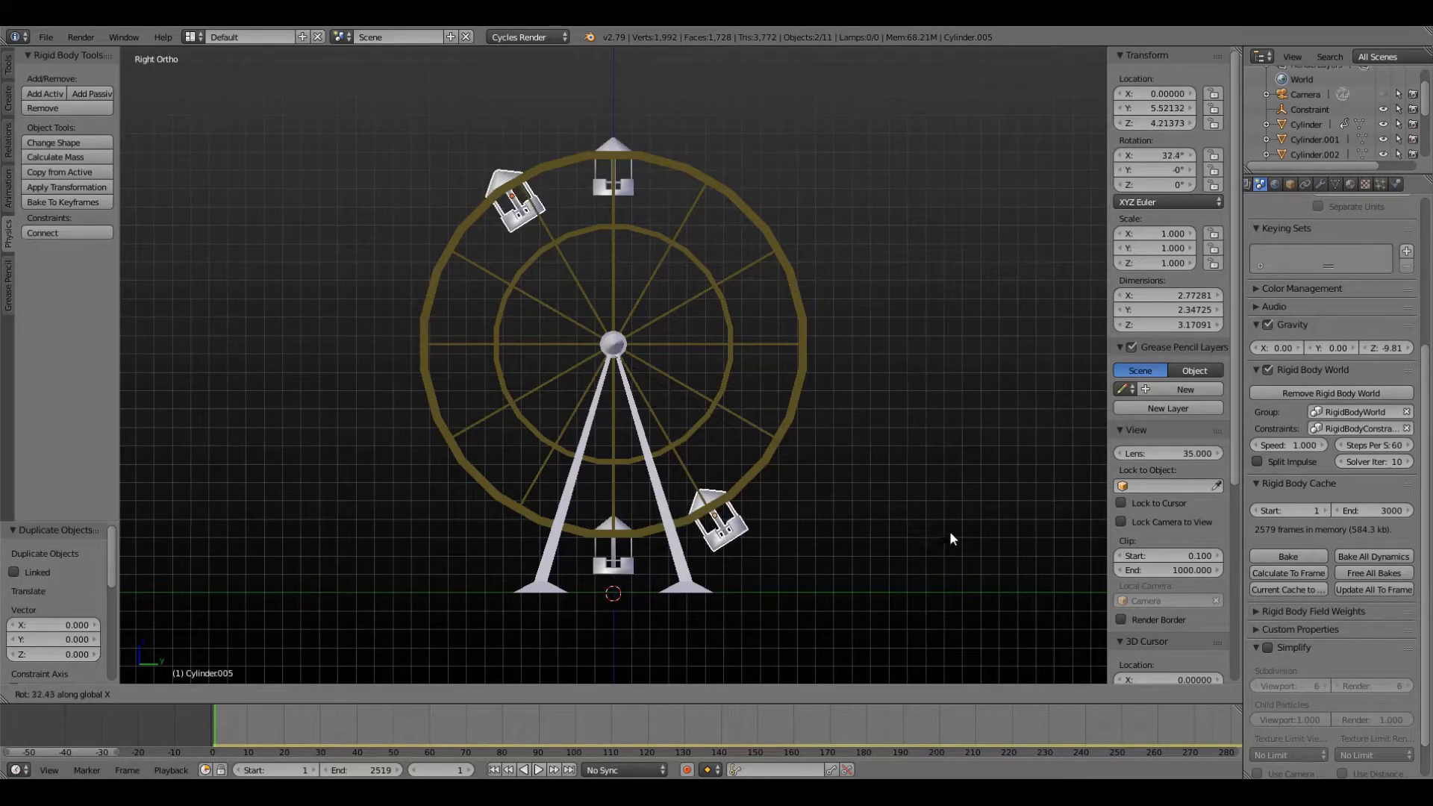
{"action": "key", "text": "Escape"}
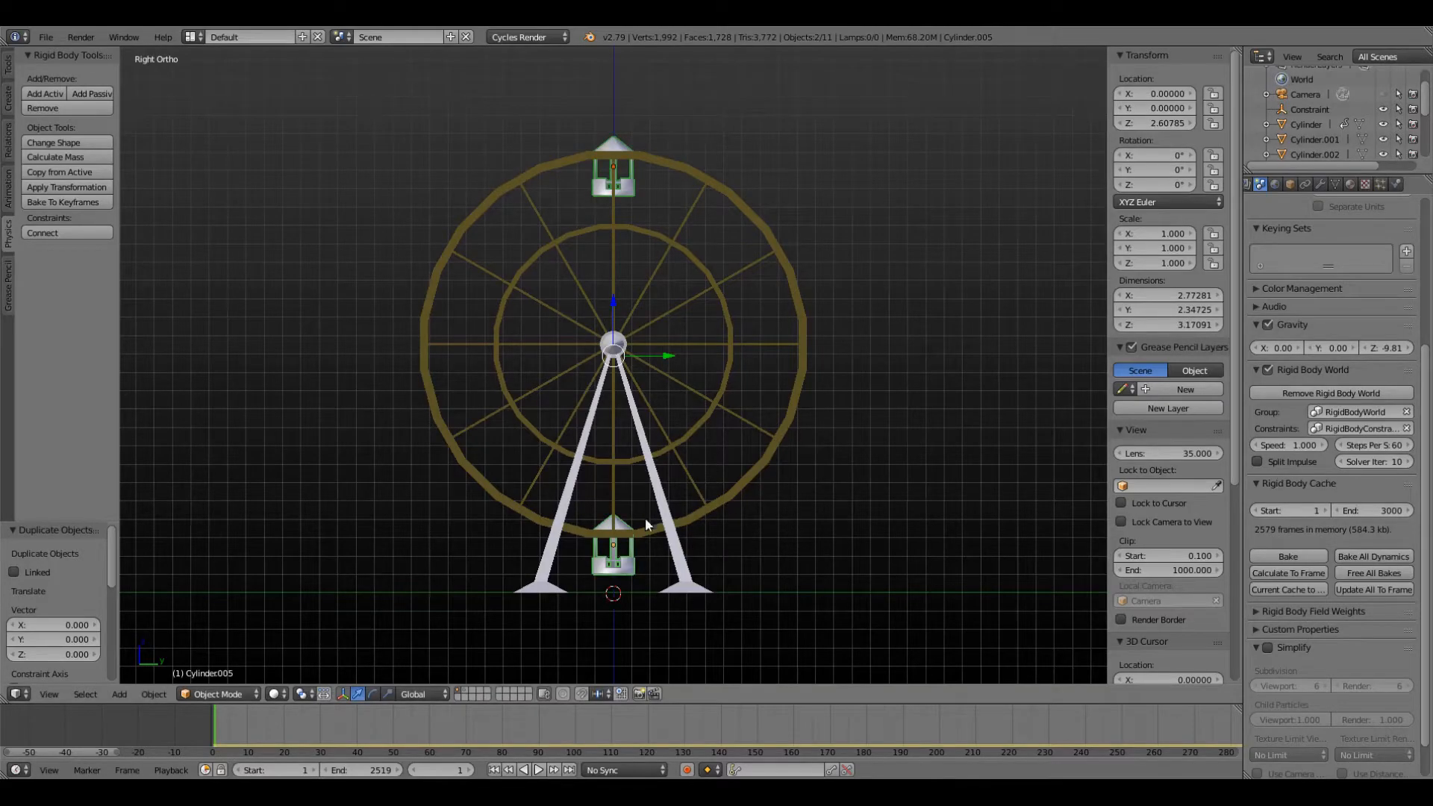
- Undo the duplication of the top and bottom cabins
{"action": "scroll", "coordinate": [645, 515], "scroll_direction": "up", "scroll_amount": 4}
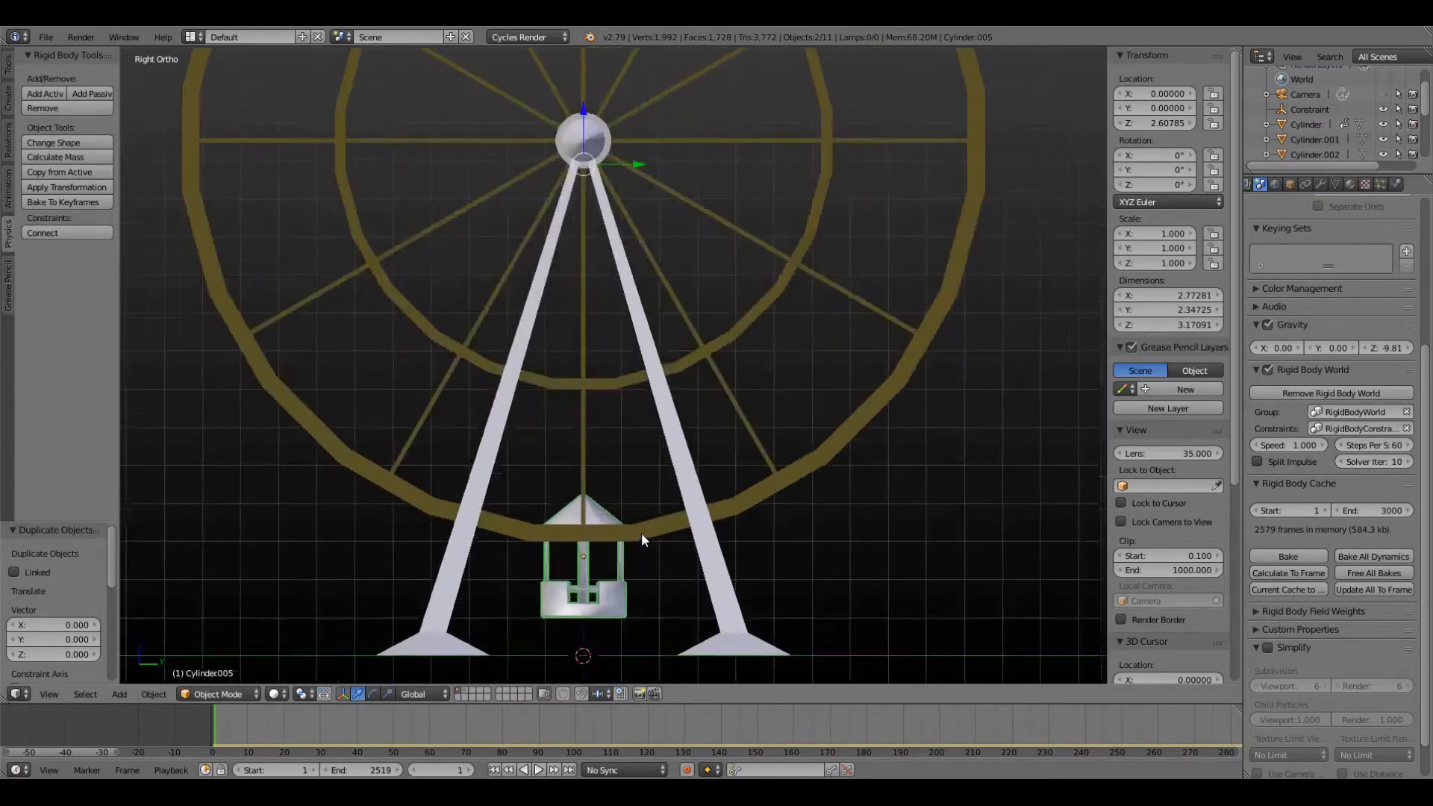
{"action": "scroll", "coordinate": [621, 567], "scroll_direction": "down", "scroll_amount": 4}
{"action": "key", "text": "ctrl+z"}
- Duplicate the bottom cabin and place the copy at the adjacent spoke's end, about 5.17 units along Y and 1.37 along Z
{"action": "right_click", "coordinate": [620, 567]}
{"action": "scroll", "coordinate": [633, 557], "scroll_direction": "up", "scroll_amount": 9}
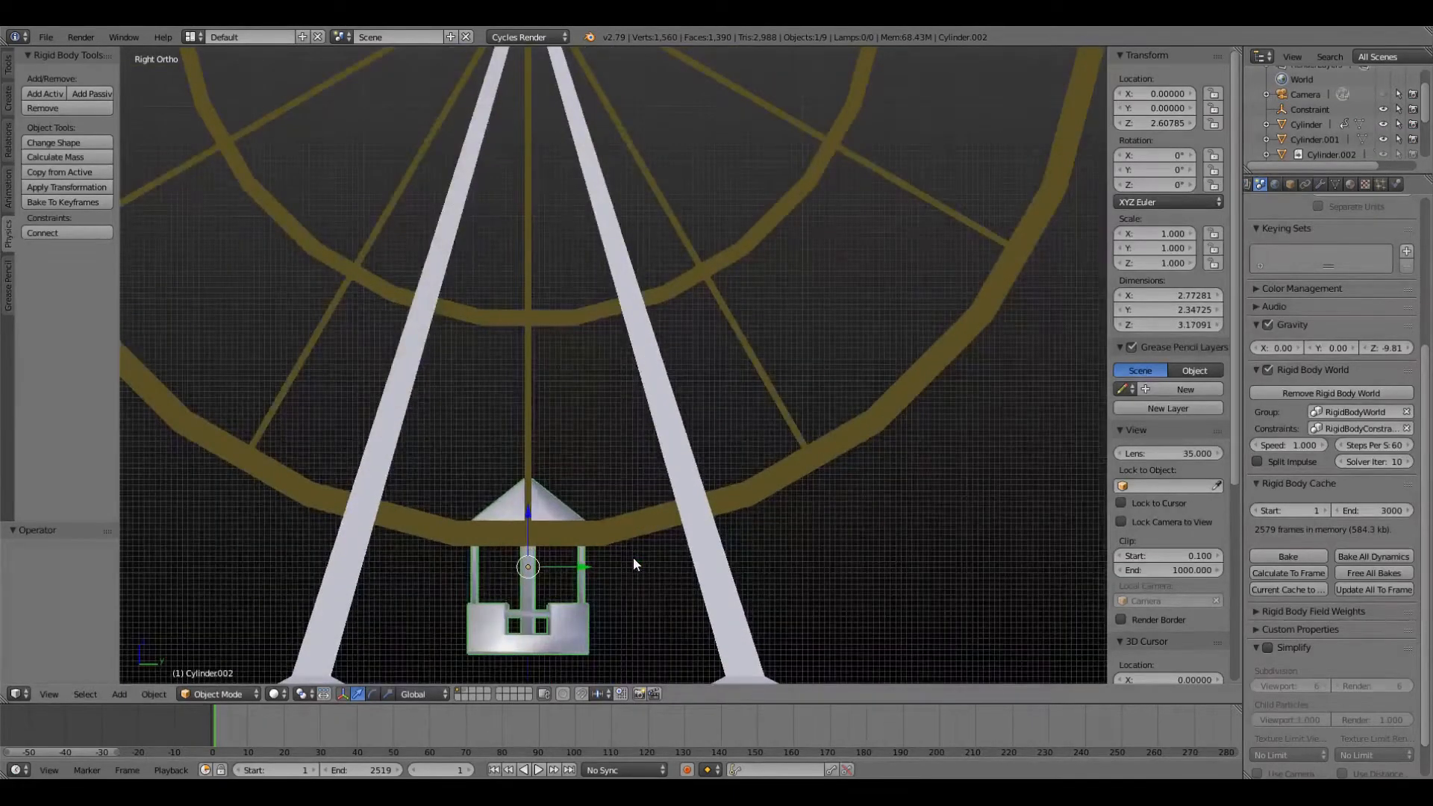
{"action": "key", "text": "shift+d"}
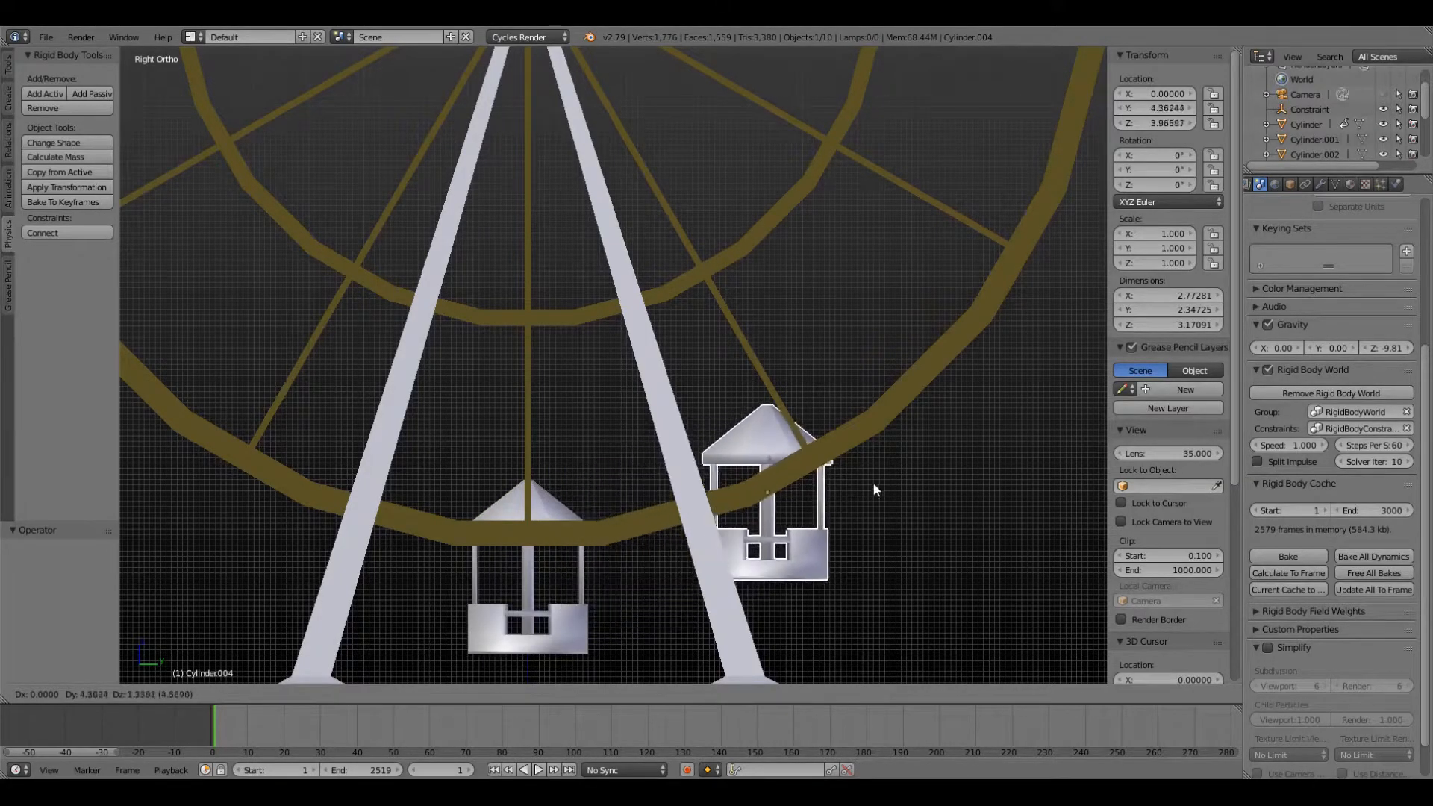
{"action": "left_click", "coordinate": [916, 481]}
{"action": "scroll", "coordinate": [820, 488], "scroll_direction": "down", "scroll_amount": 2}
{"action": "middle_click_drag", "start_coordinate": [819, 479], "coordinate": [655, 451]}
{"action": "scroll", "coordinate": [879, 468], "scroll_direction": "up", "scroll_amount": 5}
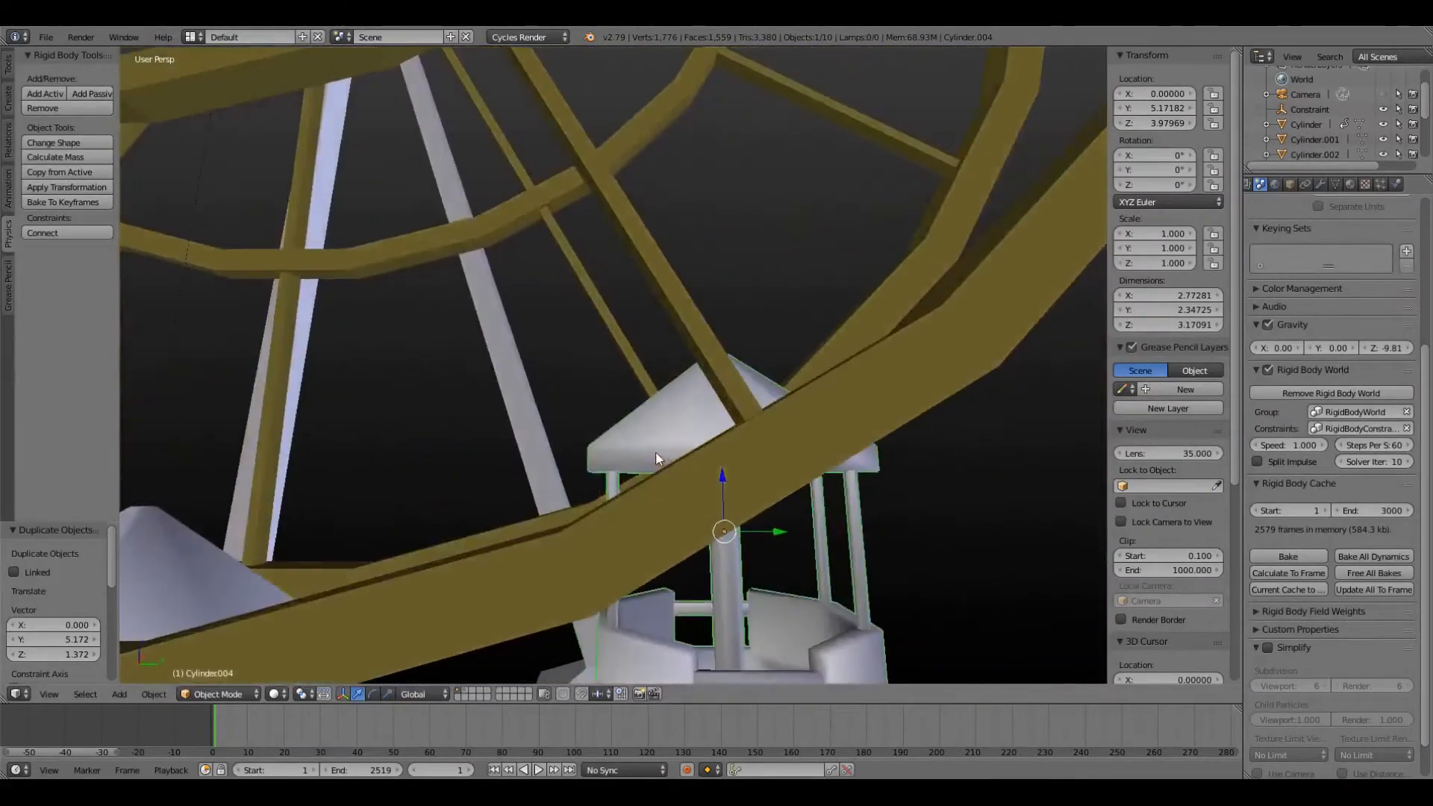
- Duplicate that cabin to the end of the next spoke up the rim and shift the copy about 0.1 units along Y
{"action": "key", "text": "KP_3"}
{"action": "key", "text": "KP_5"}
{"action": "scroll", "coordinate": [714, 442], "scroll_direction": "down", "scroll_amount": 3}
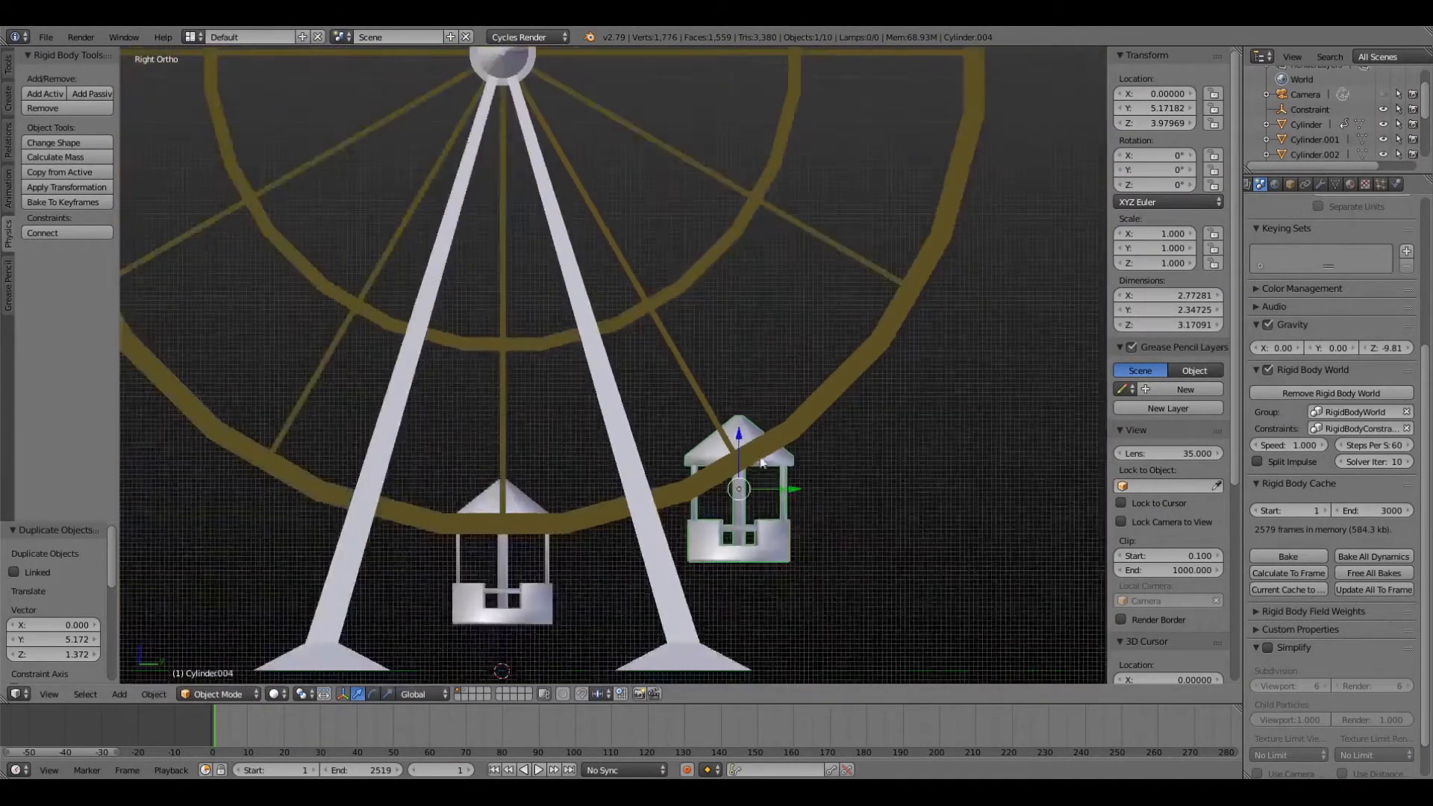
{"action": "middle_click_drag", "start_coordinate": [860, 423], "coordinate": [751, 508], "text": "shift"}
{"action": "key", "text": "shift+d"}
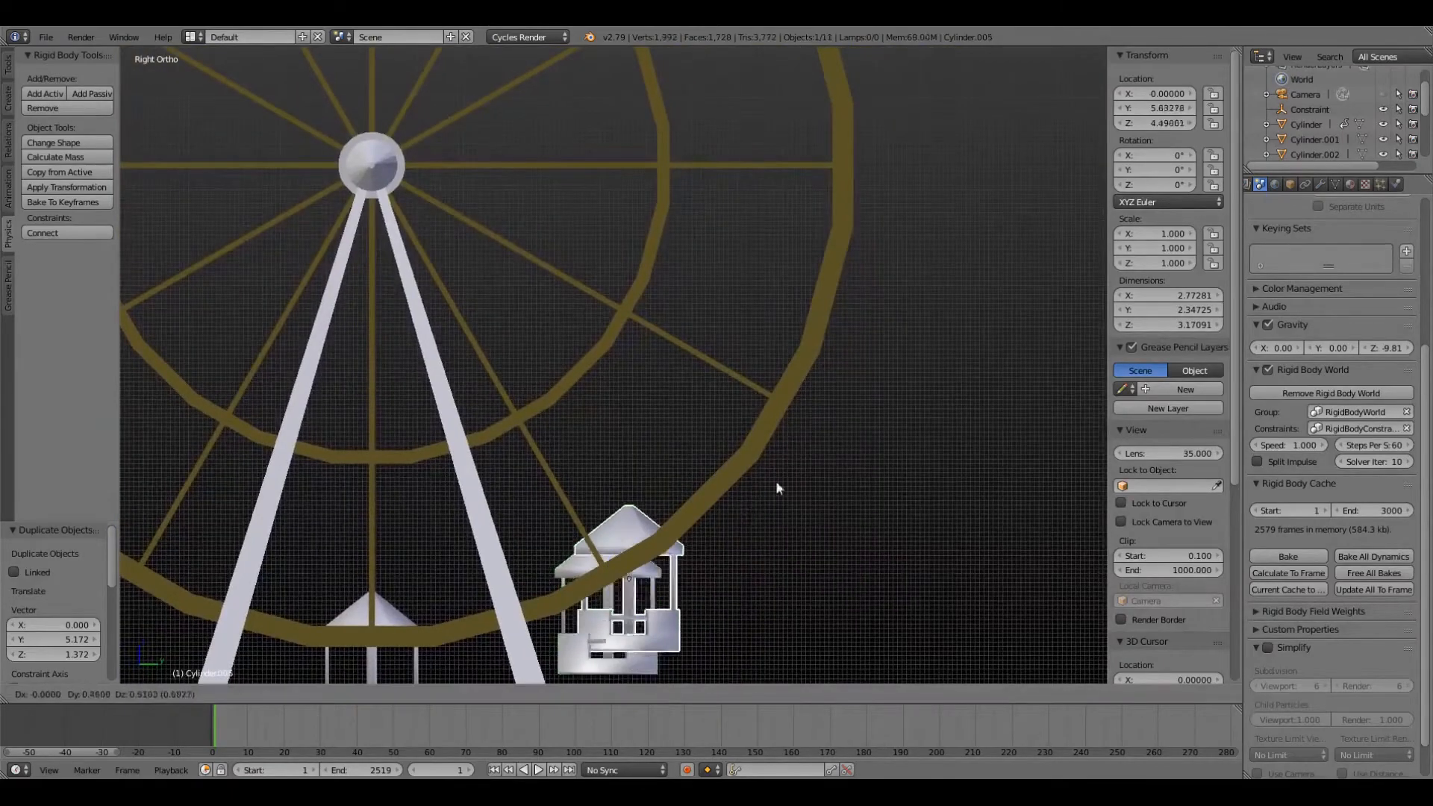
{"action": "left_click", "coordinate": [919, 335]}
{"action": "middle_click_drag", "start_coordinate": [912, 352], "coordinate": [886, 368]}
{"action": "key", "text": "g"}
{"action": "key", "text": "y"}
{"action": "left_click", "coordinate": [541, 464]}
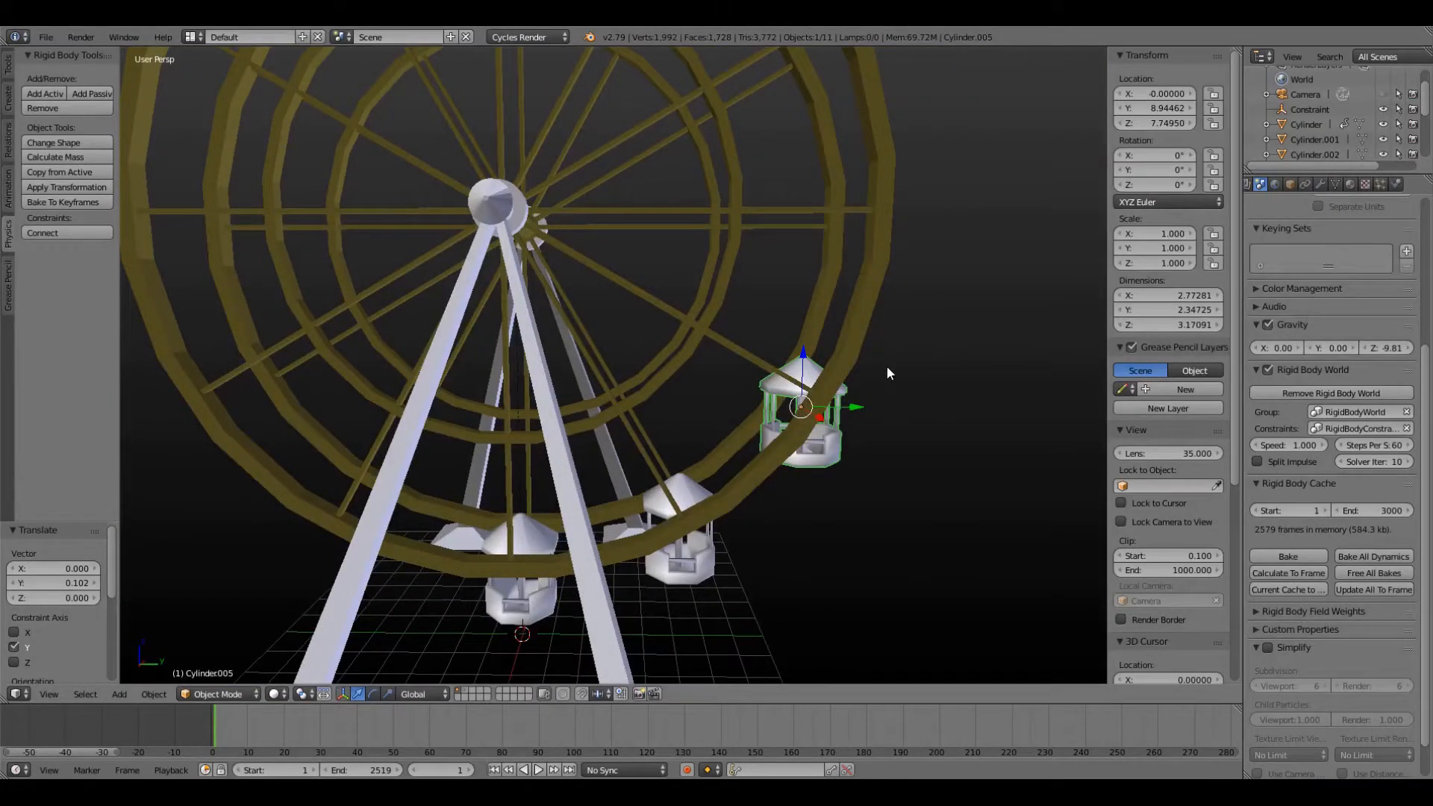
- Duplicate the latest cabin to the end of the horizontal spoke and raise the copy about 0.16 units along Z
{"action": "key", "text": "KP_3"}
{"action": "key", "text": "shift+d"}
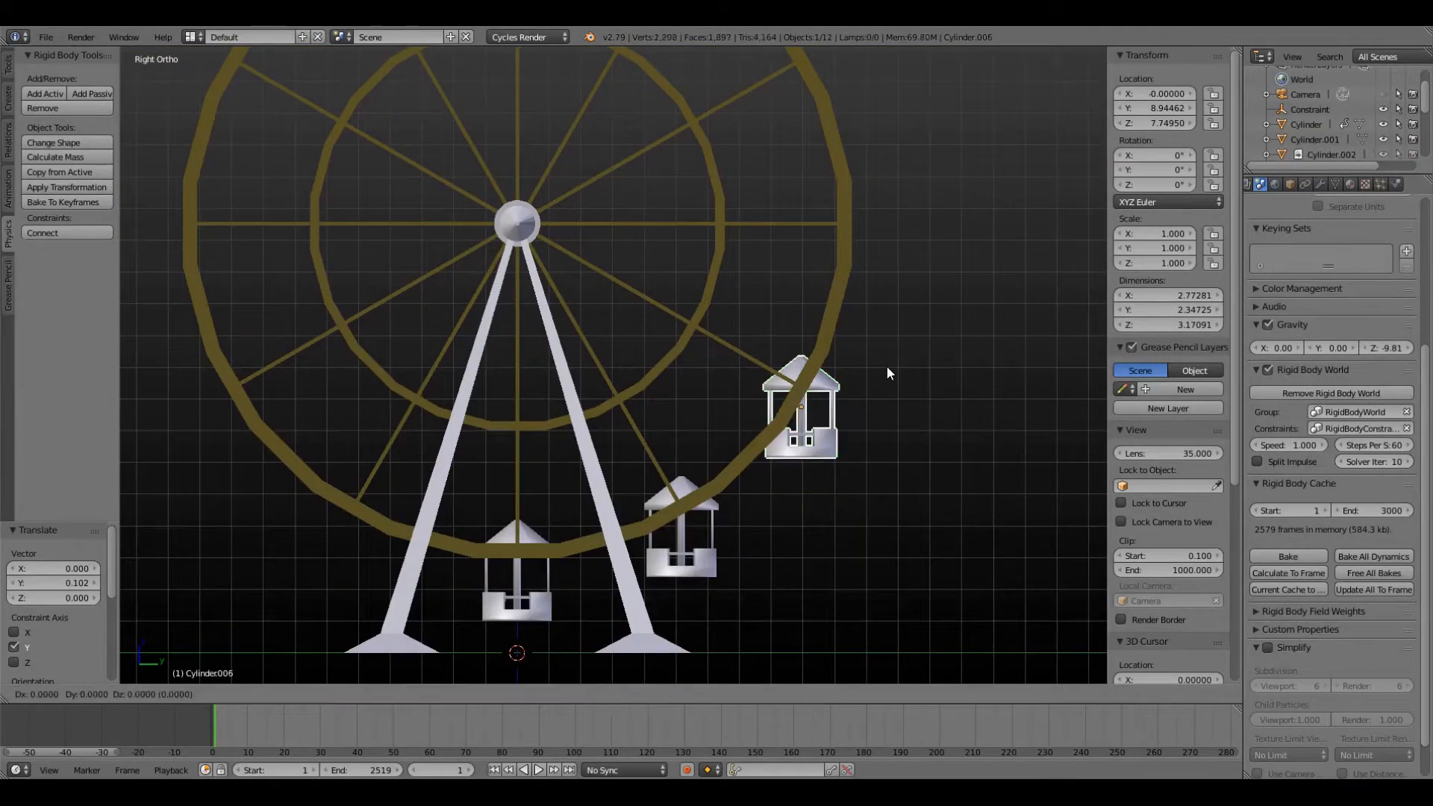
{"action": "left_click", "coordinate": [929, 205]}
{"action": "middle_click_drag", "start_coordinate": [929, 206], "coordinate": [777, 209]}
{"action": "left_click_drag", "start_coordinate": [769, 198], "coordinate": [771, 185]}
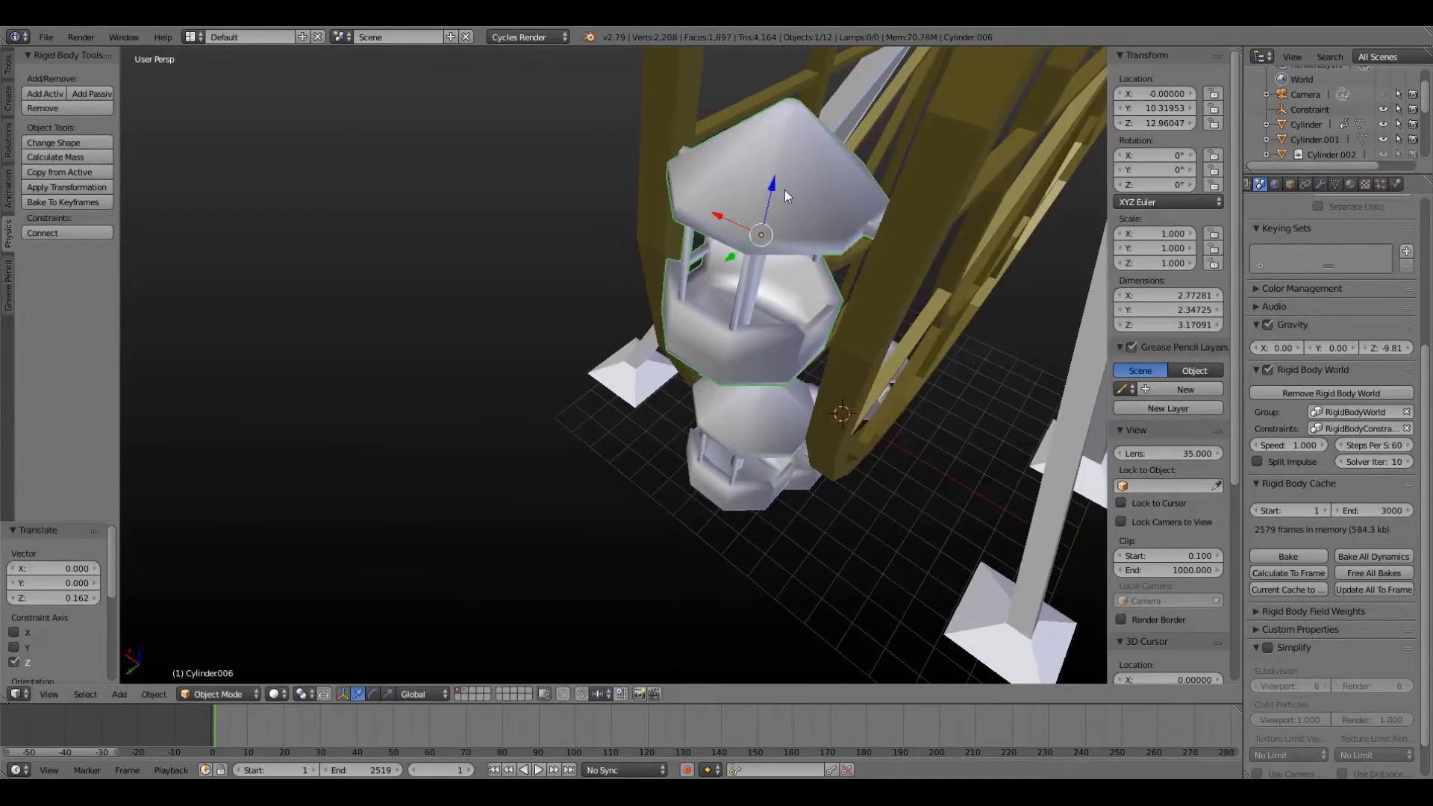
{"action": "scroll", "coordinate": [785, 184], "scroll_direction": "up", "scroll_amount": 3}
{"action": "middle_click_drag", "start_coordinate": [785, 178], "coordinate": [814, 343]}
{"action": "scroll", "coordinate": [813, 343], "scroll_direction": "down", "scroll_amount": 6}
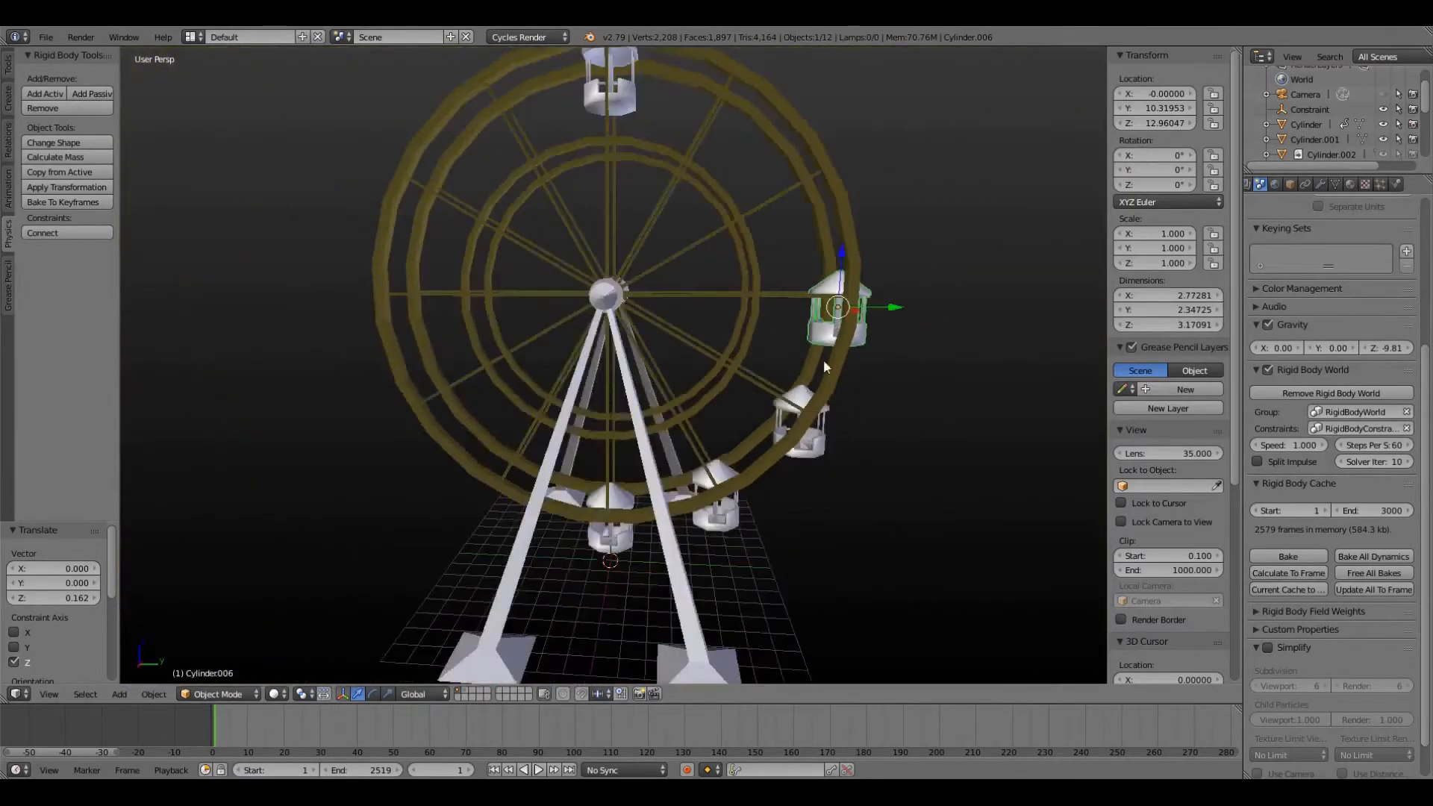
- Duplicate the three cabins between the bottom and top ones, leaving the copies in place
{"action": "right_click", "coordinate": [719, 520]}
{"action": "right_click", "coordinate": [819, 456], "text": "shift"}
{"action": "right_click", "coordinate": [863, 334], "text": "shift"}
{"action": "key", "text": "shift+d"}
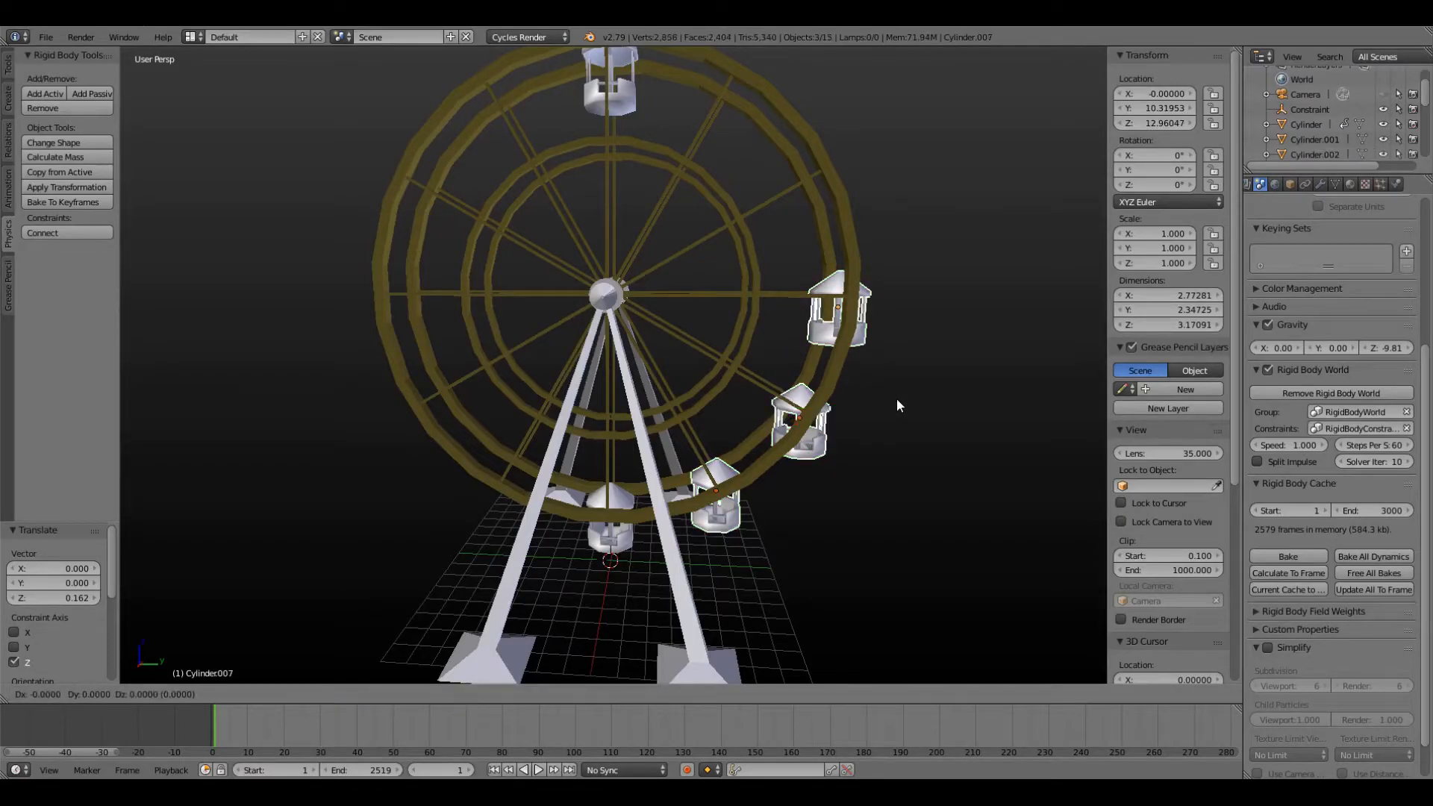
{"action": "key", "text": "Escape"}
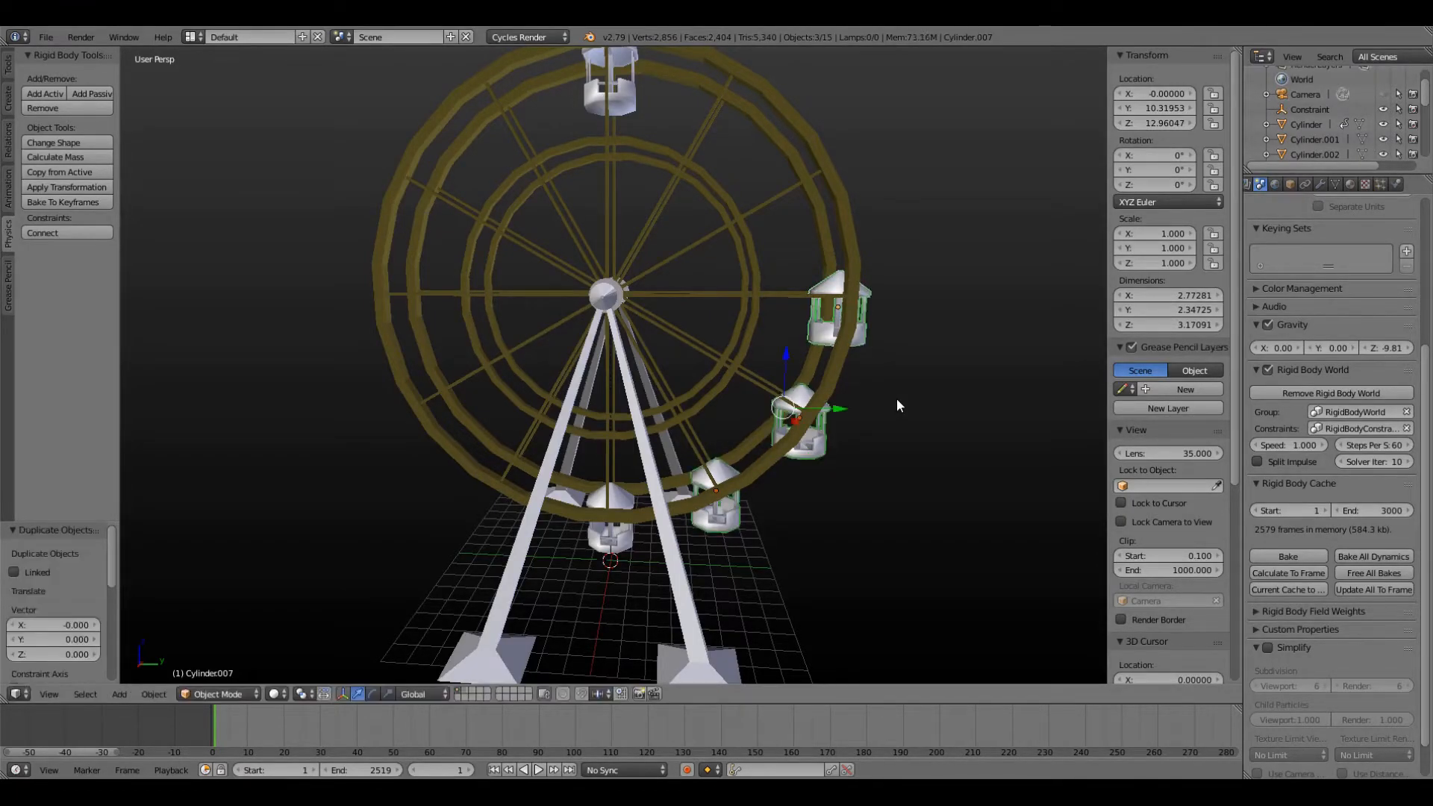
{"action": "key", "text": "r"}
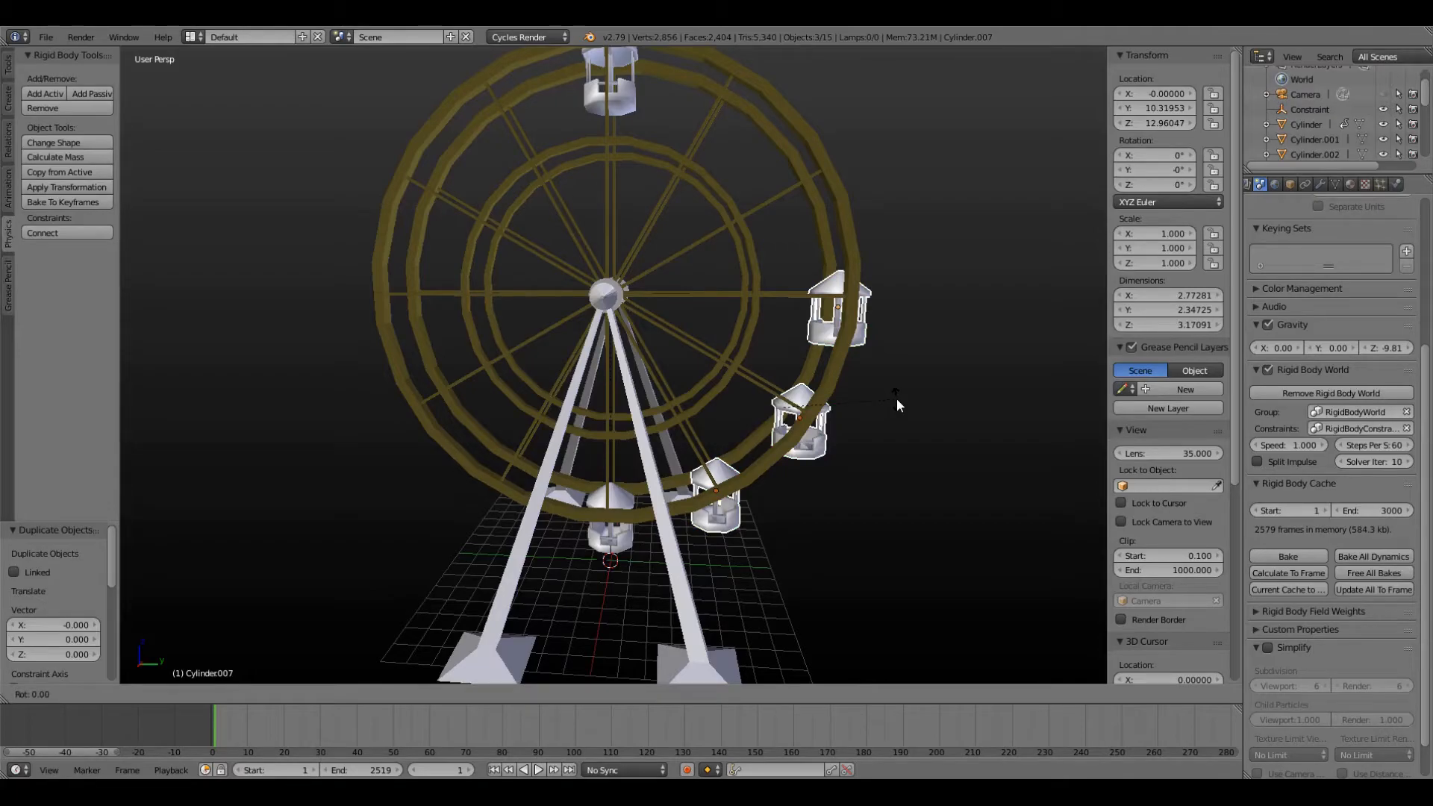
{"action": "key", "text": "x"}
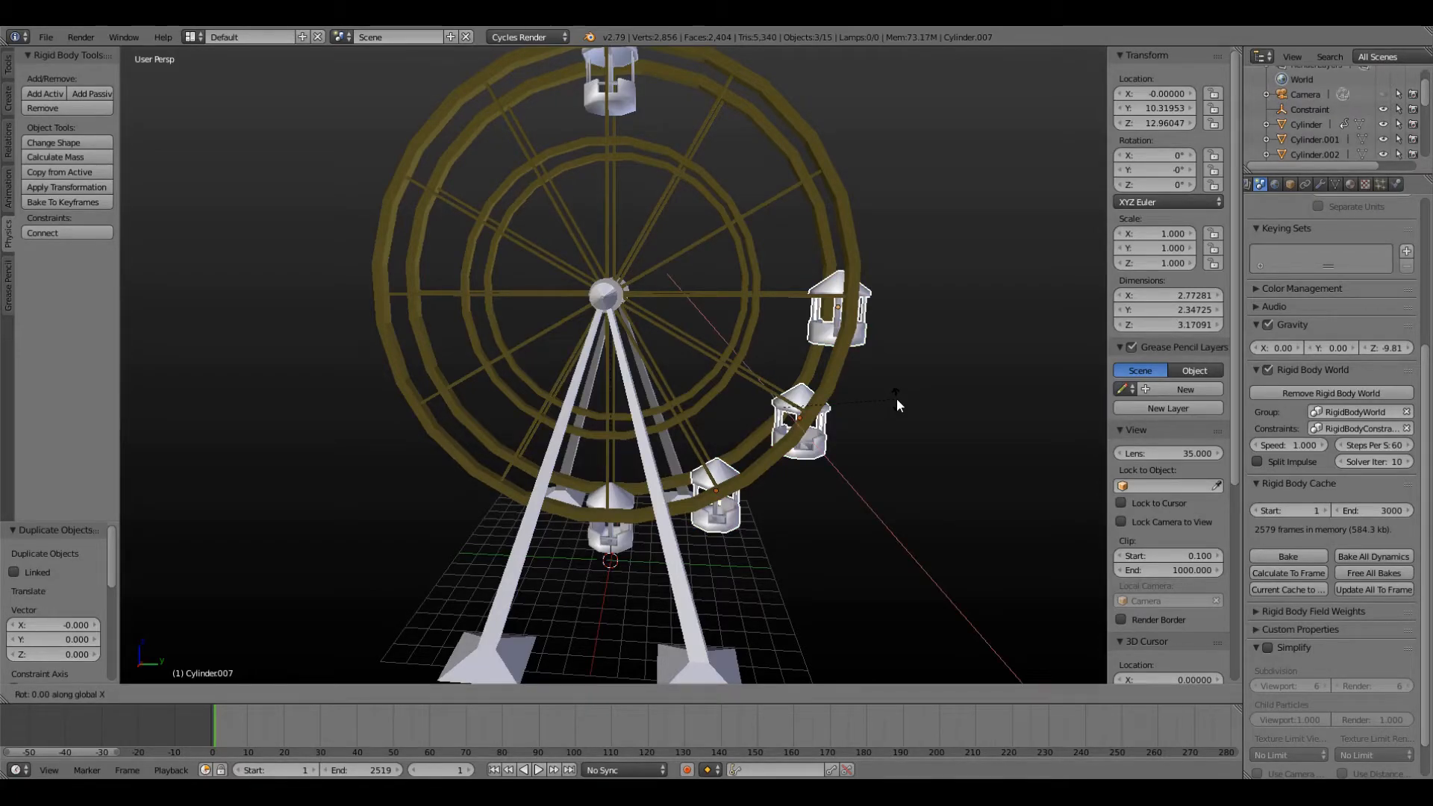
{"action": "type", "text": "30yz"}
{"action": "key", "text": "Escape"}
{"action": "left_click_drag", "start_coordinate": [840, 408], "coordinate": [475, 410]}
{"action": "key", "text": "Escape"}
{"action": "key", "text": "r"}
{"action": "key", "text": "x"}
{"action": "key", "text": "Escape"}
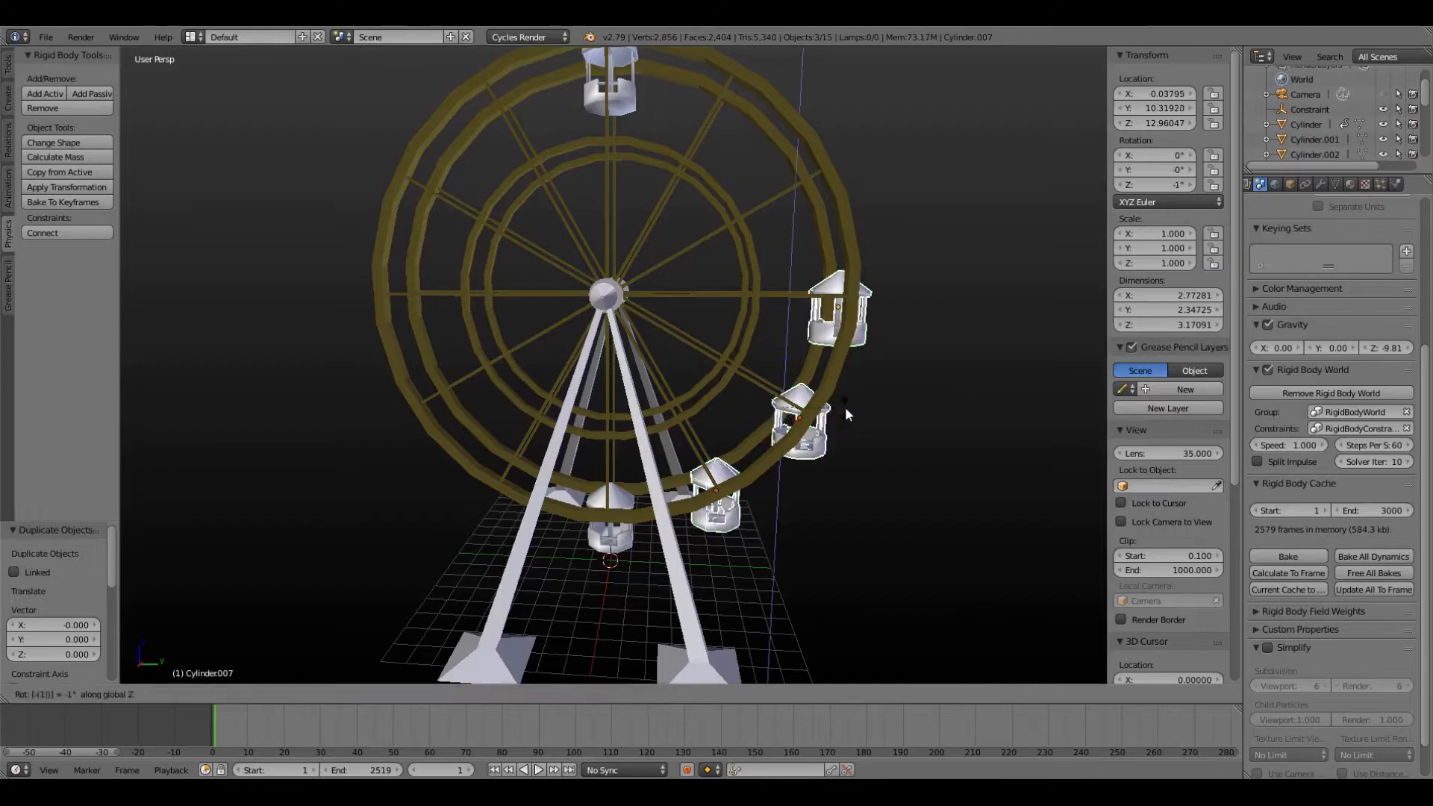
- Move the three duplicated cabins about -16.43 units along Y to the opposite side of the rim and rotate them 180° about Z
{"action": "left_click", "coordinate": [300, 693]}
{"action": "left_click", "coordinate": [337, 627]}
{"action": "left_click_drag", "start_coordinate": [839, 409], "coordinate": [474, 410]}
{"action": "middle_click_drag", "start_coordinate": [474, 412], "coordinate": [519, 455]}
{"action": "type", "text": "rz180"}
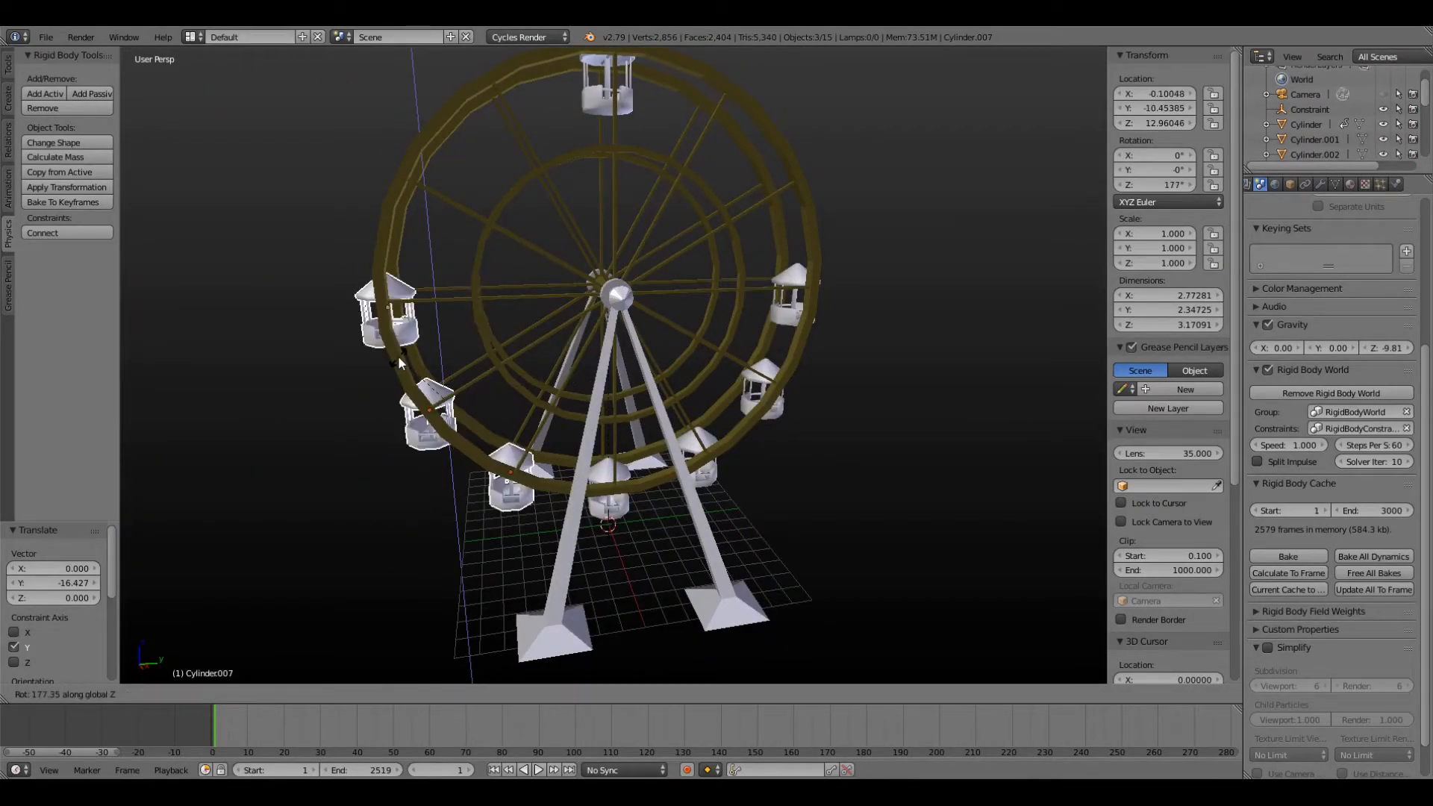
{"action": "key", "text": "Return"}
- Shift the three moved cabins about 0.09 units along Y to line them up with the spoke ends
{"action": "scroll", "coordinate": [486, 377], "scroll_direction": "up", "scroll_amount": 3}
{"action": "middle_click_drag", "start_coordinate": [485, 378], "coordinate": [597, 485]}
{"action": "left_click_drag", "start_coordinate": [403, 429], "coordinate": [399, 436]}
{"action": "middle_click_drag", "start_coordinate": [522, 284], "coordinate": [746, 151]}
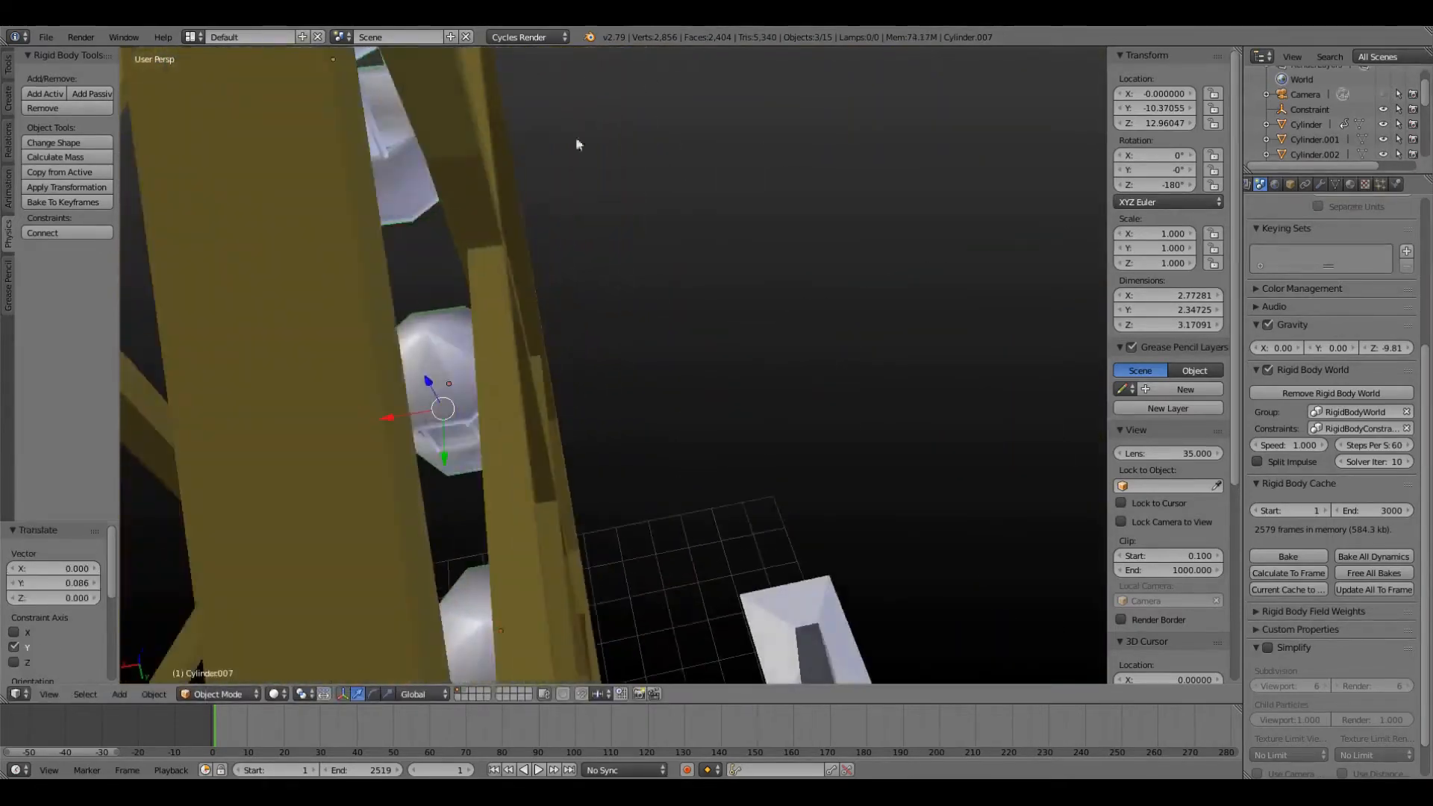
- Shift the negative-Y cabin just below the horizontal spoke about 0.025 units along Y to align it with its spoke
{"action": "right_click", "coordinate": [440, 347]}
{"action": "key", "text": "KP_Decimal"}
{"action": "middle_click_drag", "start_coordinate": [595, 197], "coordinate": [701, 448]}
{"action": "right_click", "coordinate": [701, 448]}
{"action": "scroll", "coordinate": [731, 392], "scroll_direction": "up", "scroll_amount": 2}
{"action": "middle_click_drag", "start_coordinate": [731, 393], "coordinate": [314, 515]}
{"action": "left_click_drag", "start_coordinate": [639, 491], "coordinate": [637, 492]}
- Duplicate the two cabins just below the horizontal spokes and raise the copies about 10.3 units along Z
{"action": "middle_click_drag", "start_coordinate": [642, 493], "coordinate": [863, 507]}
{"action": "scroll", "coordinate": [863, 507], "scroll_direction": "down", "scroll_amount": 3}
{"action": "scroll", "coordinate": [594, 420], "scroll_direction": "down", "scroll_amount": 4}
{"action": "middle_click_drag", "start_coordinate": [594, 420], "coordinate": [623, 490], "text": "shift"}
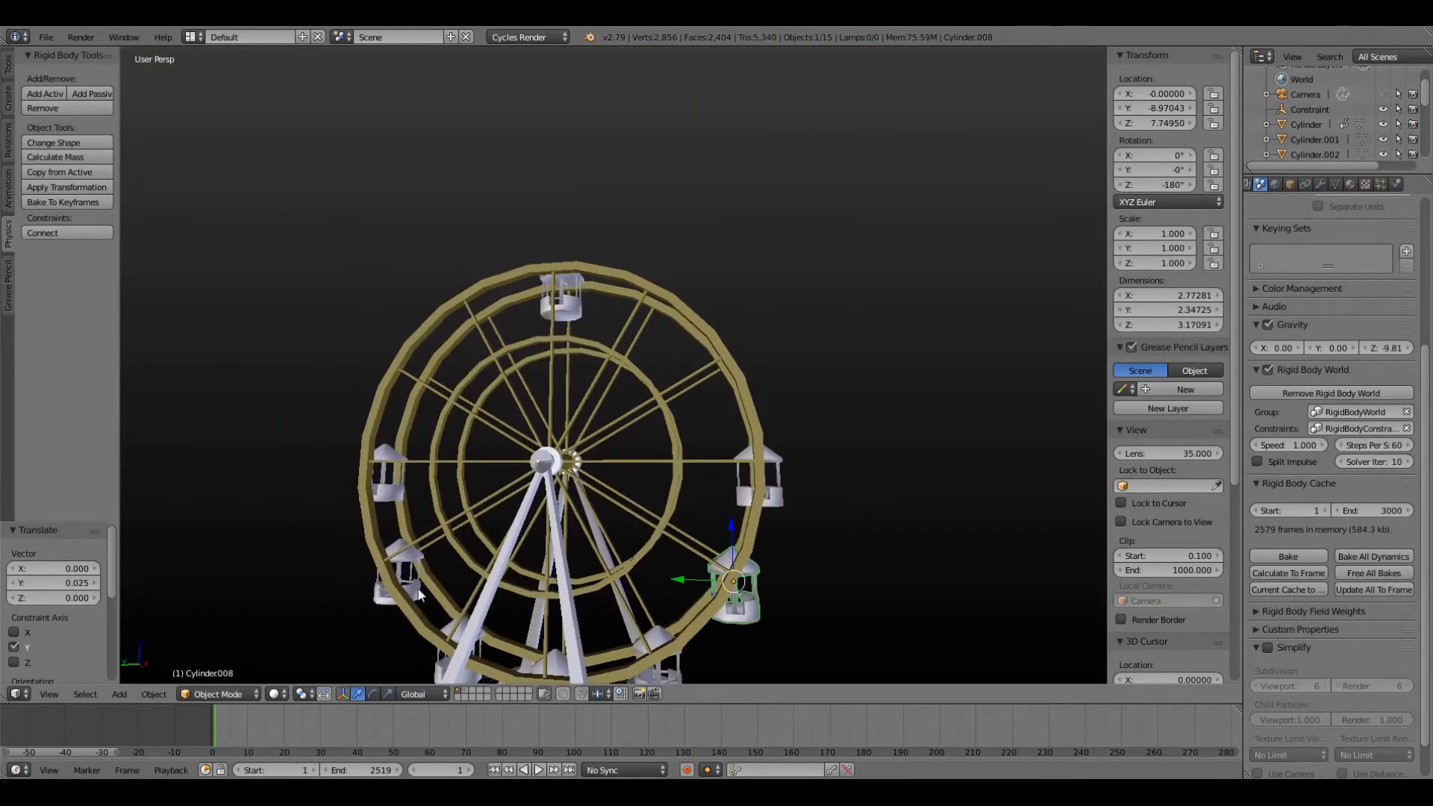
{"action": "key", "text": "g"}
{"action": "key", "text": "z"}
{"action": "left_click", "coordinate": [710, 388]}
{"action": "scroll", "coordinate": [710, 388], "scroll_direction": "up", "scroll_amount": 5}
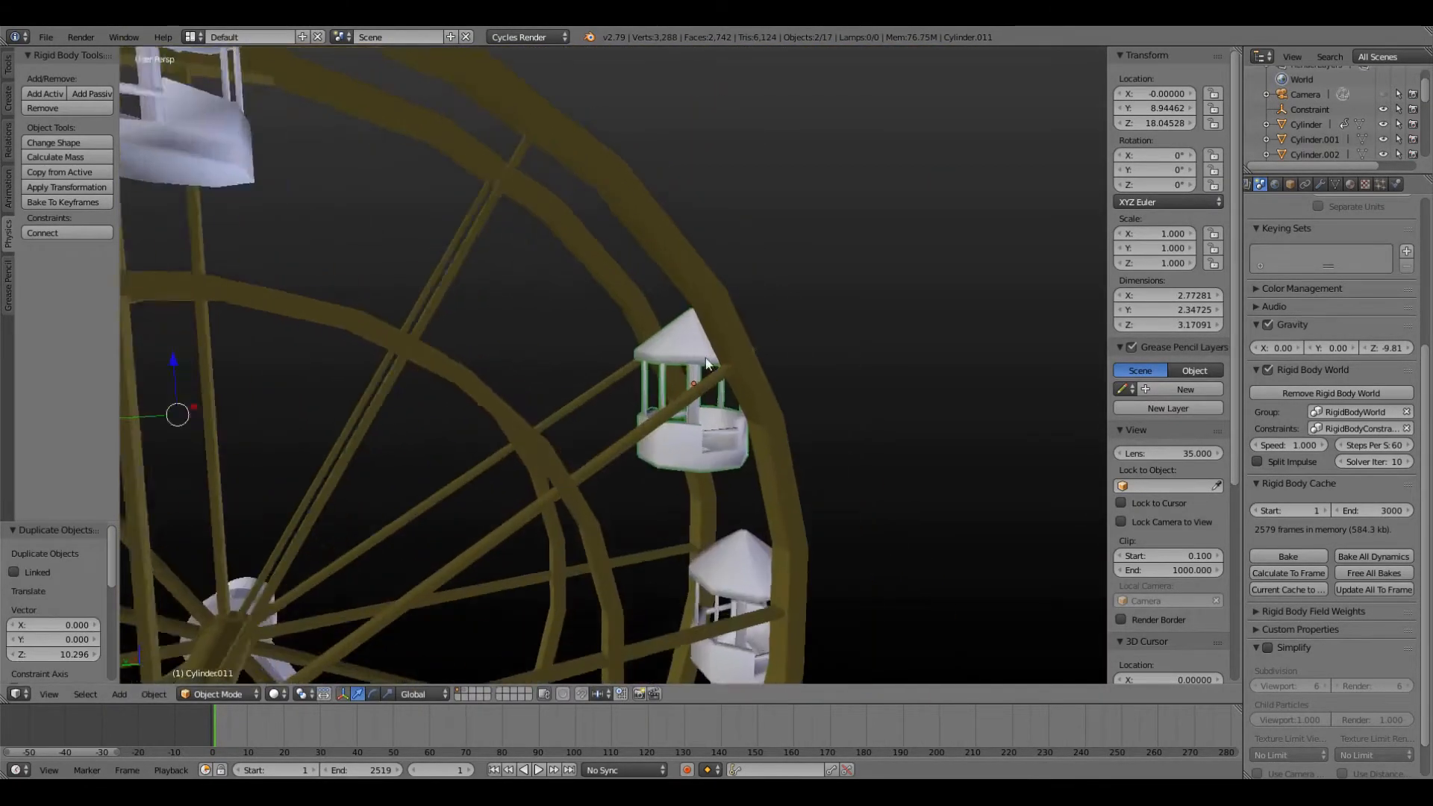
- Duplicate the two cabins beside the bottom one and raise the copies about 17.84 units along Z
{"action": "middle_click_drag", "start_coordinate": [689, 357], "coordinate": [778, 429]}
{"action": "scroll", "coordinate": [606, 460], "scroll_direction": "up", "scroll_amount": 2}
{"action": "right_click", "coordinate": [657, 485]}
{"action": "scroll", "coordinate": [674, 512], "scroll_direction": "down", "scroll_amount": 7}
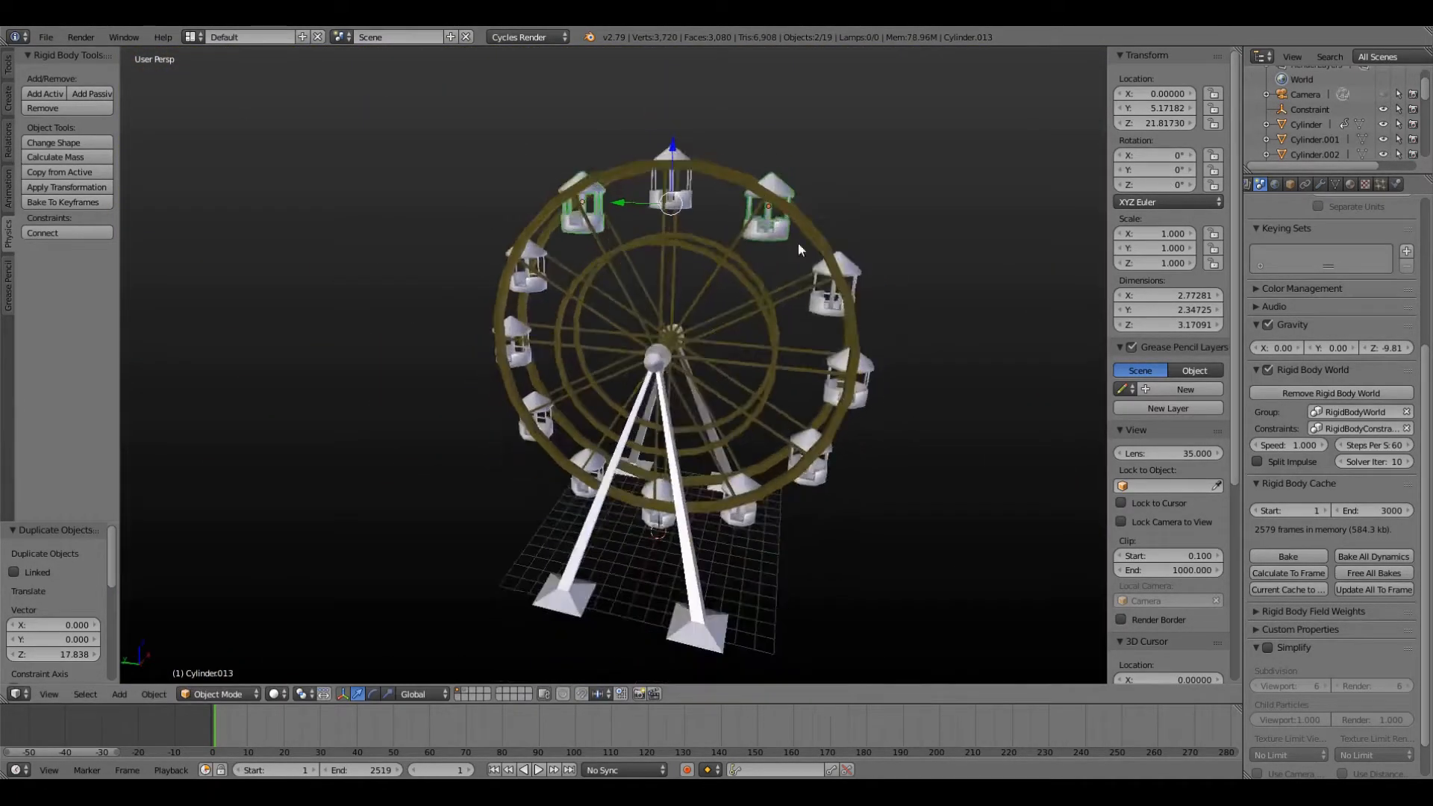
- Examine how the upper cabins line up with the spoke ends from both sides of the wheel
{"action": "scroll", "coordinate": [799, 243], "scroll_direction": "up", "scroll_amount": 6}
{"action": "middle_click_drag", "start_coordinate": [798, 243], "coordinate": [439, 232]}
{"action": "scroll", "coordinate": [439, 232], "scroll_direction": "down", "scroll_amount": 3}
{"action": "right_click", "coordinate": [437, 246]}
{"action": "scroll", "coordinate": [432, 301], "scroll_direction": "up", "scroll_amount": 3}
{"action": "middle_click_drag", "start_coordinate": [433, 301], "coordinate": [791, 356]}
{"action": "scroll", "coordinate": [791, 356], "scroll_direction": "down", "scroll_amount": 6}
- Connect the positive-Y cabin beside the bottom one to the wheel with a Hinge rigid body constraint located at the active object
{"action": "key", "text": "KP_3"}
{"action": "middle_click_drag", "start_coordinate": [590, 486], "coordinate": [751, 175], "text": "shift"}
{"action": "right_click", "coordinate": [852, 515]}
{"action": "right_click", "coordinate": [852, 515]}
{"action": "right_click", "coordinate": [851, 515]}
{"action": "left_click_drag", "start_coordinate": [1317, 175], "coordinate": [1316, 446]}
{"action": "left_click", "coordinate": [1309, 135]}
{"action": "right_click", "coordinate": [791, 527]}
{"action": "right_click", "coordinate": [851, 537], "text": "shift"}
{"action": "left_click", "coordinate": [67, 233]}
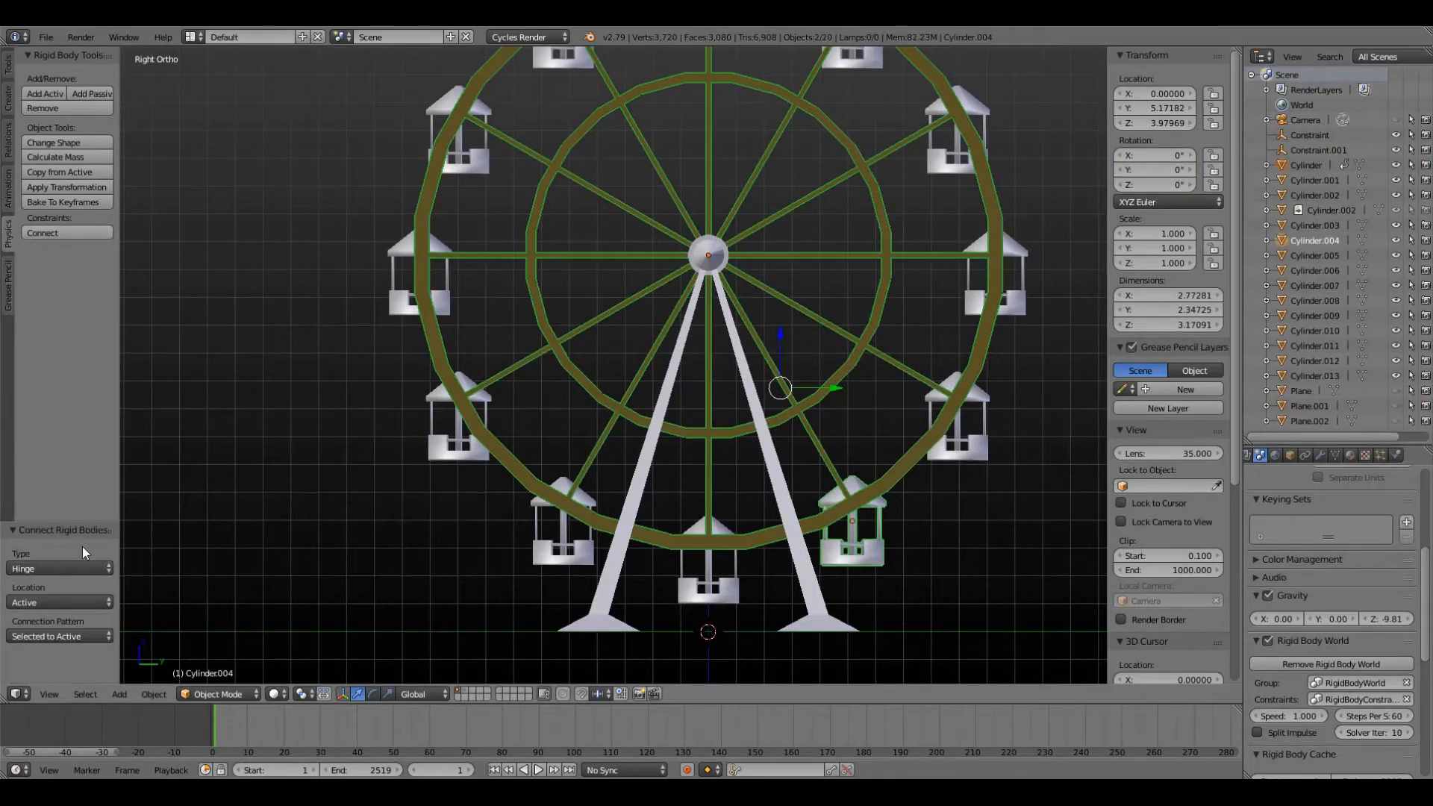
- Raise the new hinge constraint along Z to the crossbar under that cabin's roof
{"action": "scroll", "coordinate": [872, 545], "scroll_direction": "up", "scroll_amount": 8}
{"action": "middle_click_drag", "start_coordinate": [872, 545], "coordinate": [809, 469]}
{"action": "right_click", "coordinate": [803, 496]}
{"action": "left_click_drag", "start_coordinate": [797, 490], "coordinate": [791, 354]}
- Hinge the cabin just below the positive-Y horizontal spoke to the wheel and raise its constraint about 0.56 units along Z
{"action": "scroll", "coordinate": [835, 315], "scroll_direction": "down", "scroll_amount": 5}
{"action": "middle_click_drag", "start_coordinate": [835, 315], "coordinate": [715, 393]}
{"action": "right_click", "coordinate": [715, 392]}
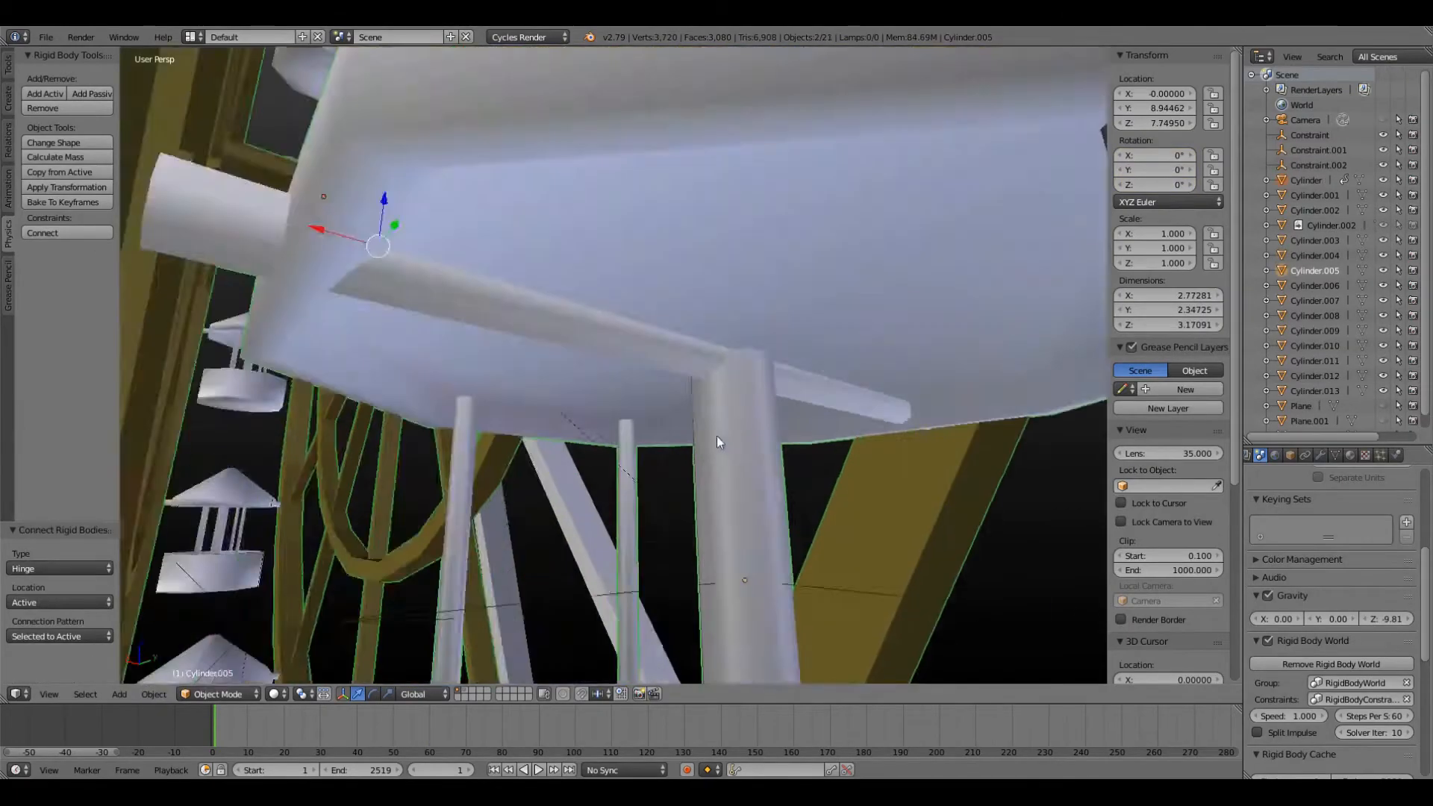
{"action": "scroll", "coordinate": [716, 447], "scroll_direction": "down", "scroll_amount": 4}
{"action": "right_click", "coordinate": [728, 534]}
{"action": "left_click_drag", "start_coordinate": [731, 500], "coordinate": [725, 389]}
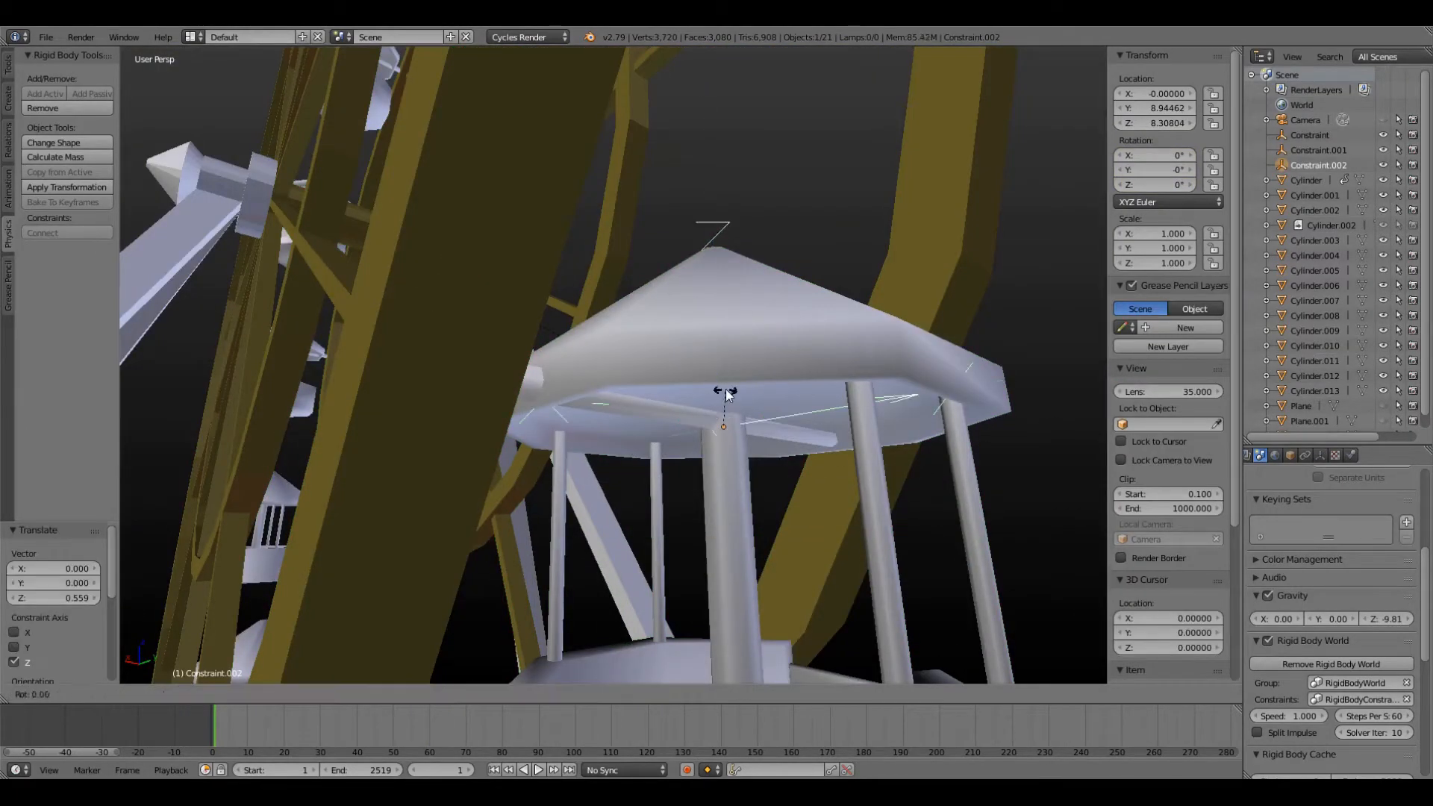
- Hinge the cabin at the positive-Y horizontal spoke to the wheel, with its constraint raised about 0.57 units along Z and rotated 90° about Y
{"action": "scroll", "coordinate": [725, 392], "scroll_direction": "down", "scroll_amount": 5}
{"action": "middle_click_drag", "start_coordinate": [725, 392], "coordinate": [671, 417]}
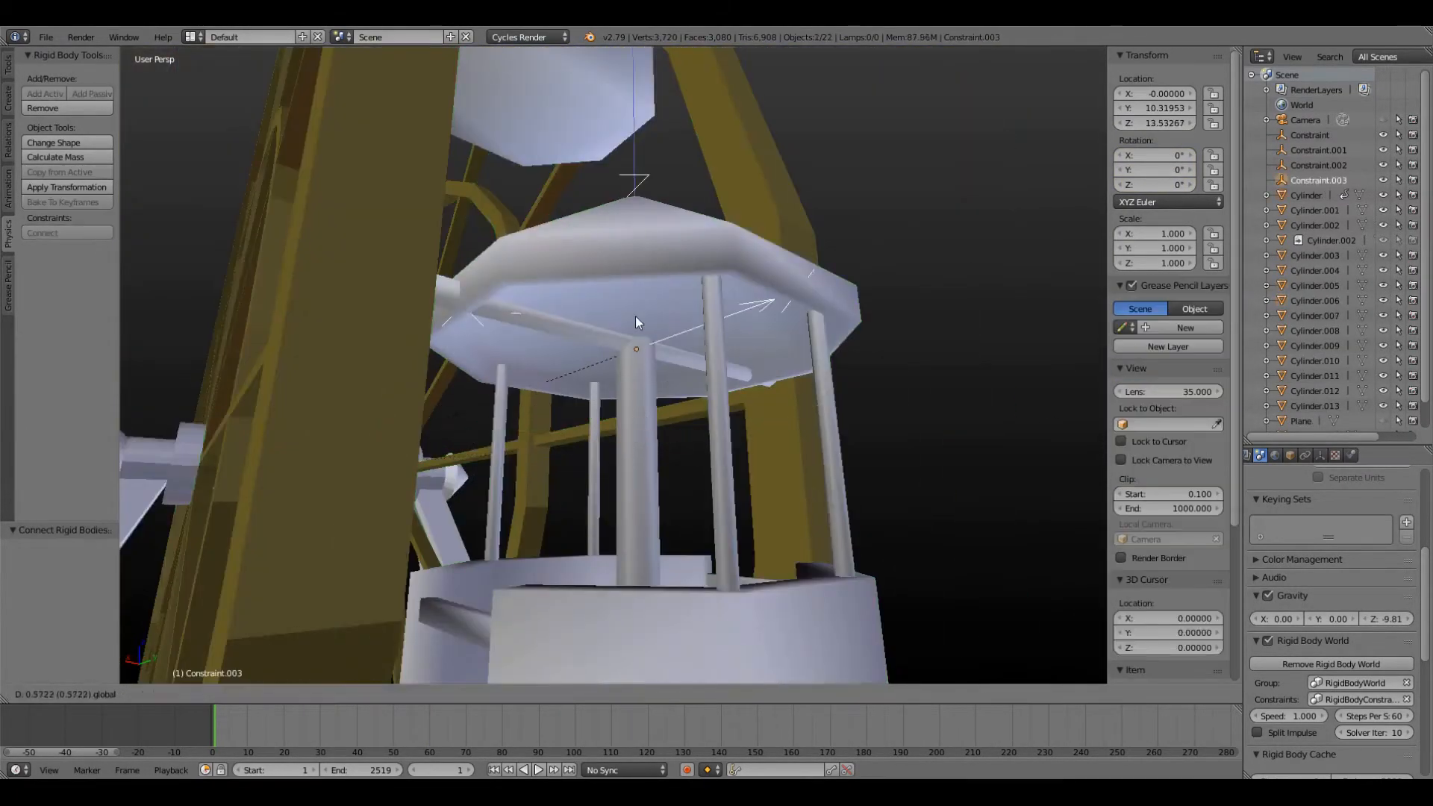
{"action": "left_click", "coordinate": [636, 322]}
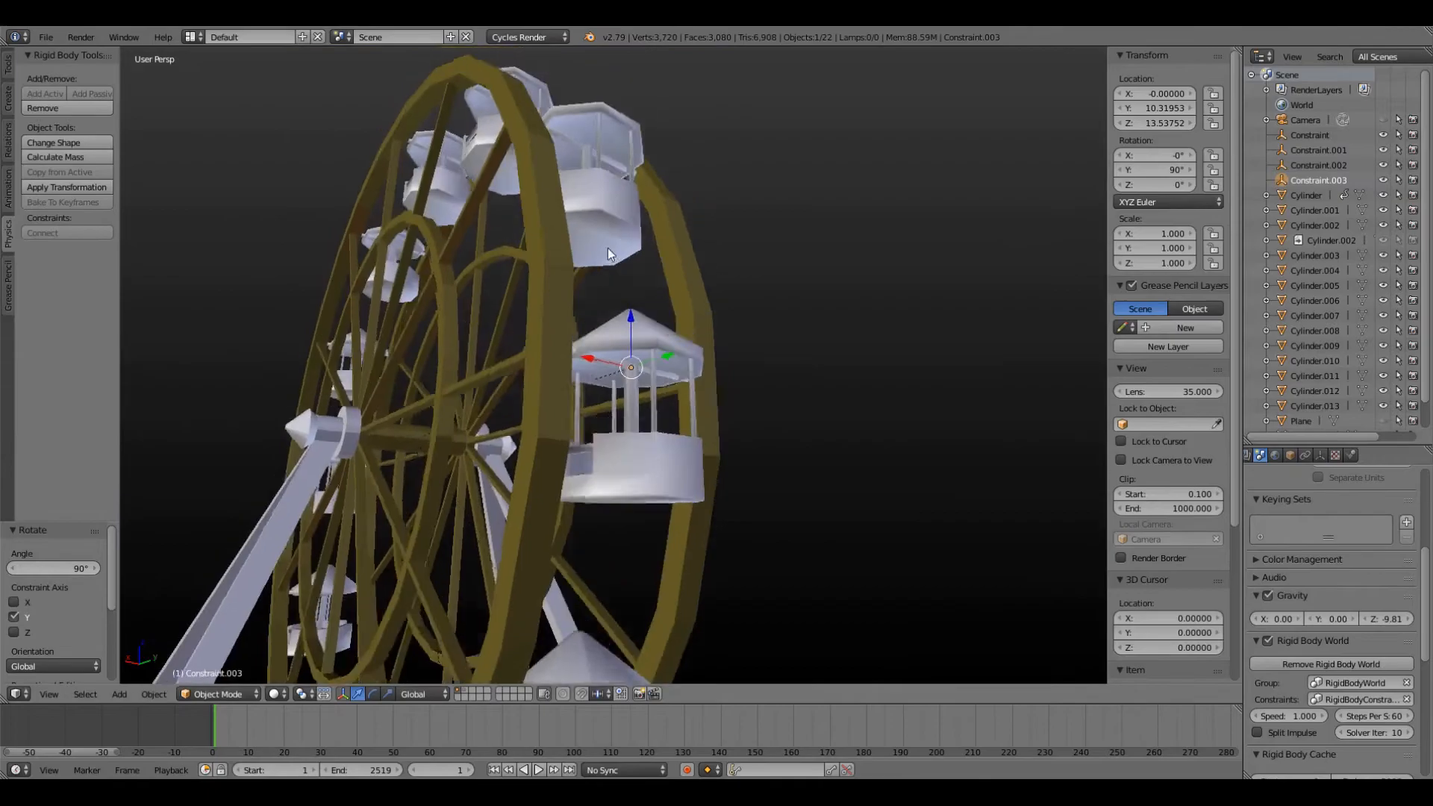
- Hinge the cabin just above the positive-Y horizontal spoke to the wheel, with its constraint raised about 0.57 units and rotated 90° about Y
{"action": "middle_click_drag", "start_coordinate": [522, 447], "coordinate": [653, 564]}
{"action": "right_click", "coordinate": [652, 563]}
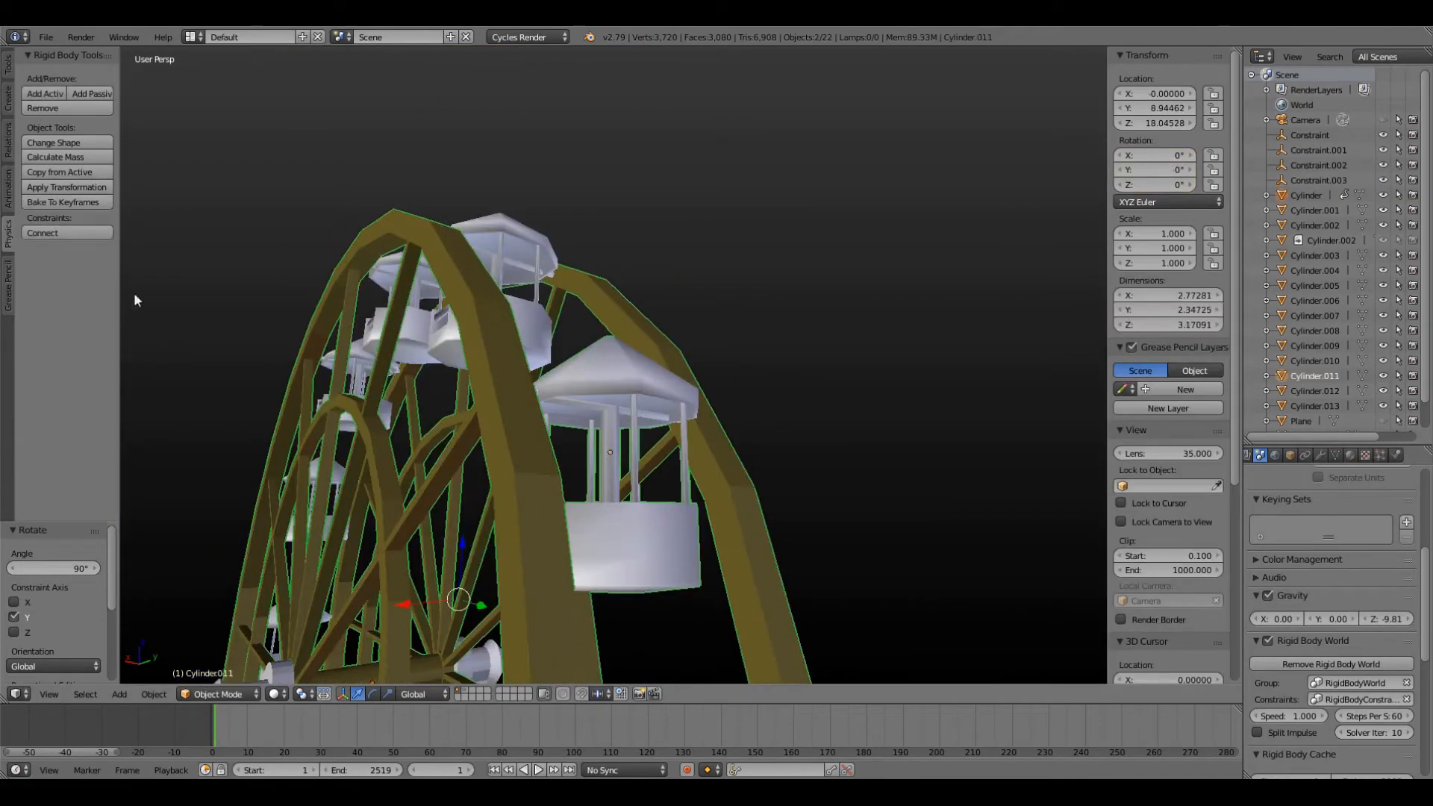
{"action": "left_click", "coordinate": [67, 233]}
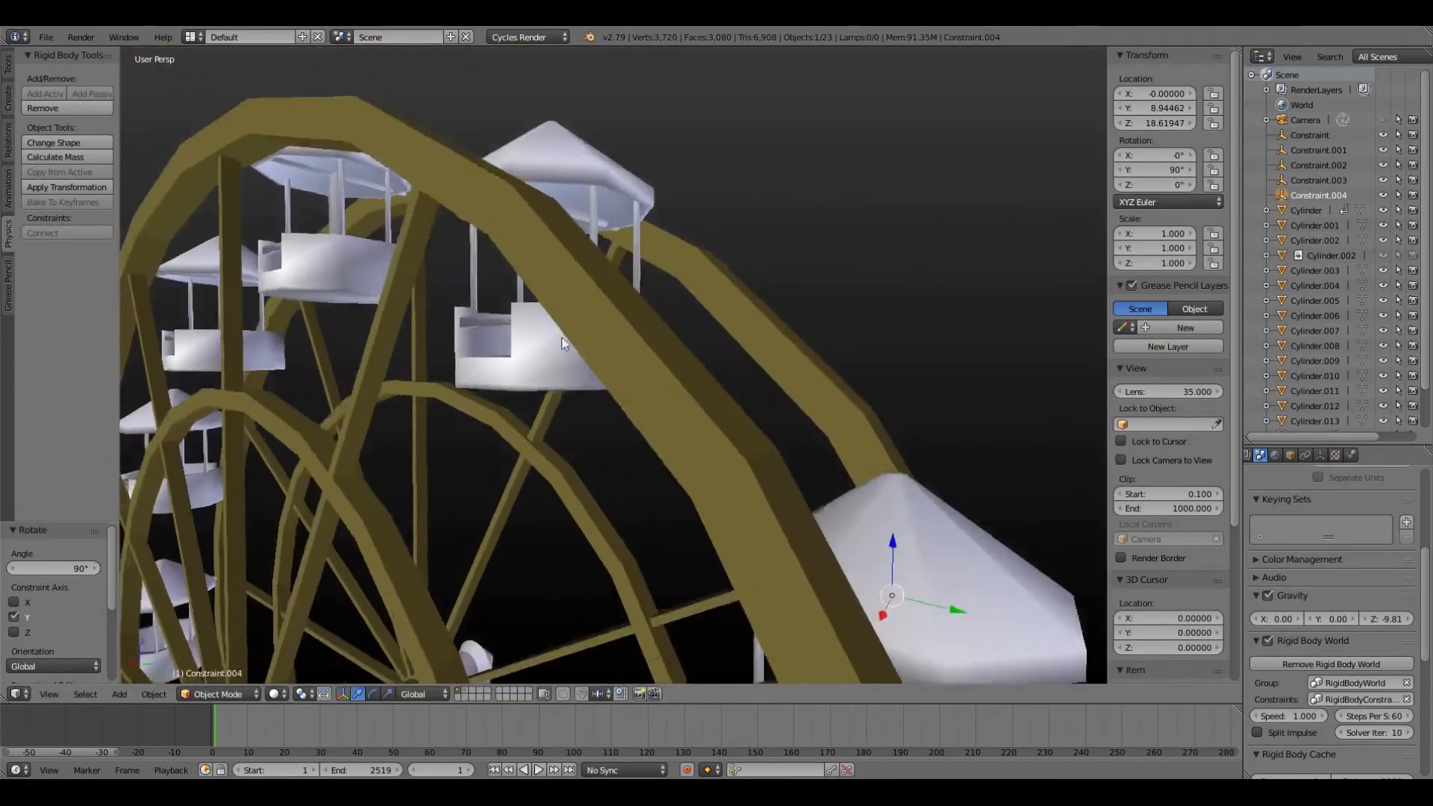
- Hinge the positive-Y cabin beside the top one to the wheel, with its constraint raised to the roof crossbar and rotated 90° about Y
{"action": "left_click", "coordinate": [85, 233]}
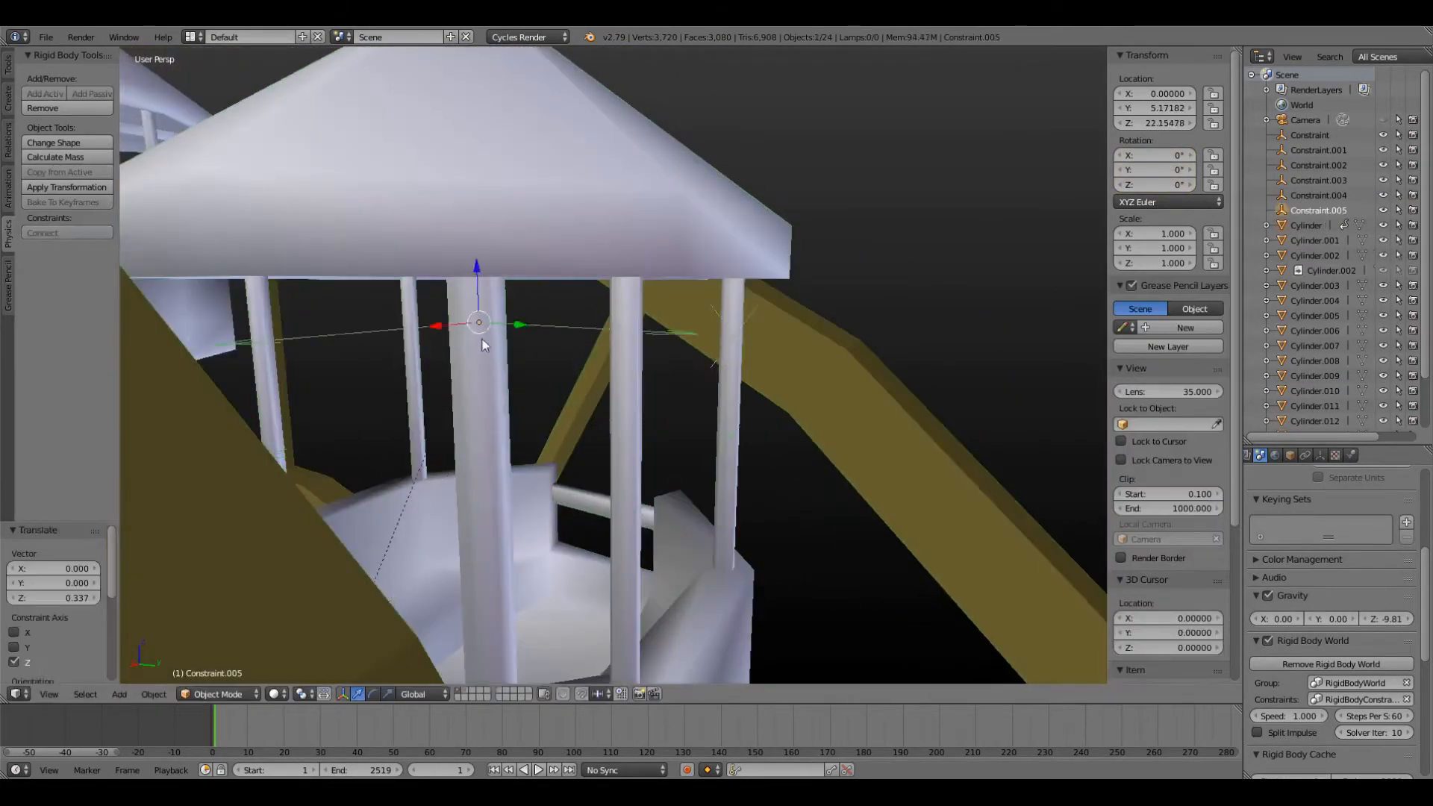
{"action": "key", "text": "g"}
{"action": "key", "text": "z"}
{"action": "left_click", "coordinate": [481, 239]}
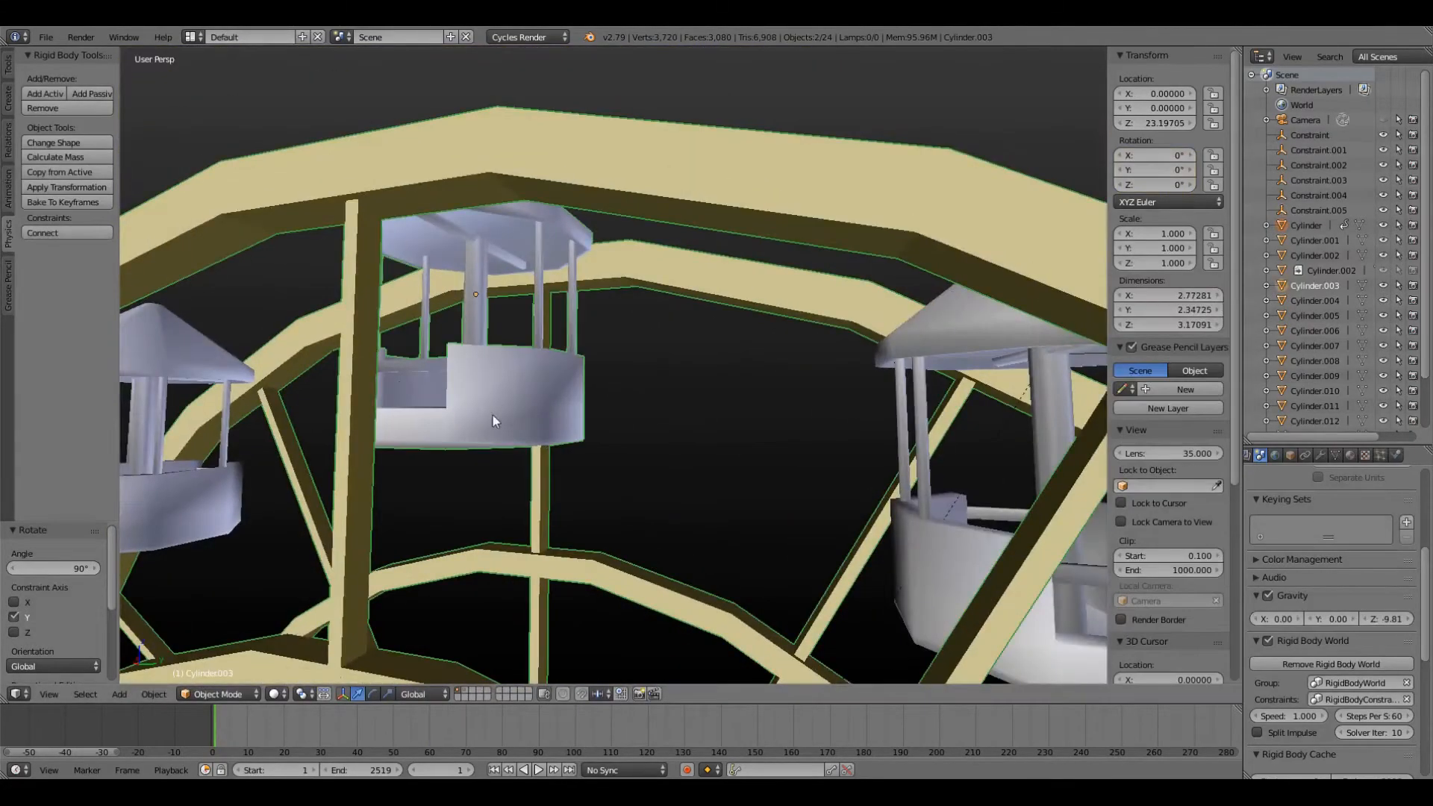
- Hinge the top cabin to the wheel, with its constraint raised about 0.56 units along Z and rotated 90° about Y
{"action": "left_click", "coordinate": [67, 233]}
{"action": "key", "text": "g"}
{"action": "key", "text": "z"}
{"action": "left_click", "coordinate": [476, 224]}
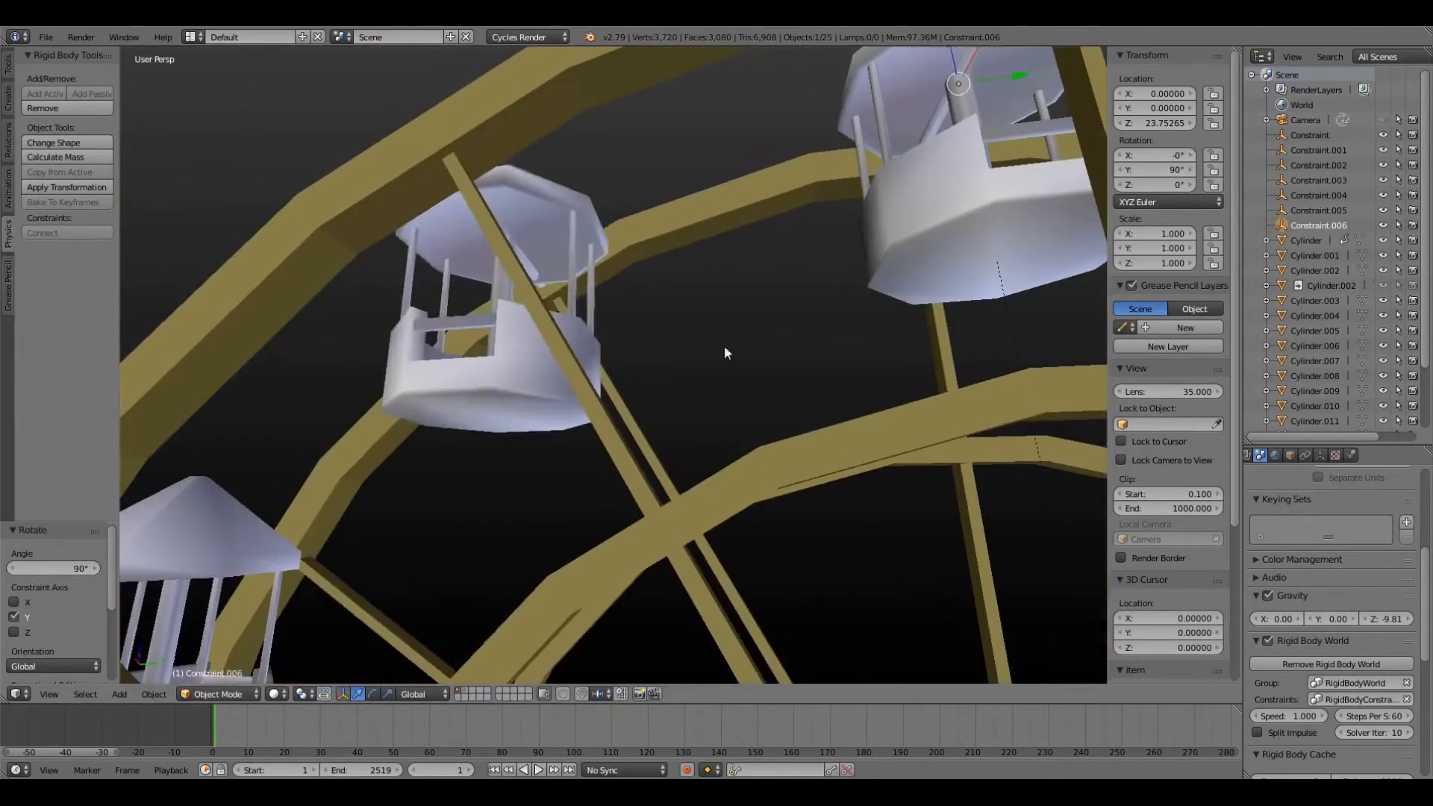
- Hinge the negative-Y cabin beside the top one to the wheel and rotate its constraint 90° about Y
{"action": "right_click", "coordinate": [472, 267]}
{"action": "right_click", "coordinate": [472, 267]}
{"action": "key", "text": "r"}
{"action": "key", "text": "y"}
{"action": "key", "text": "9"}
{"action": "key", "text": "0"}
{"action": "key", "text": "Return"}
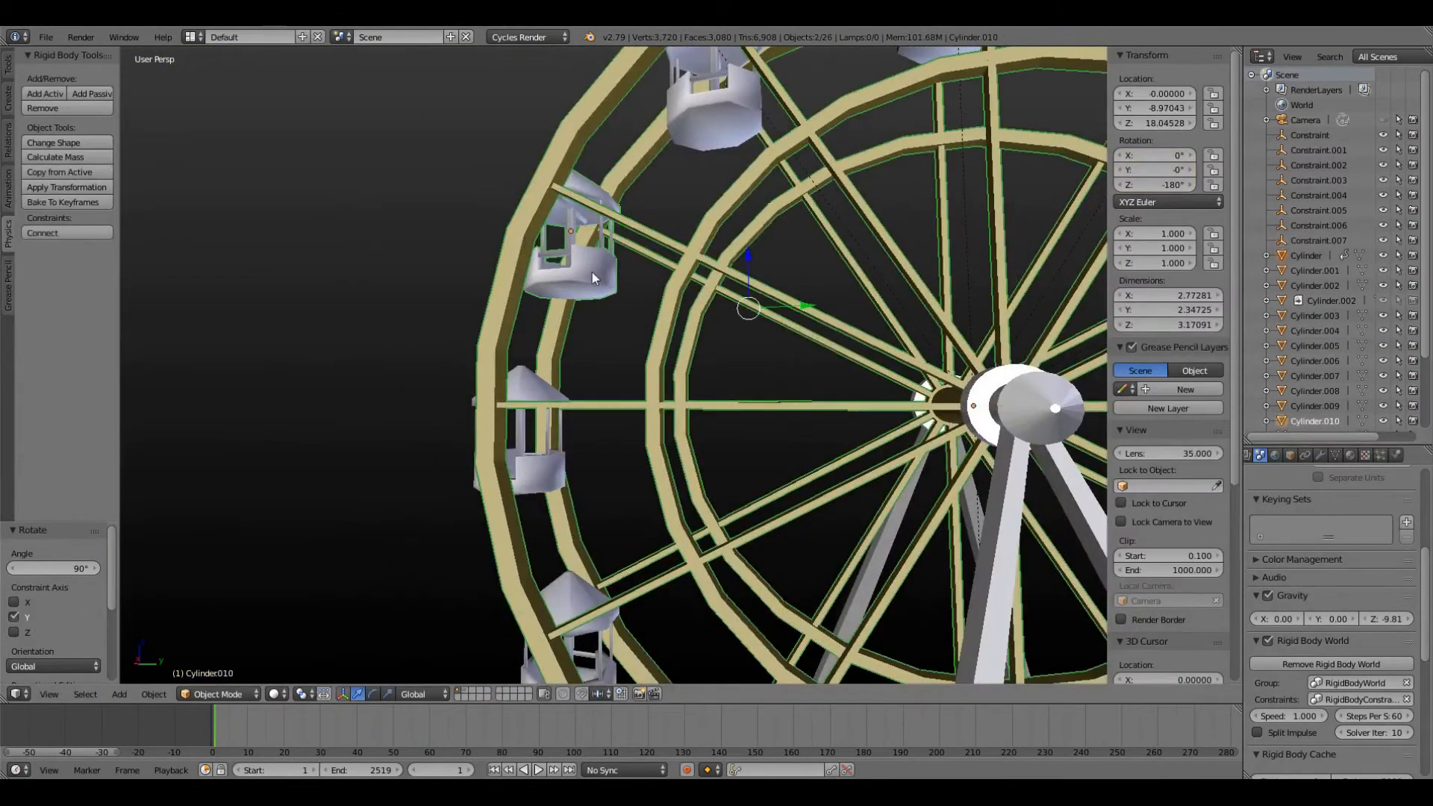
- Hinge the next three cabins down the negative-Y rim to the wheel, raising each constraint about 0.56 units along Z
{"action": "left_click", "coordinate": [68, 233]}
{"action": "key", "text": "g"}
{"action": "key", "text": "z"}
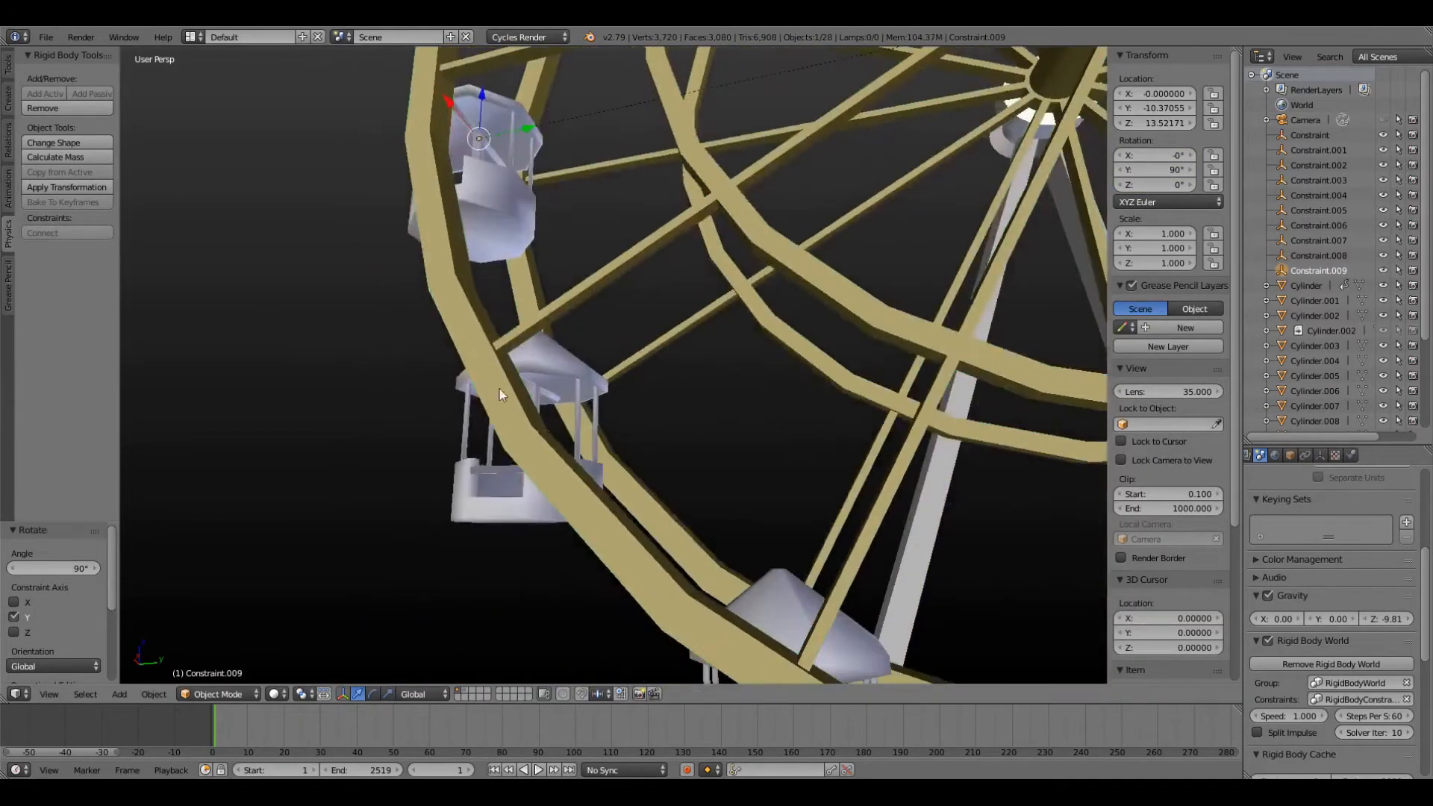
{"action": "left_click", "coordinate": [67, 232]}
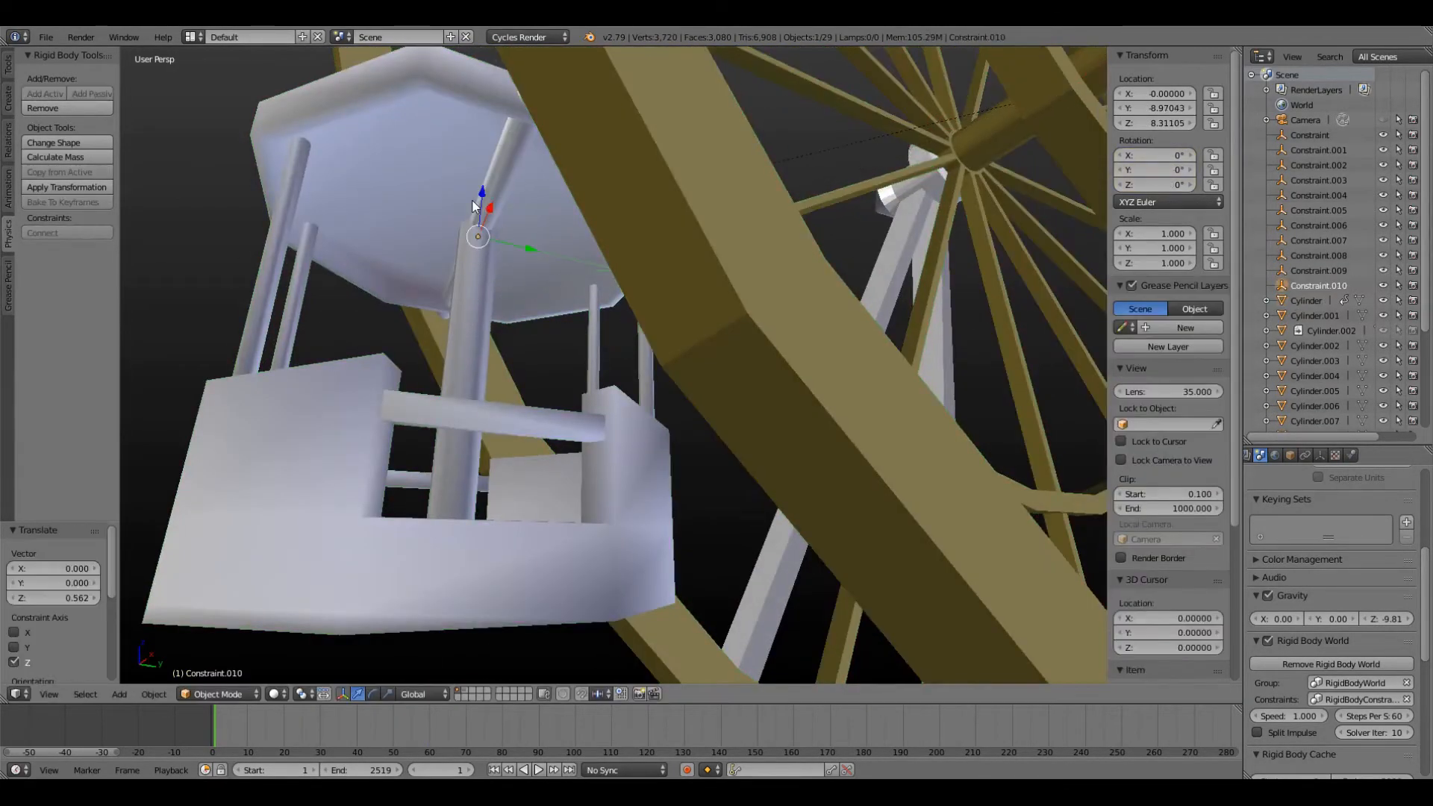
- Hinge the negative-Y cabin beside the bottom one to the wheel, with its constraint raised about 0.57 units along Z and rotated 90° about Y
{"action": "left_click", "coordinate": [67, 233]}
{"action": "key", "text": "g"}
{"action": "key", "text": "z"}
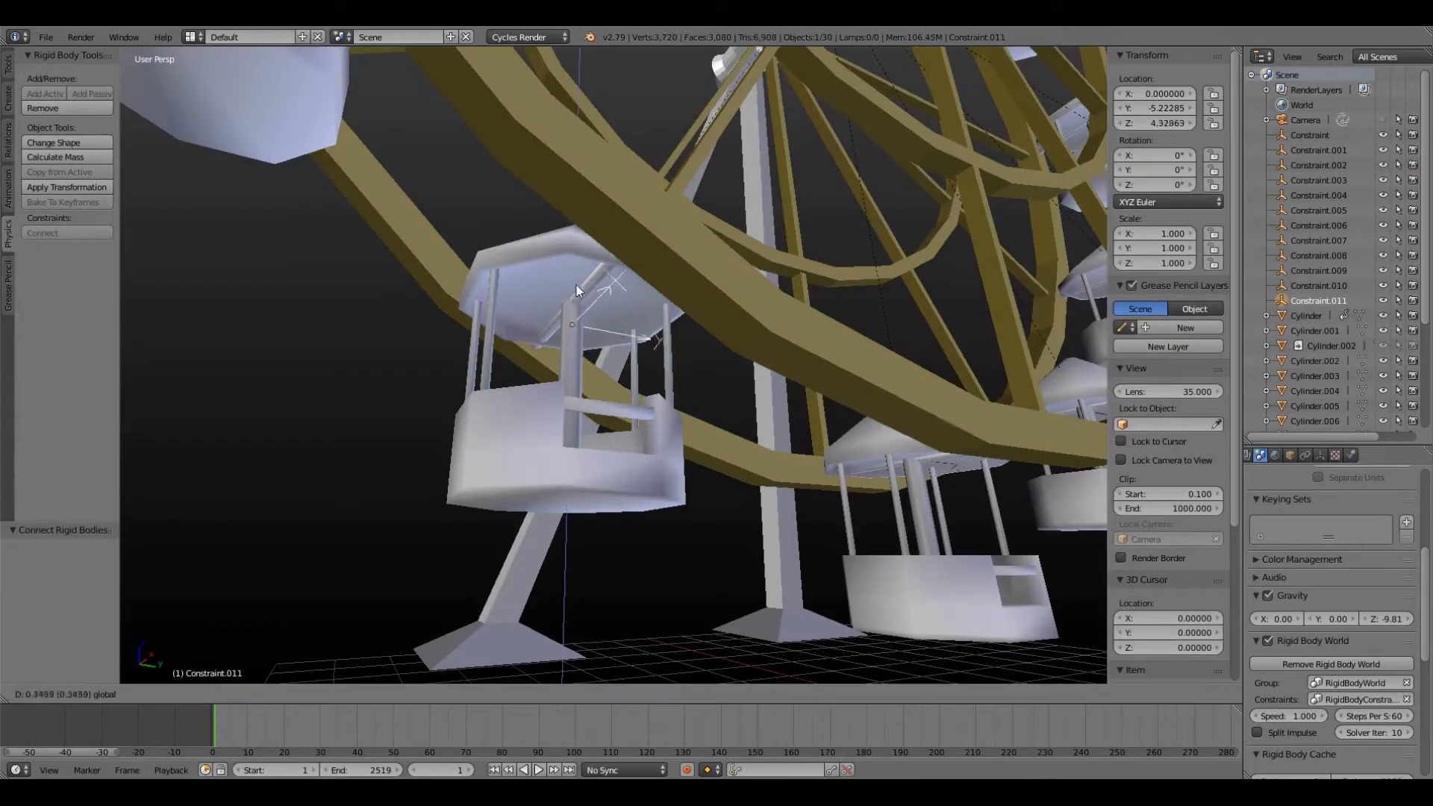
{"action": "left_click", "coordinate": [576, 291]}
{"action": "type", "text": "ry90"}
{"action": "key", "text": "Return"}
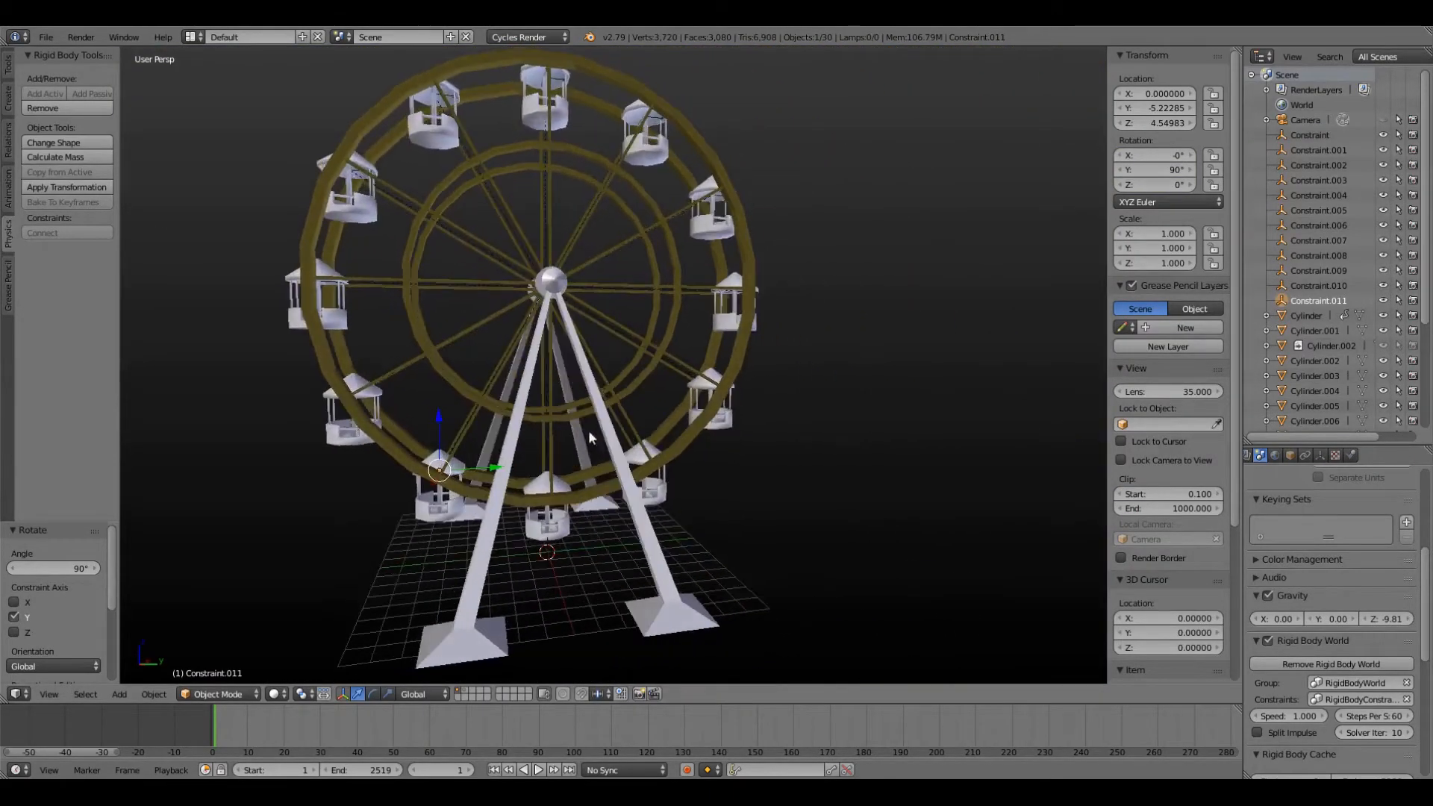
- Play the ferris wheel animation with the hidden objects revealed, and render frame 1850
{"action": "left_click", "coordinate": [538, 769]}
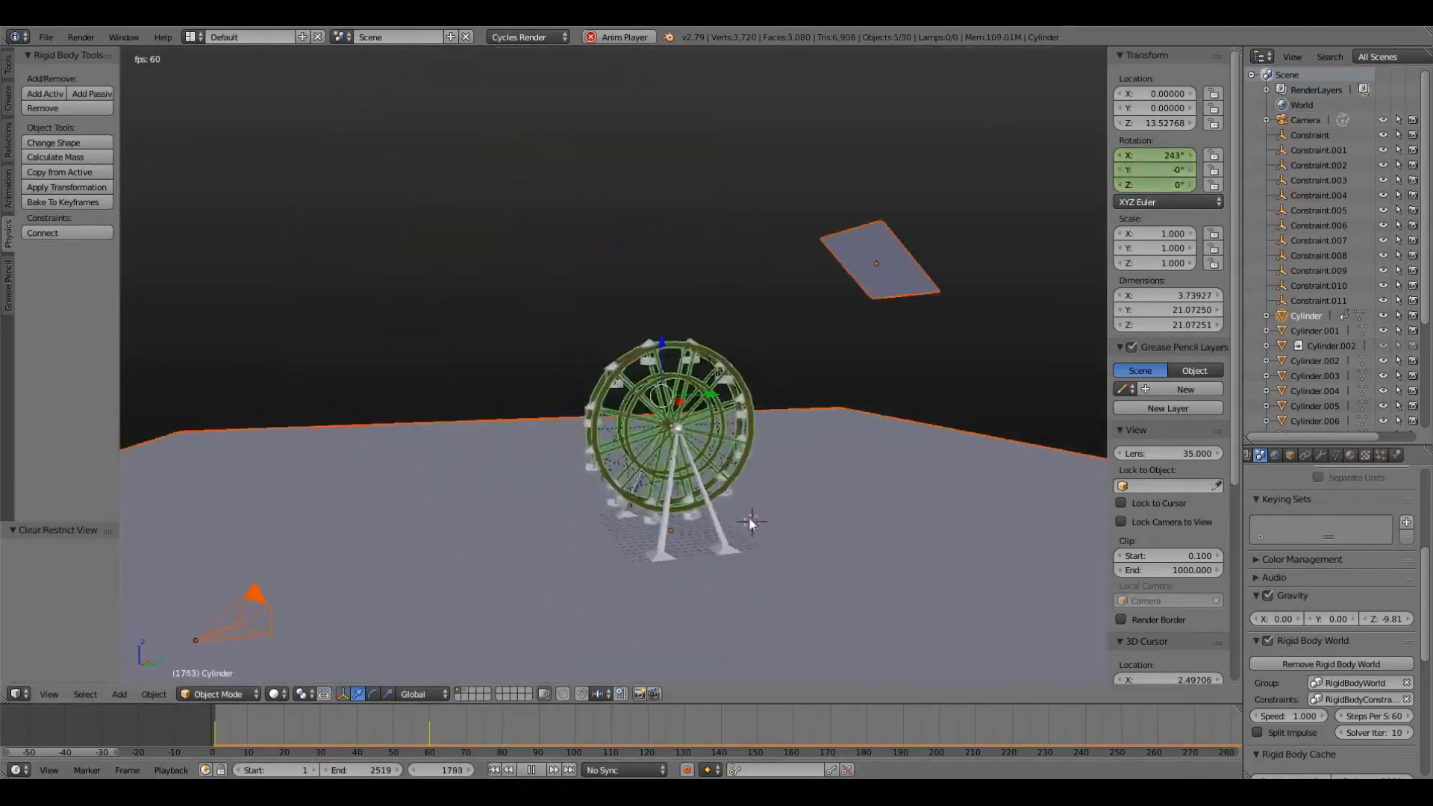
{"action": "key", "text": "F12"}
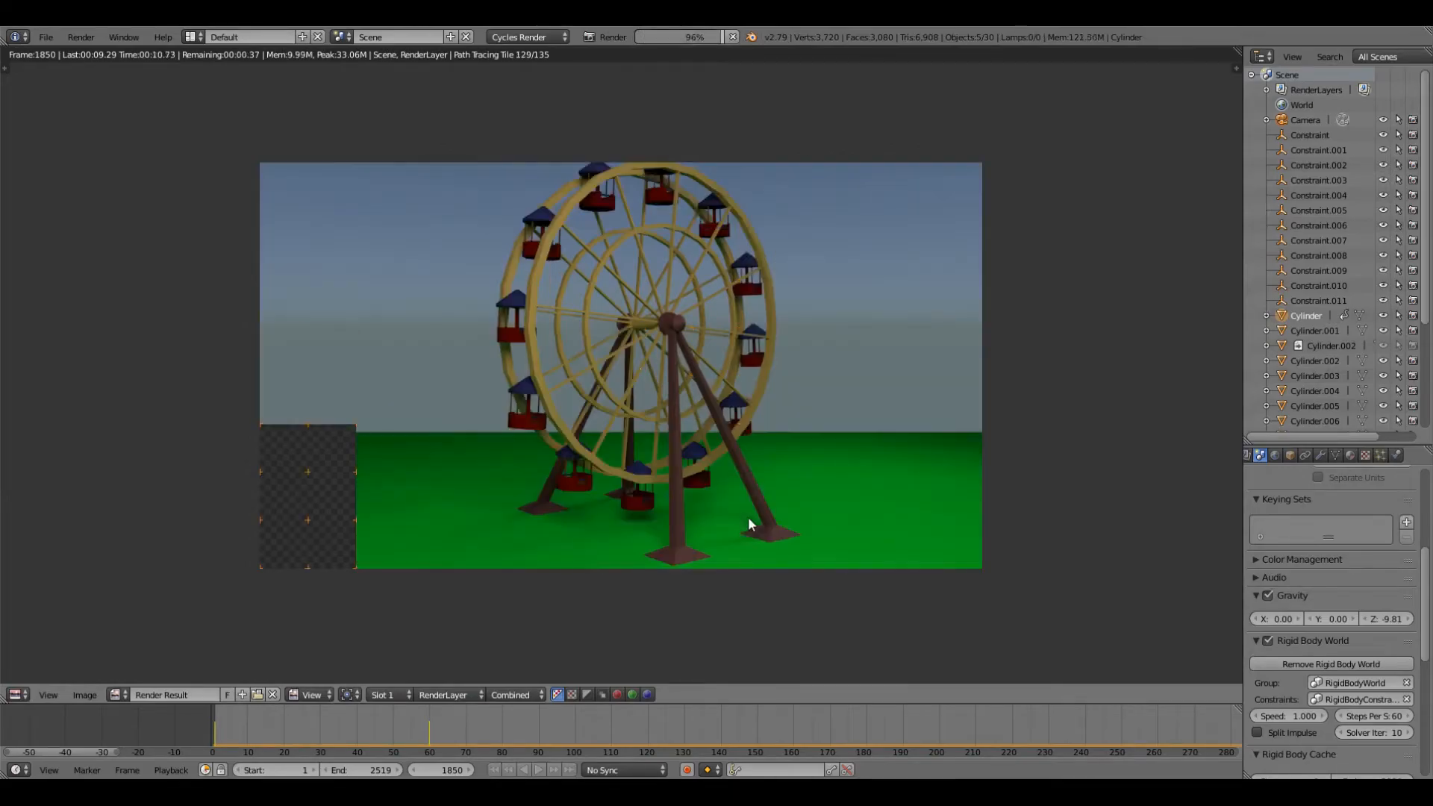
- Start saving the rendered image as a PNG in the Grey images folder
{"action": "left_click", "coordinate": [84, 695]}
{"action": "left_click", "coordinate": [137, 601]}
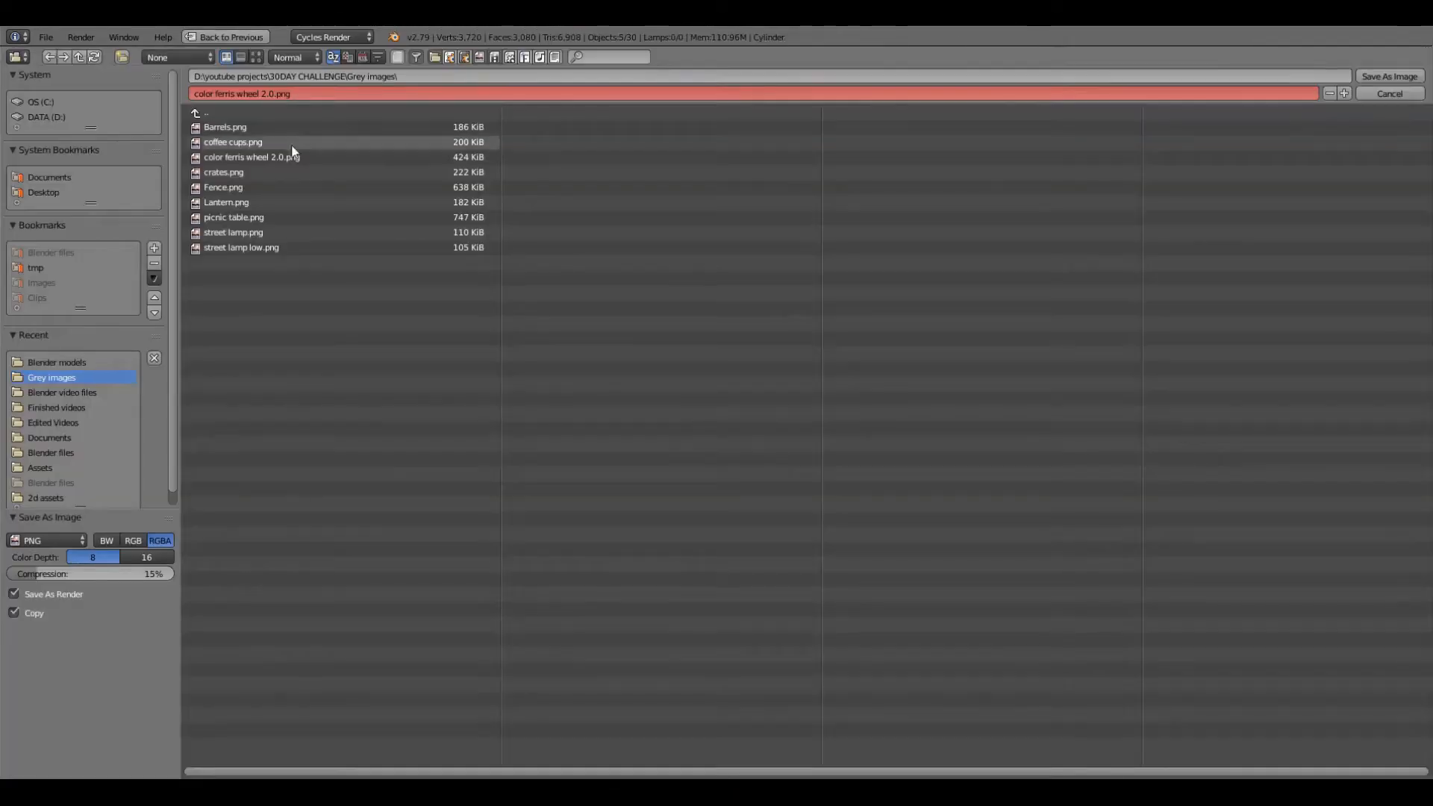